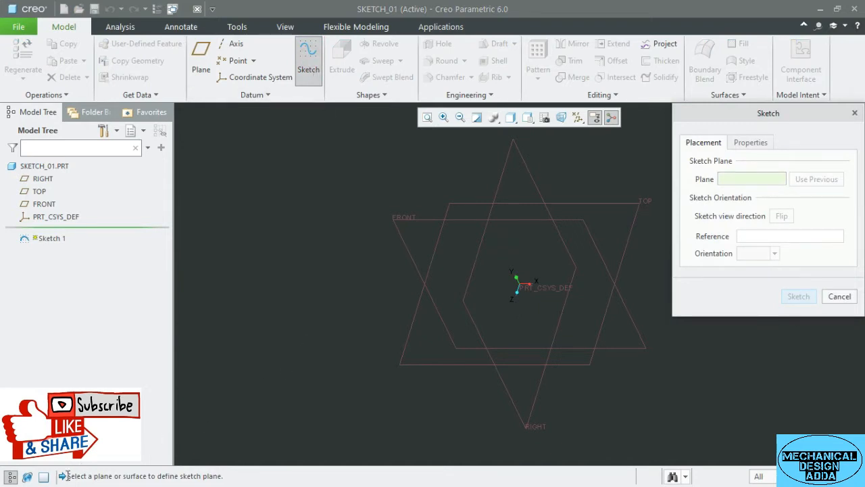
Step: Start a sketch on the FRONT plane with RIGHT as the right-facing reference, and orient the sketch plane parallel to the screen
left_click_drag(67, 475, 227, 477)
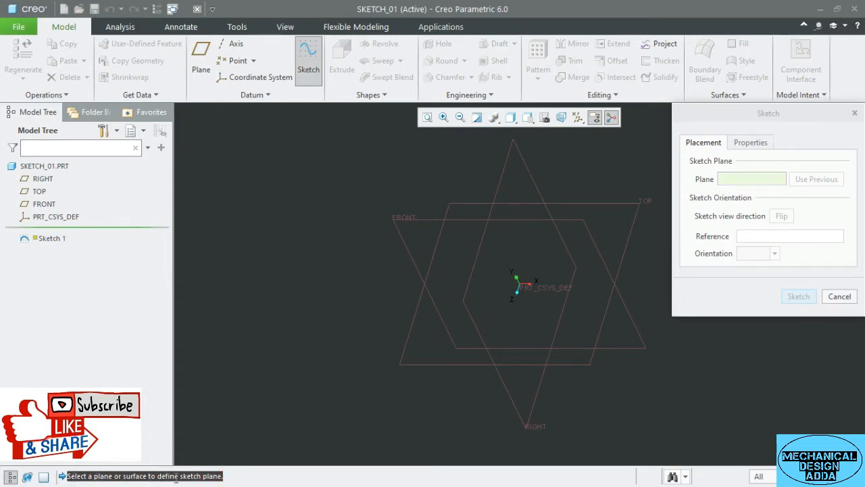
left_click(399, 222)
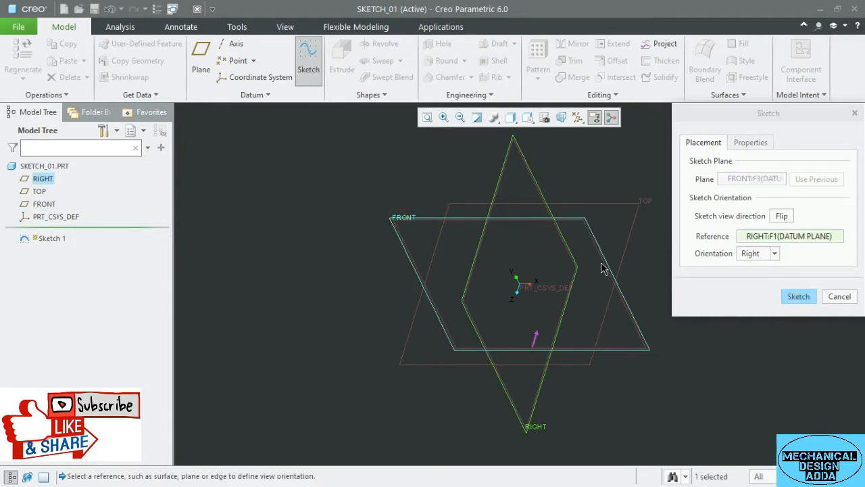
left_click(798, 298)
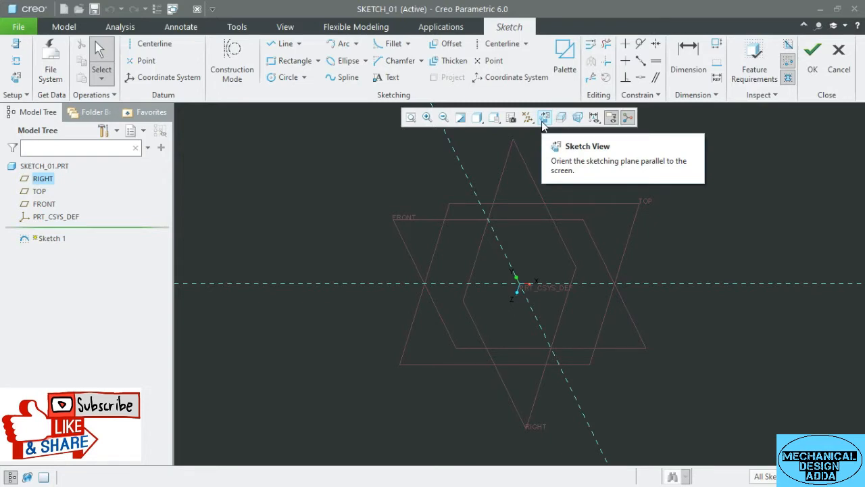
left_click(544, 119)
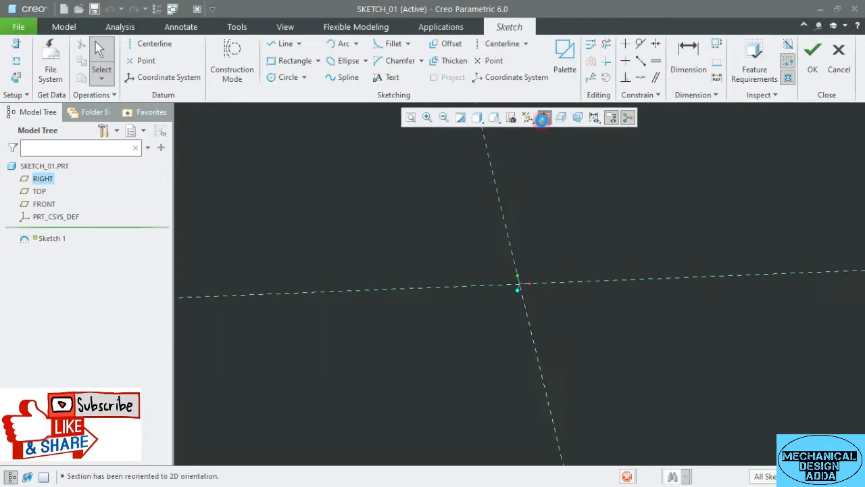
Step: Draw an open chain of seven lines around the origin, with a horizontal upper line about 345 long and a horizontal lower line about 389 long
left_click(300, 45)
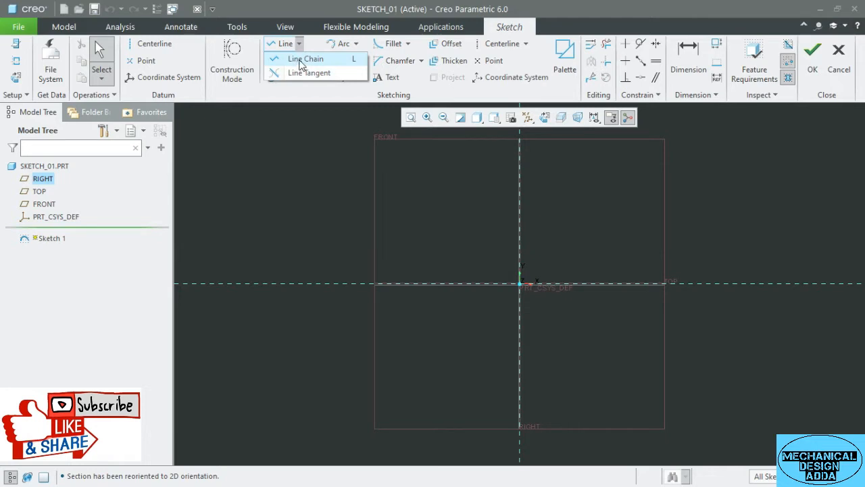
left_click(303, 60)
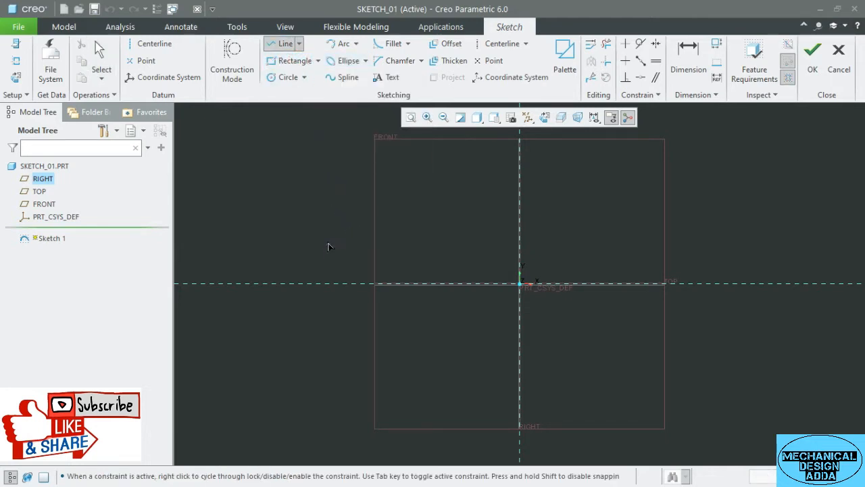
left_click(324, 238)
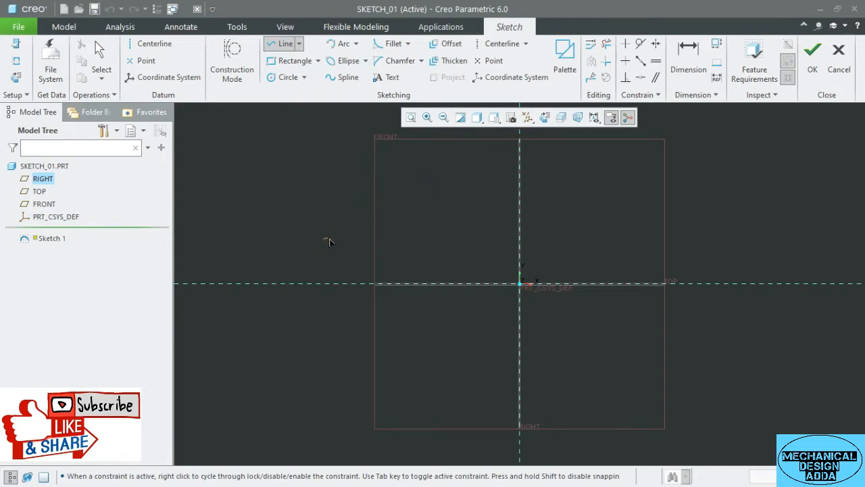
left_click(428, 160)
left_click(625, 160)
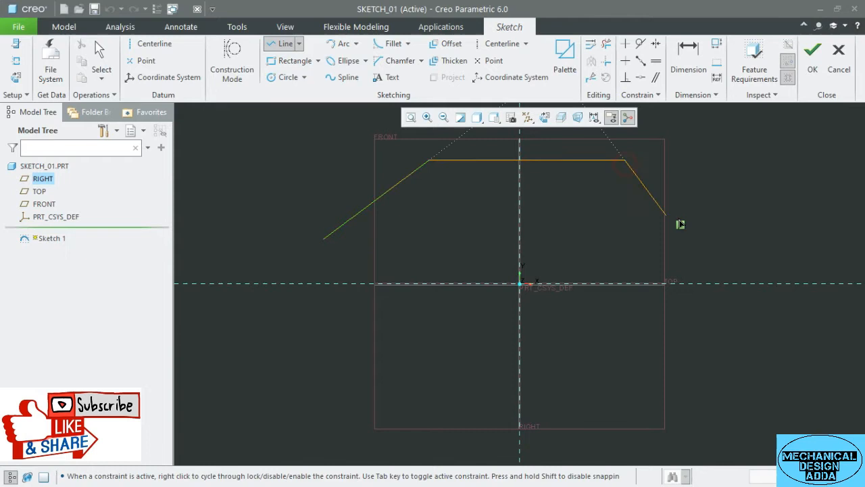
left_click(735, 249)
left_click(686, 351)
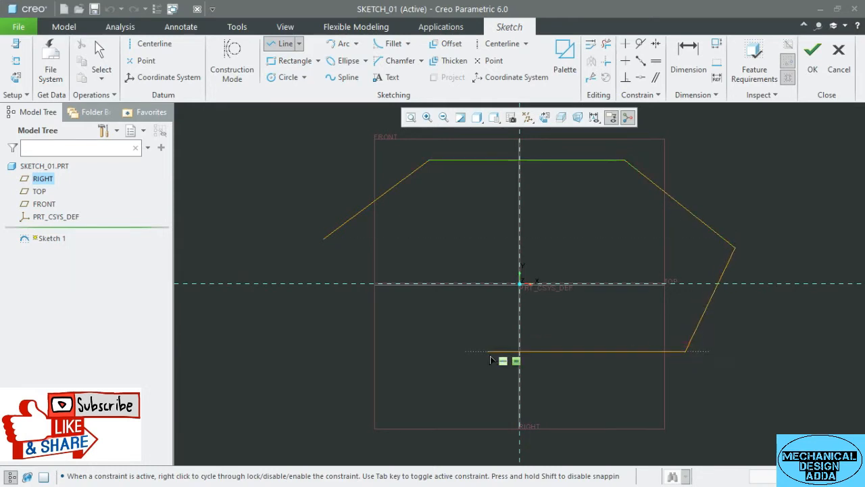
left_click(463, 351)
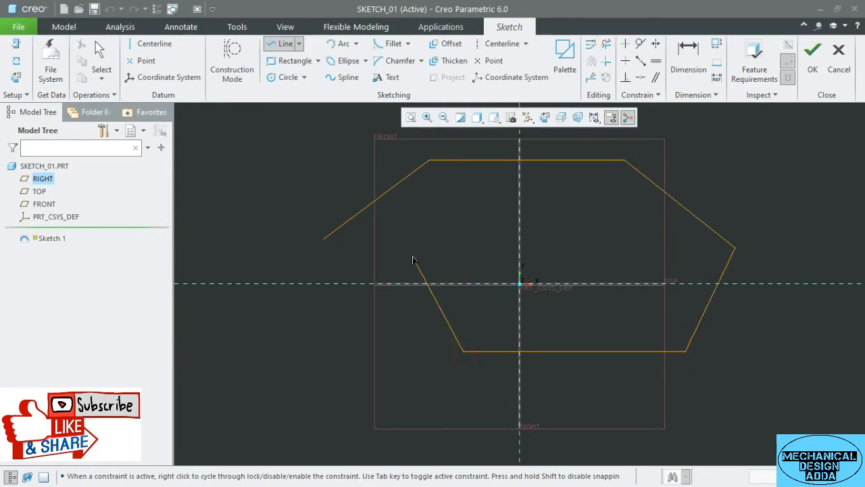
left_click(408, 256)
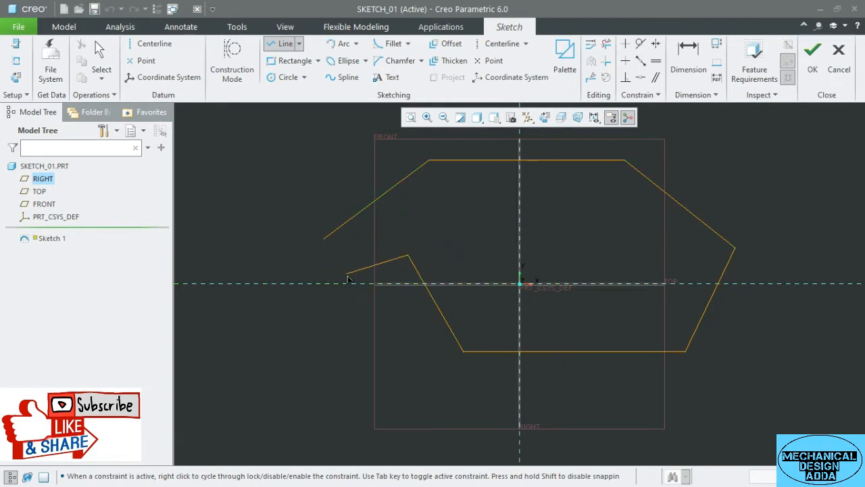
left_click(347, 273)
middle_click(331, 316)
left_click(298, 43)
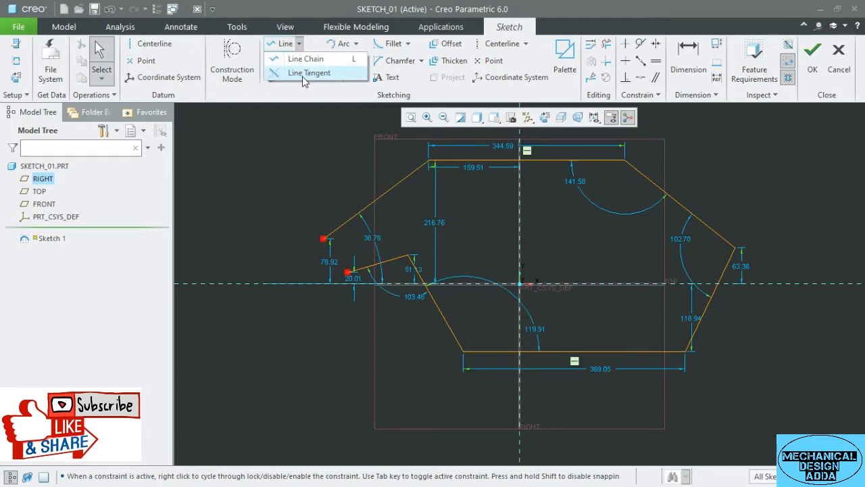
left_click(283, 166)
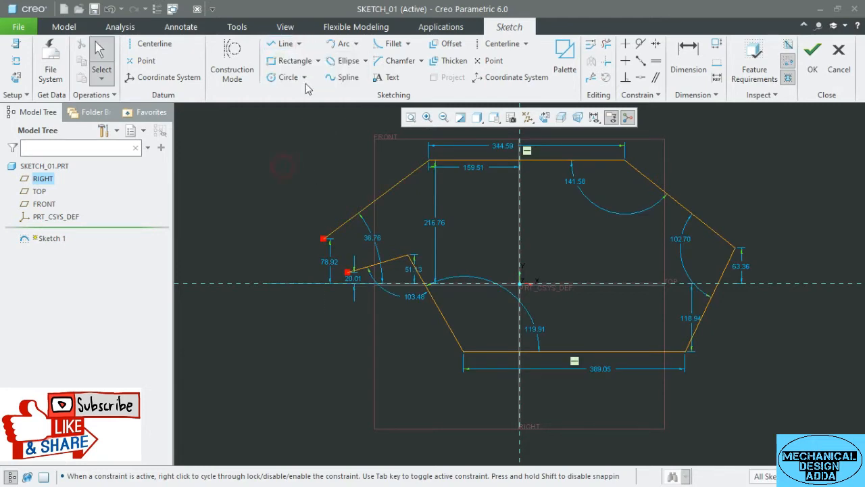
left_click(301, 45)
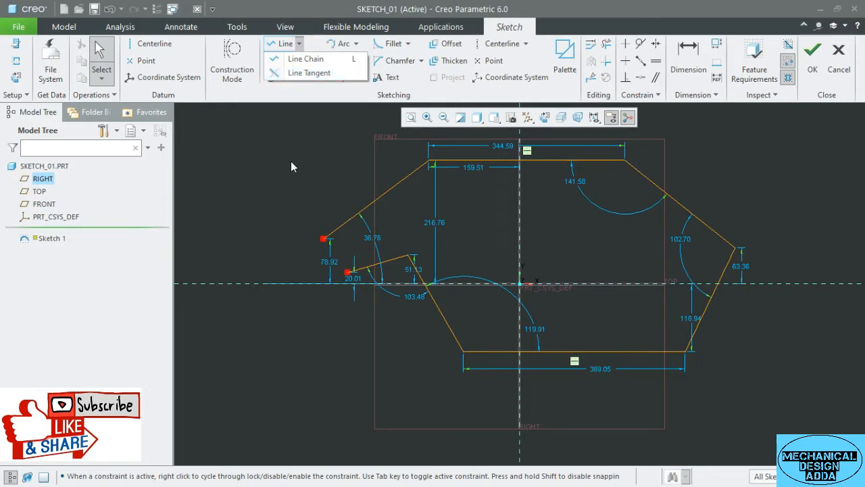
left_click(271, 175)
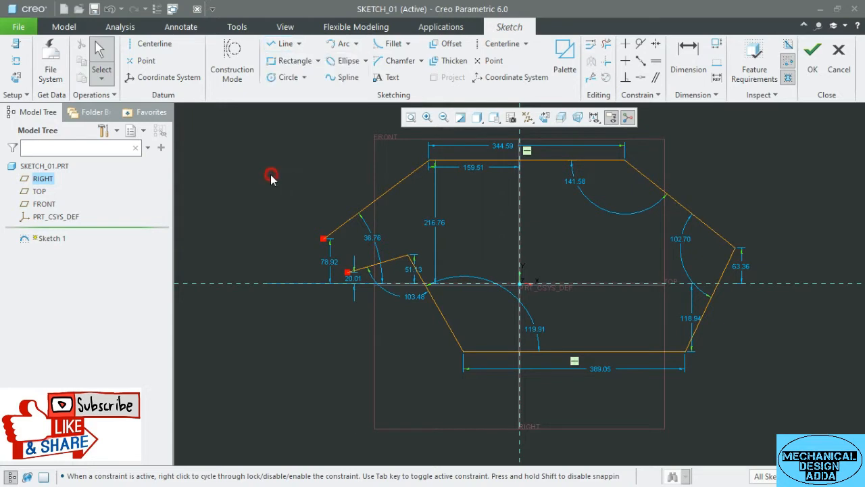
Step: Draw two separate circles below and left of the line chain, the one nearer the vertical reference about 125 in diameter
left_click(285, 78)
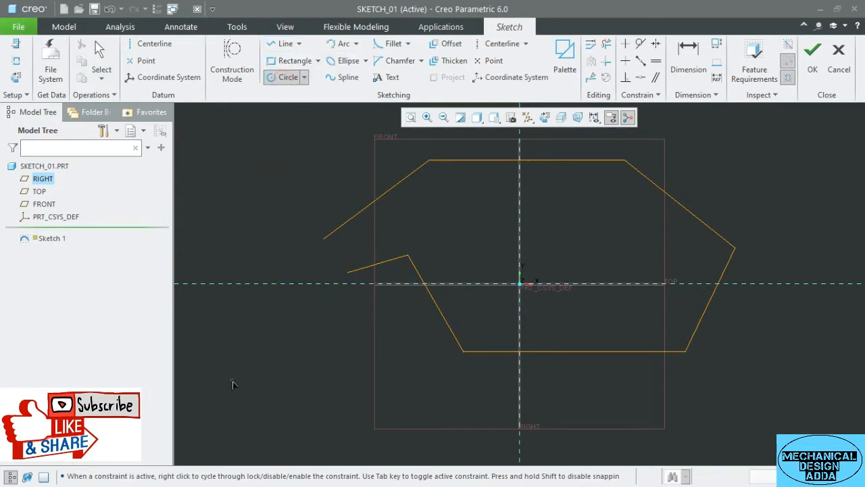
left_click(231, 379)
left_click(250, 406)
left_click(428, 394)
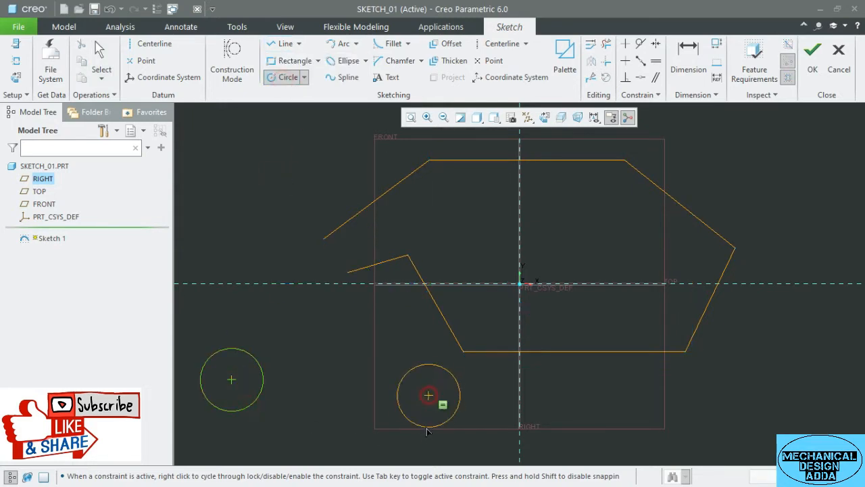
left_click(426, 430)
middle_click(521, 394)
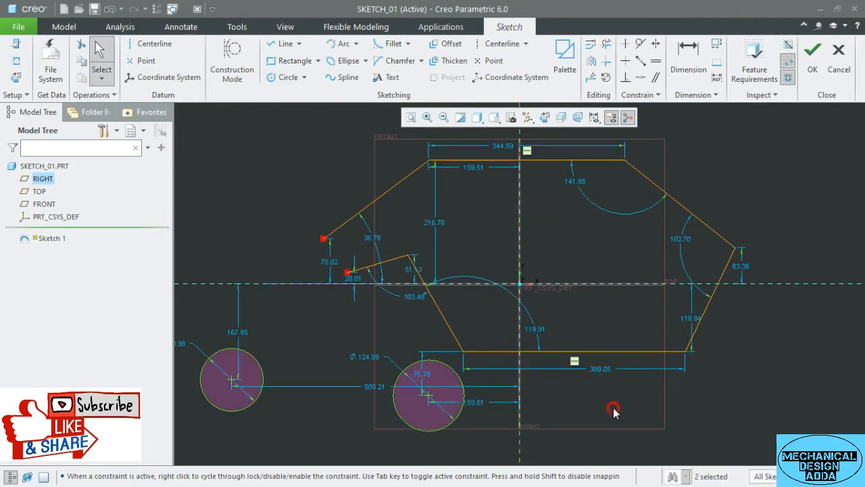
Step: Connect the two circles with Line Tangent lines, one along their upper sides and one along their lower sides
left_click(298, 44)
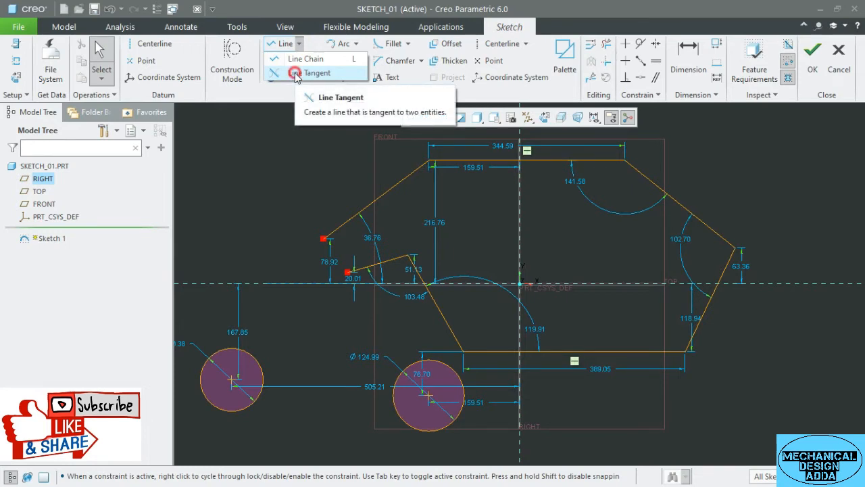
left_click(297, 73)
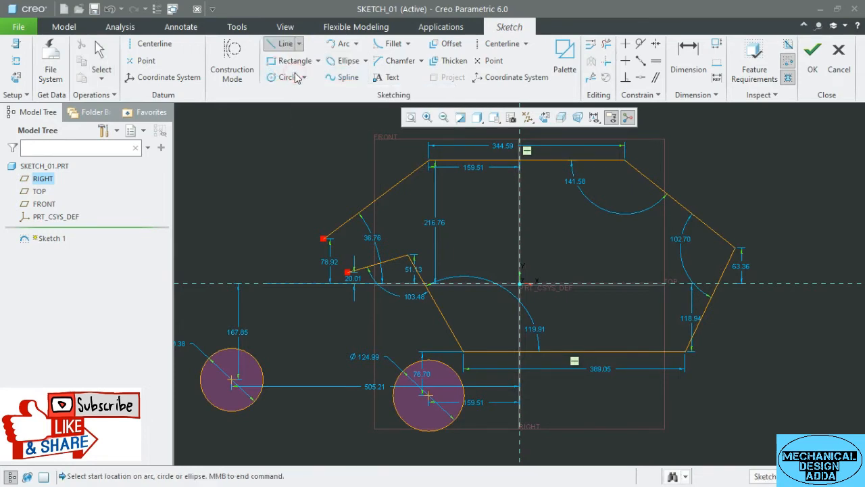
left_click(233, 353)
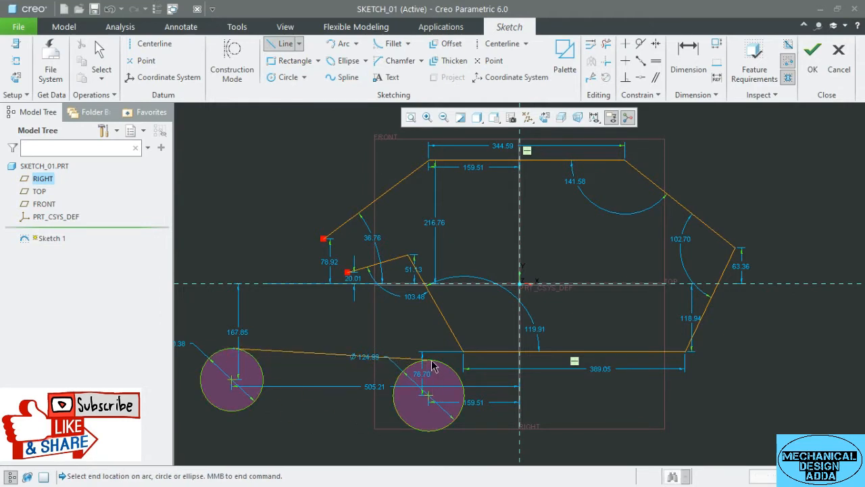
left_click(431, 364)
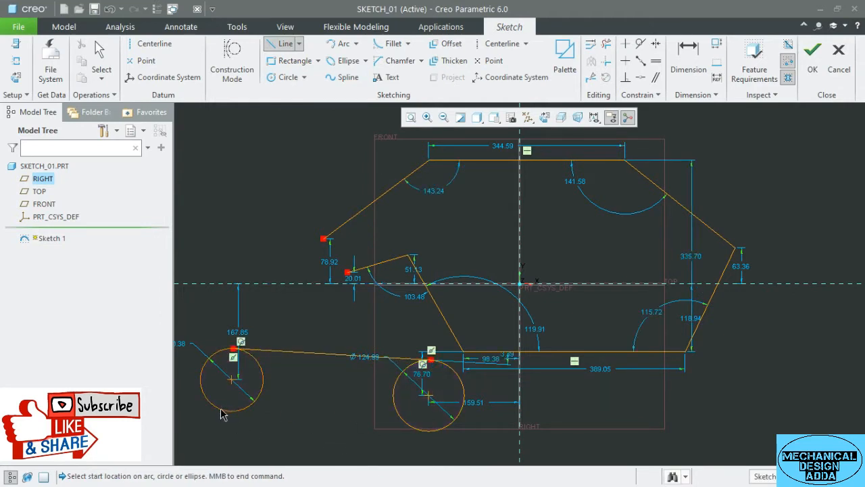
left_click(226, 412)
left_click(418, 430)
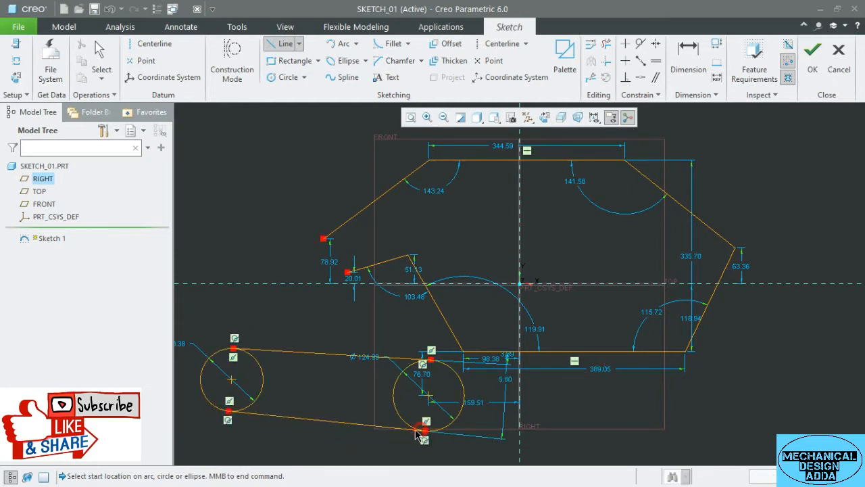
middle_click(316, 331)
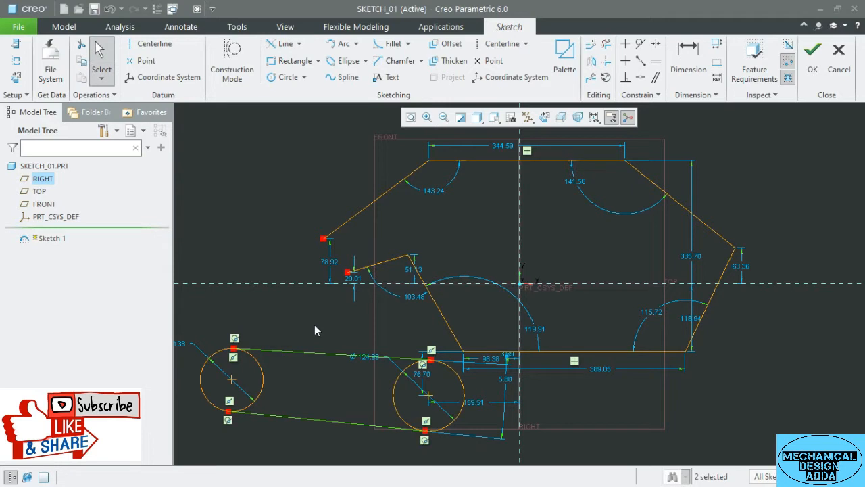
left_click(311, 325)
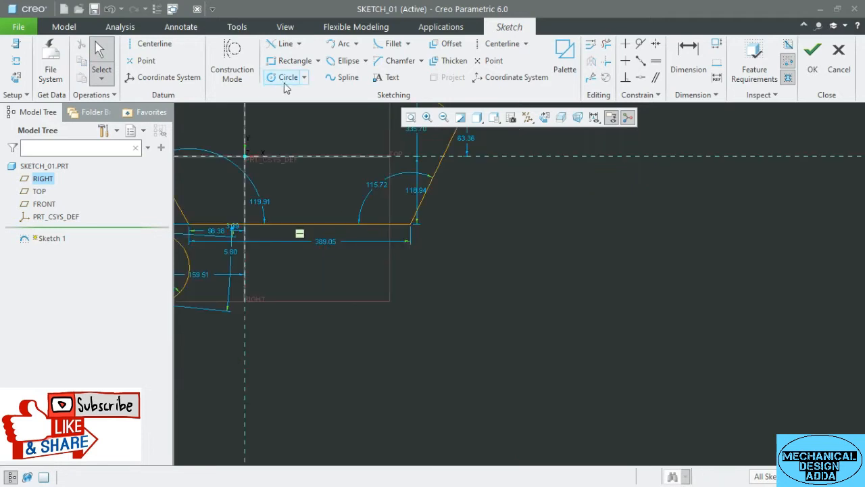
Step: Draw a circle about 147 in diameter below the chain's lower horizontal line, to the right of the vertical reference
left_click(287, 77)
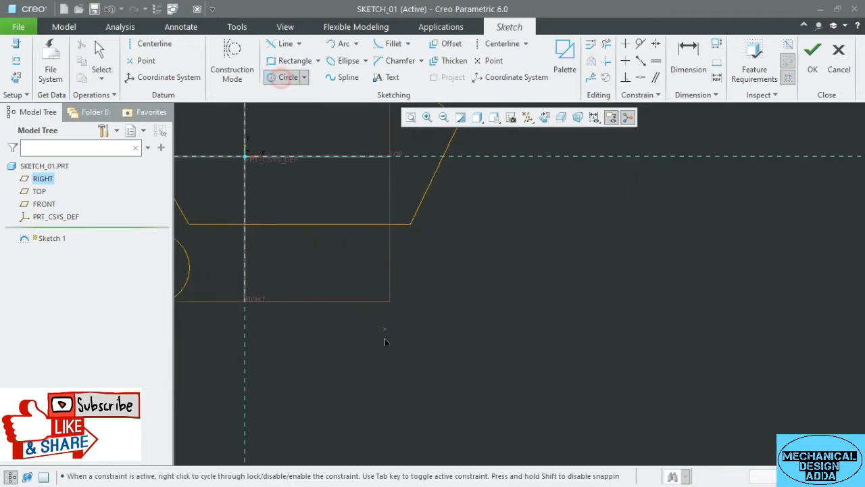
left_click(366, 330)
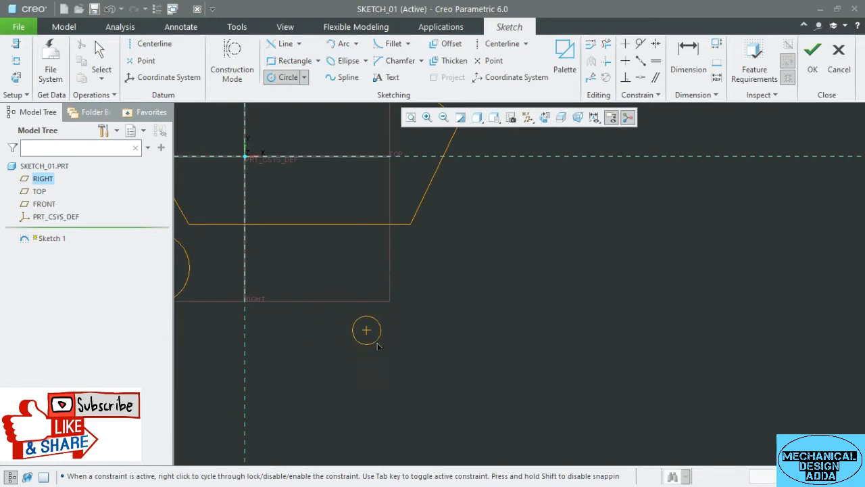
left_click(392, 362)
Step: Draw a three-point arc with a radius of about 132 to the right of the new circle, bulging toward it
left_click(336, 44)
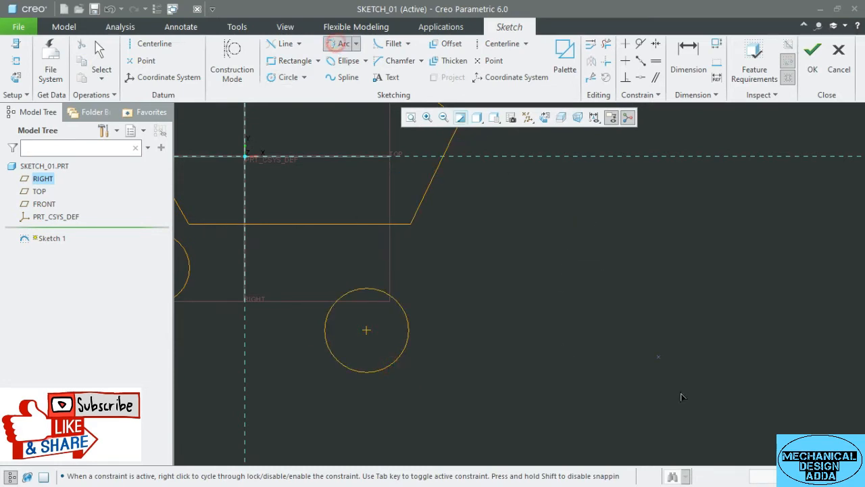
left_click(595, 343)
left_click(663, 230)
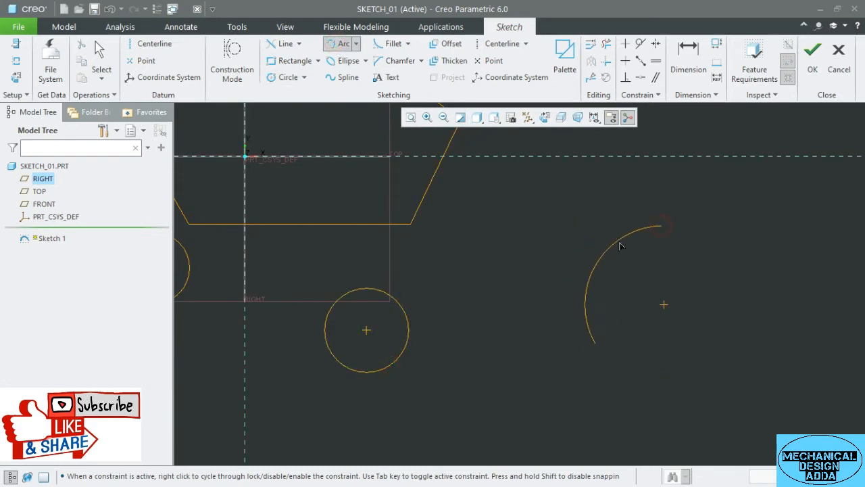
left_click(614, 241)
middle_click(671, 312)
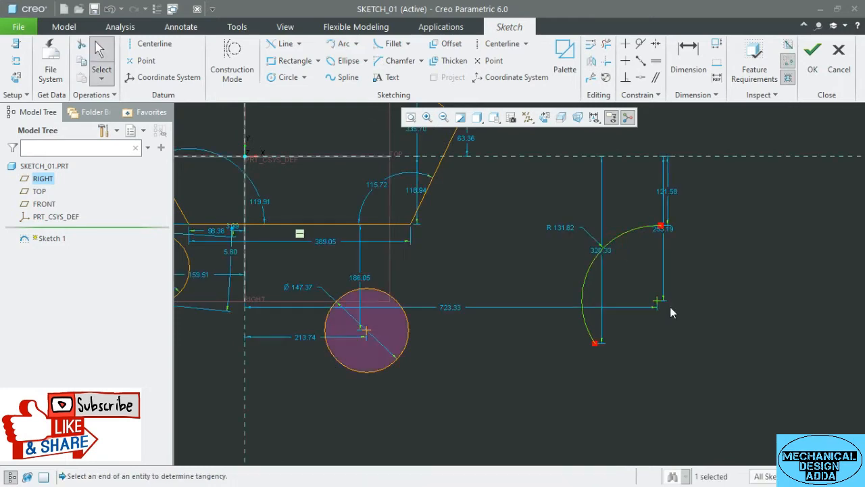
left_click(758, 374)
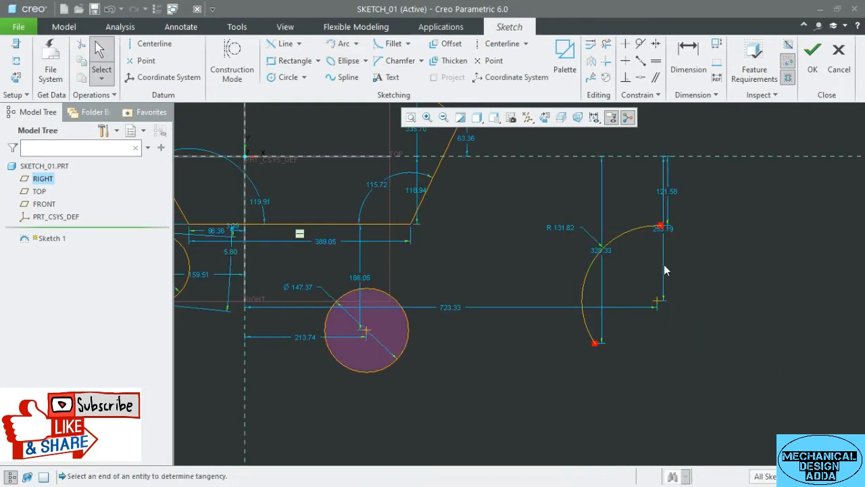
Step: Draw a tangent line from the upper part of the arc to the upper side of the neighbouring circle
left_click(272, 44)
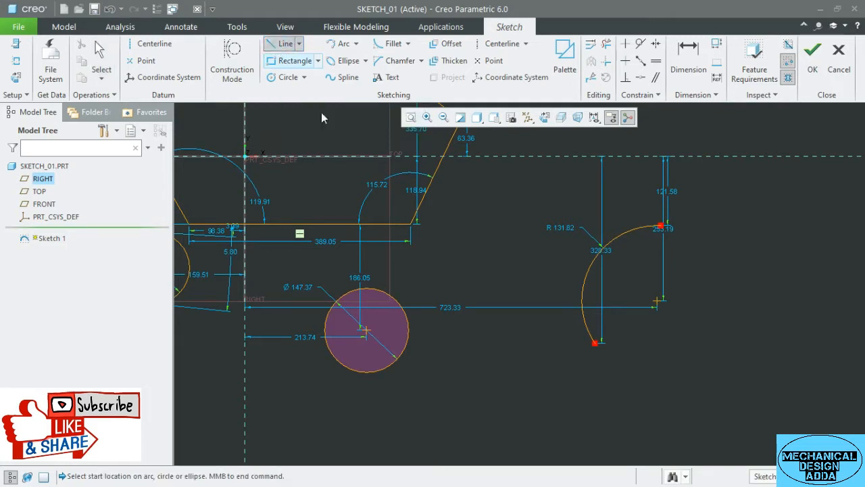
left_click(381, 293)
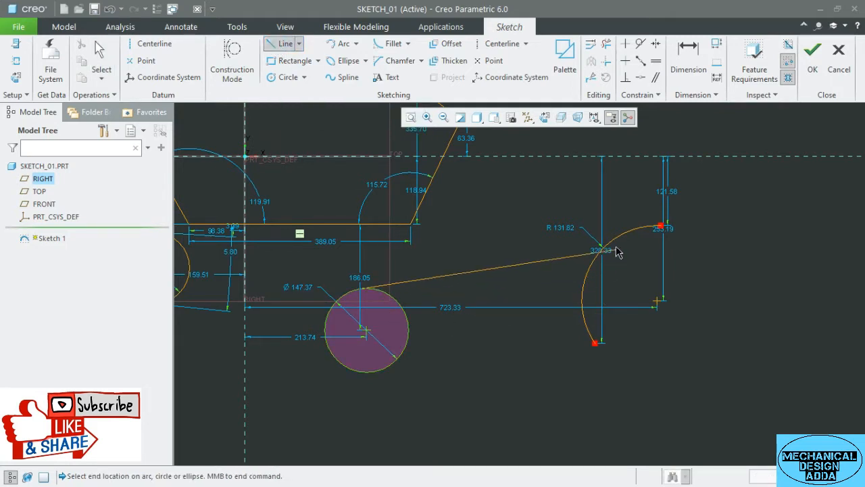
middle_click(627, 234)
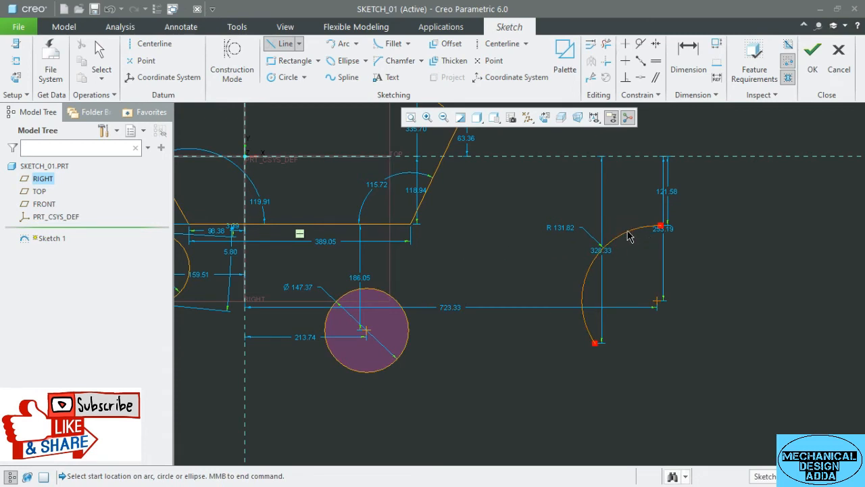
left_click(629, 233)
left_click(376, 292)
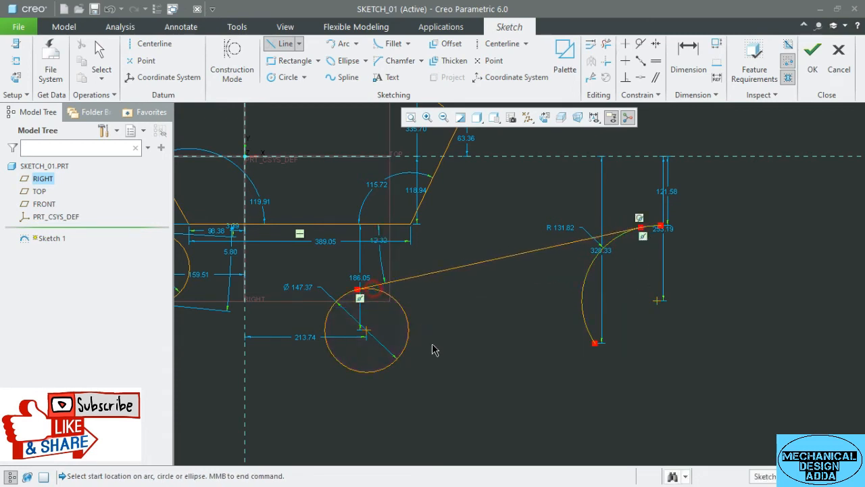
Step: Draw a three-point arc with a radius of about 172 below and right of the circle, bulging upward
middle_click(462, 349)
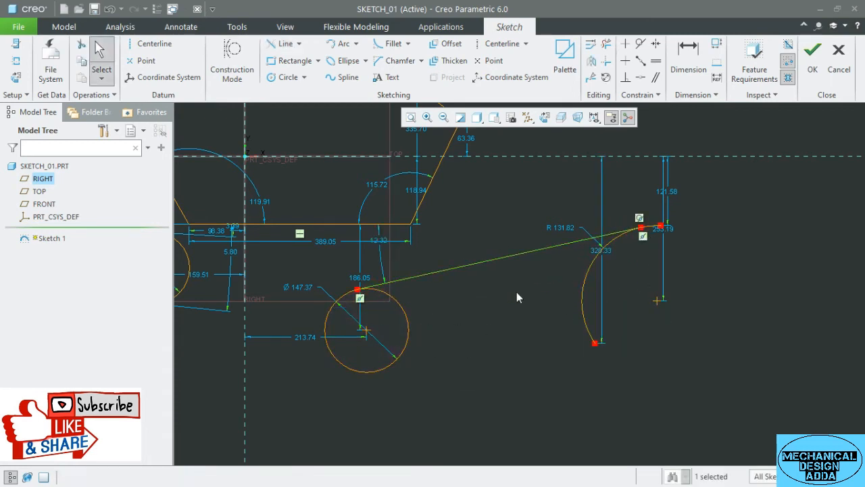
left_click(654, 277)
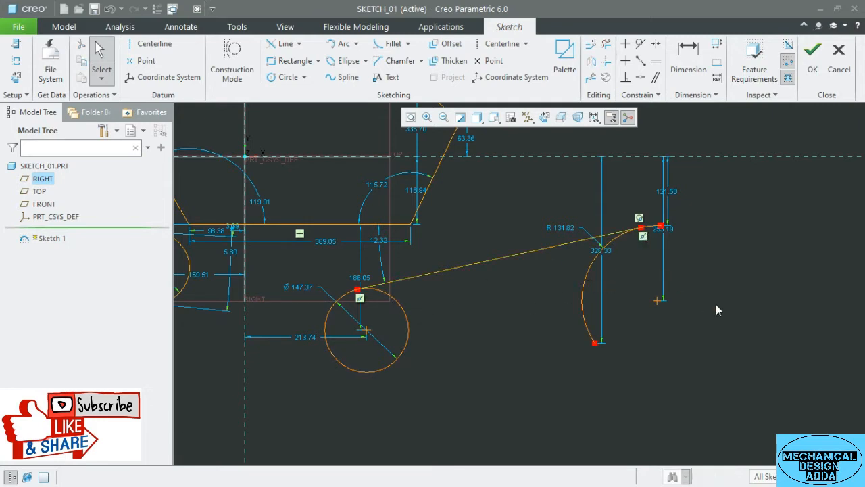
left_click(338, 44)
left_click(421, 415)
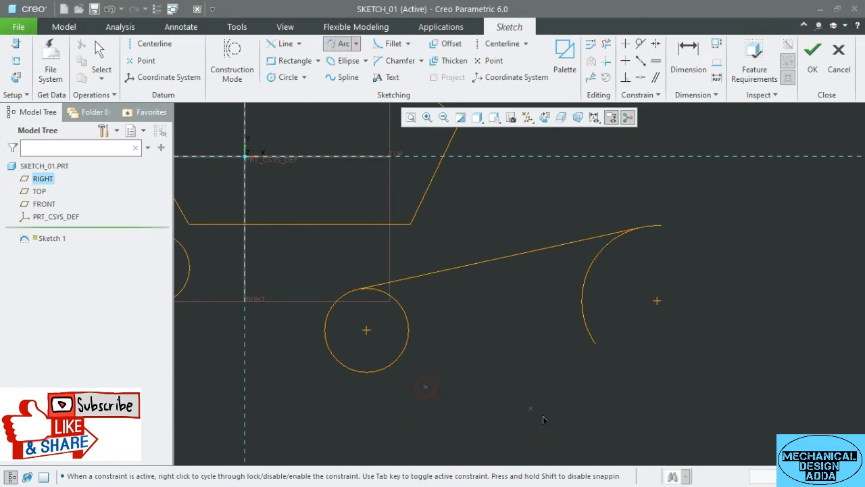
left_click(564, 440)
left_click(518, 388)
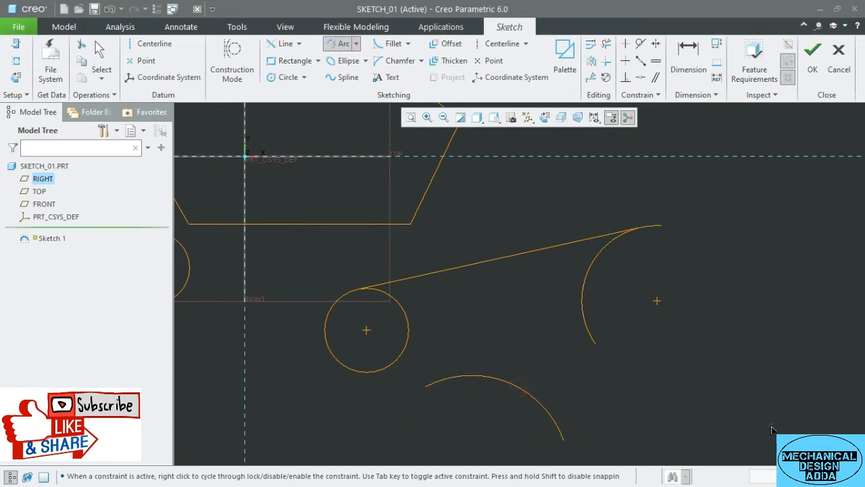
Step: Draw another three-point arc with a radius of about 116 farther right, bulging up and to the left
left_click(747, 431)
left_click(824, 349)
left_click(776, 365)
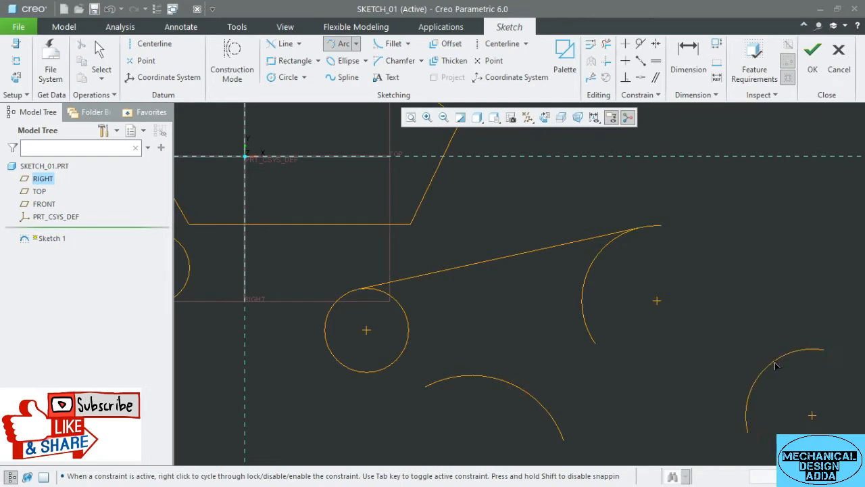
middle_click(716, 287)
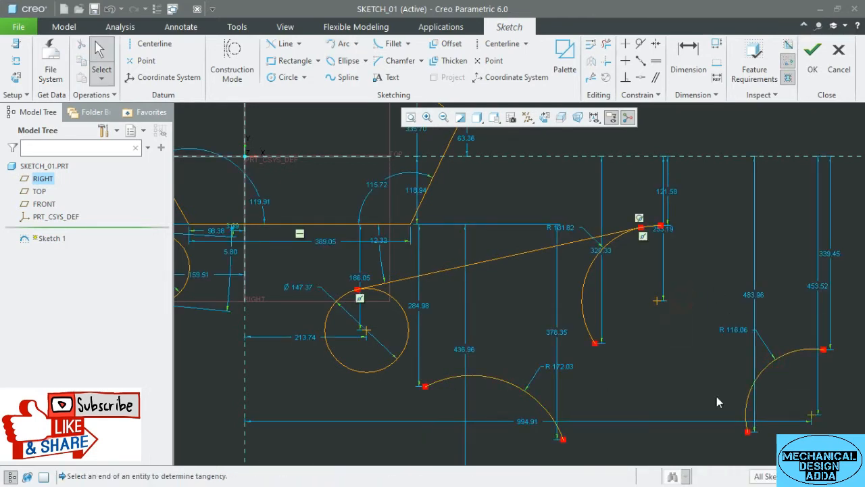
Step: Connect the upper sides of the two new arcs with a Line Tangent line and inspect both tangent points
left_click(285, 43)
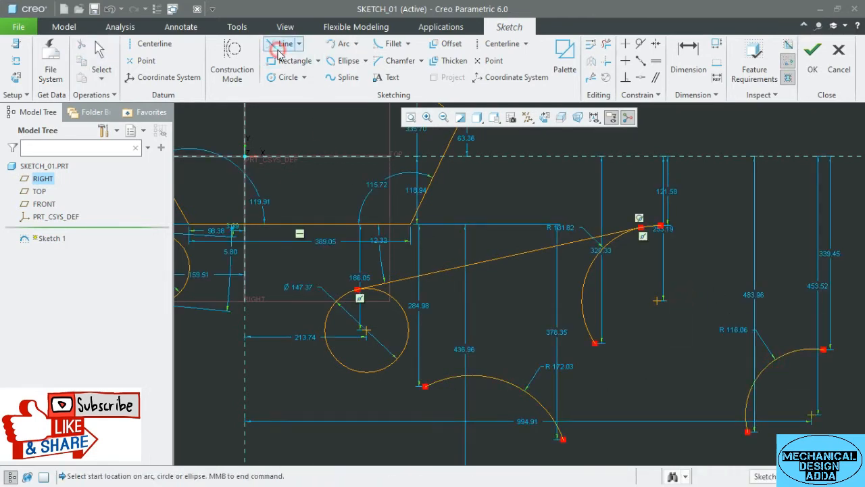
left_click(507, 380)
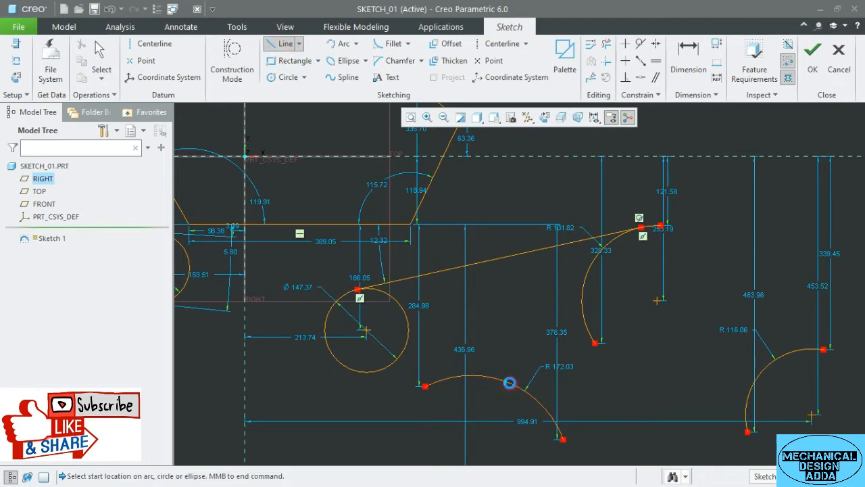
left_click(784, 362)
middle_click(777, 386)
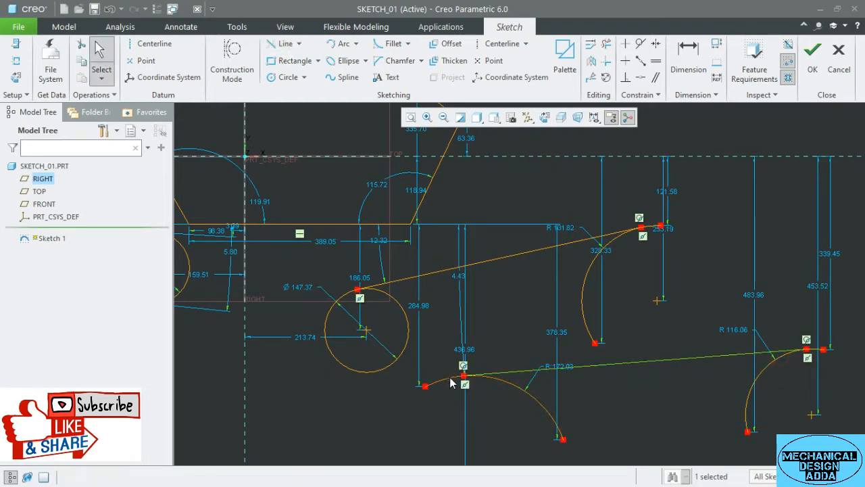
scroll(452, 383, "down", 5)
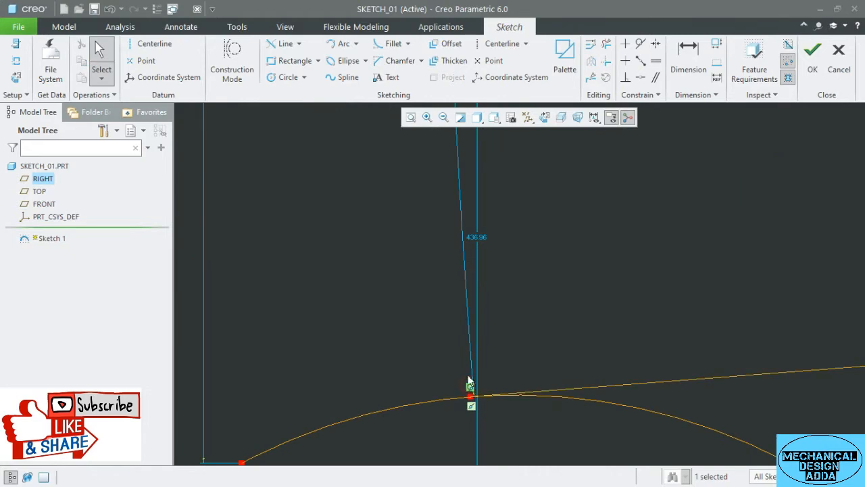
scroll(439, 350, "up", 7)
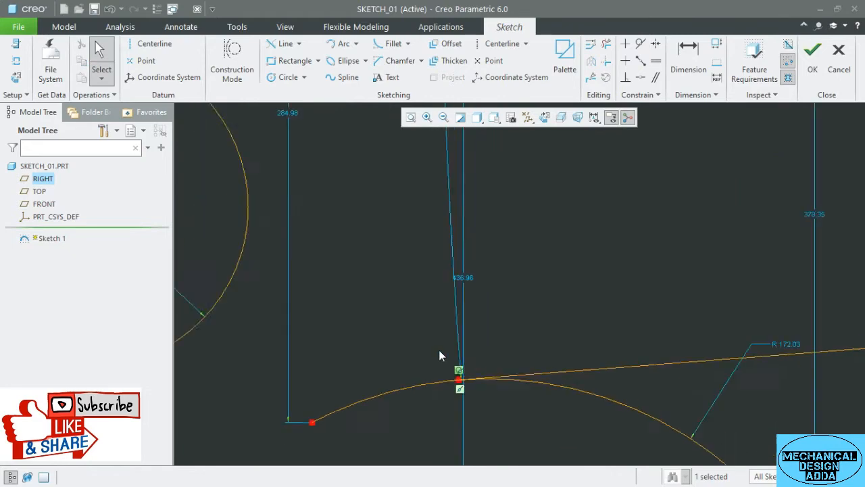
scroll(605, 348, "up", 3)
scroll(749, 338, "down", 3)
scroll(752, 336, "down", 4)
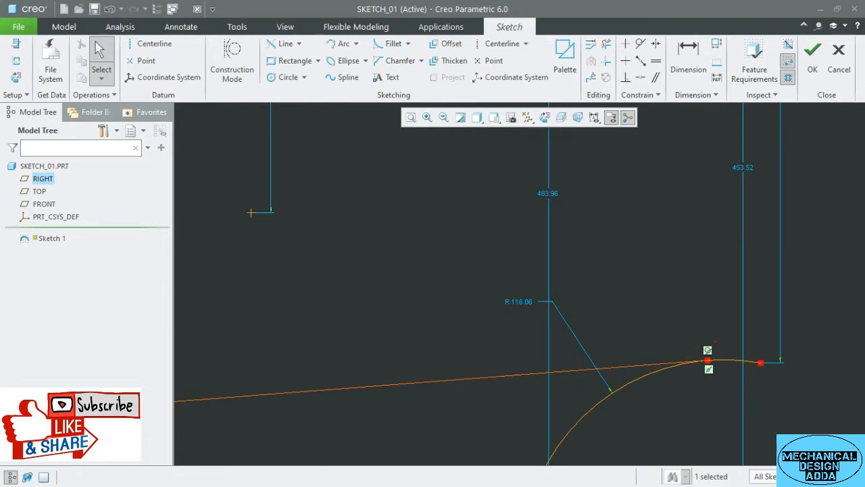
left_click(722, 356)
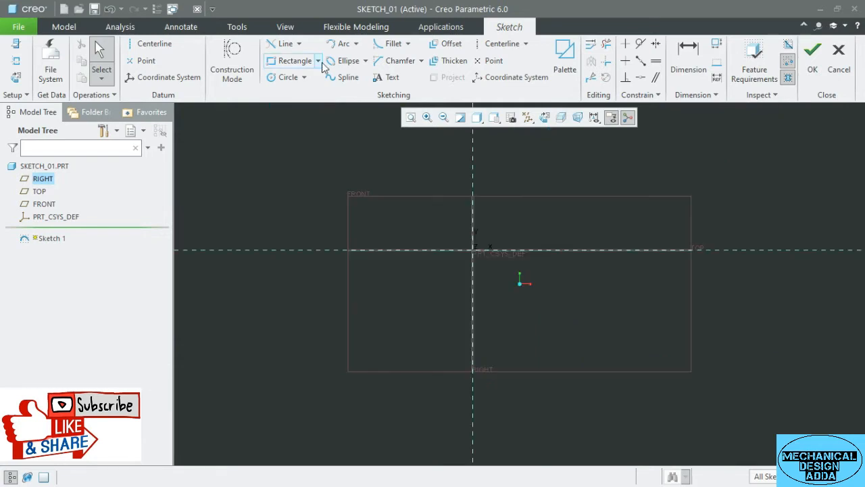
Step: Draw a corner rectangle about 750 by 494 from the origin, up and to the right
left_click(318, 61)
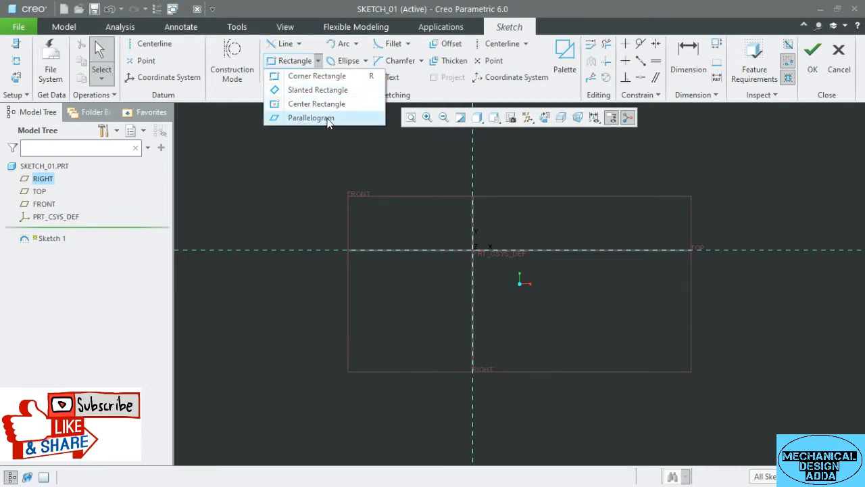
left_click(299, 77)
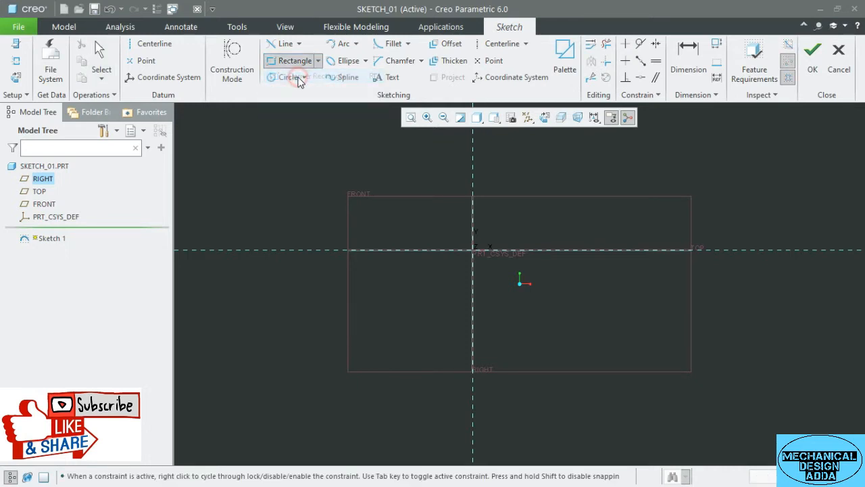
left_click(473, 250)
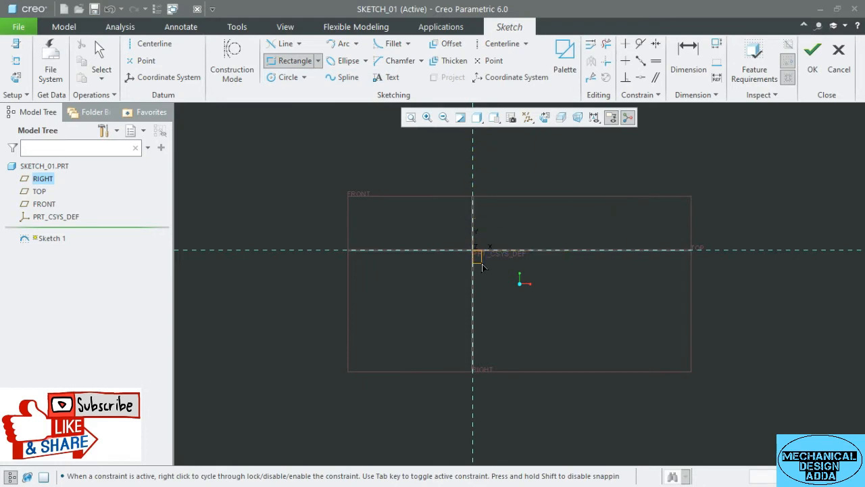
left_click(630, 146)
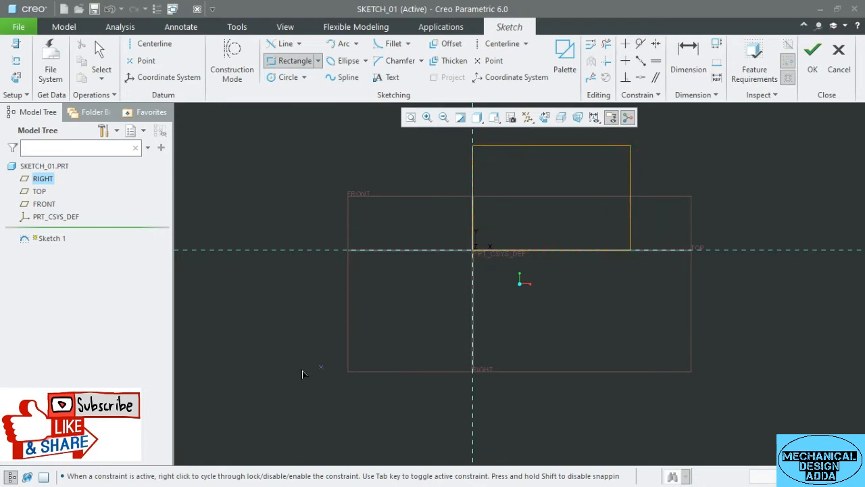
Step: Draw three more corner rectangles: about 539 by 358 lower left, 575 by 307 lower right and 466 by 325 upper left of the origin
left_click(300, 362)
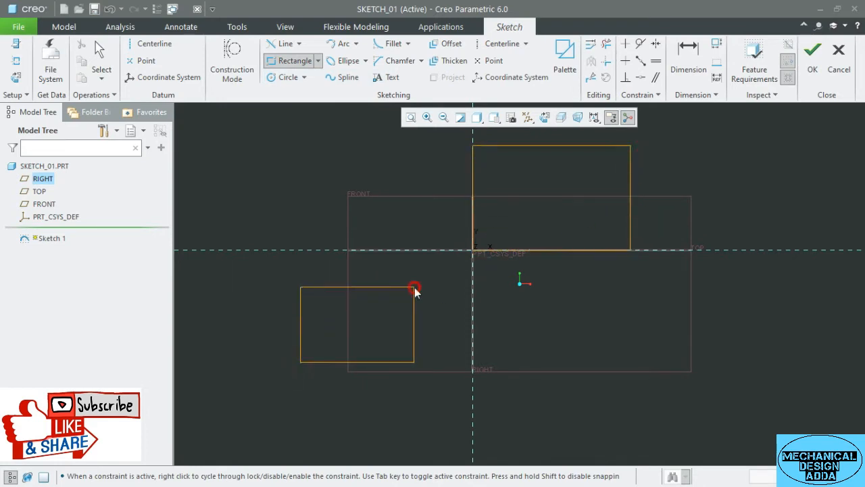
left_click(414, 287)
left_click(543, 332)
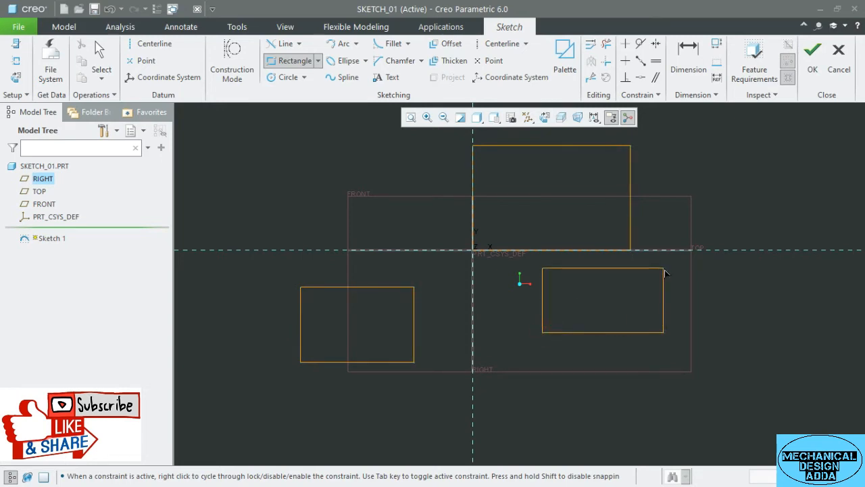
left_click(664, 268)
left_click(266, 194)
left_click(364, 126)
middle_click(389, 209)
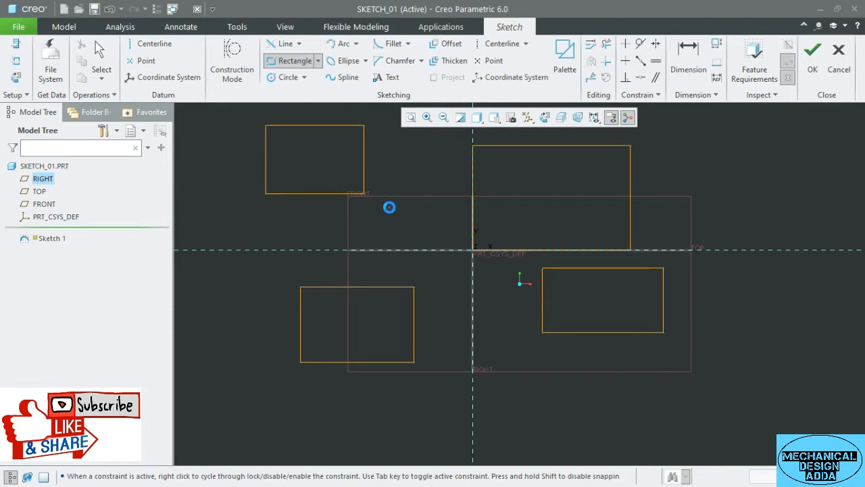
Step: Delete all four corner rectangles from the sketch
scroll(339, 278, "up", 2)
scroll(379, 232, "down", 2)
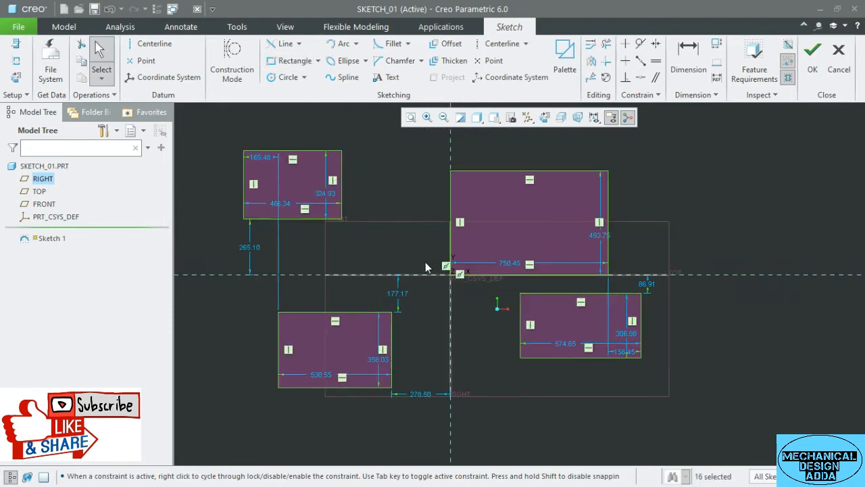
key("Delete")
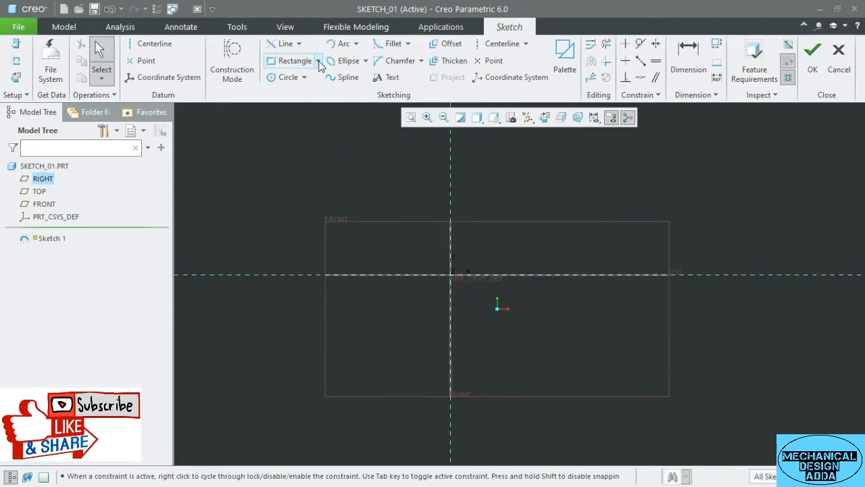
Step: Draw a slanted rectangle about 1211 long to the right of the origin, with its short side about 50° from vertical
left_click(317, 61)
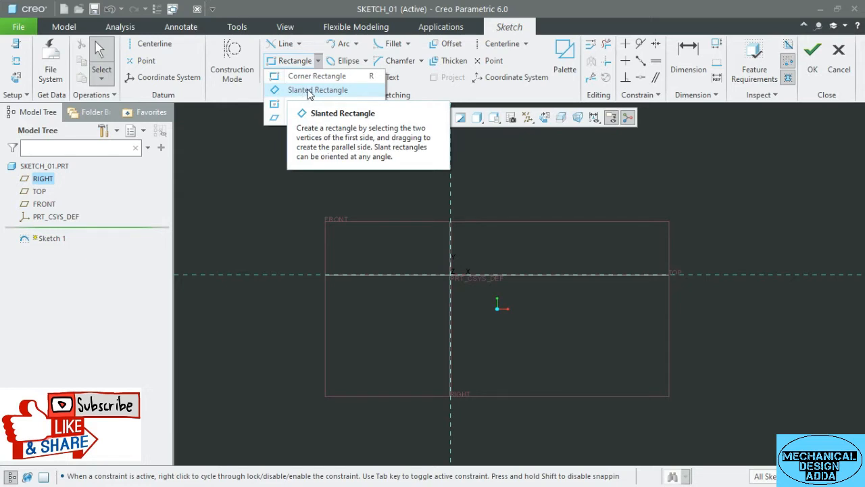
left_click(309, 91)
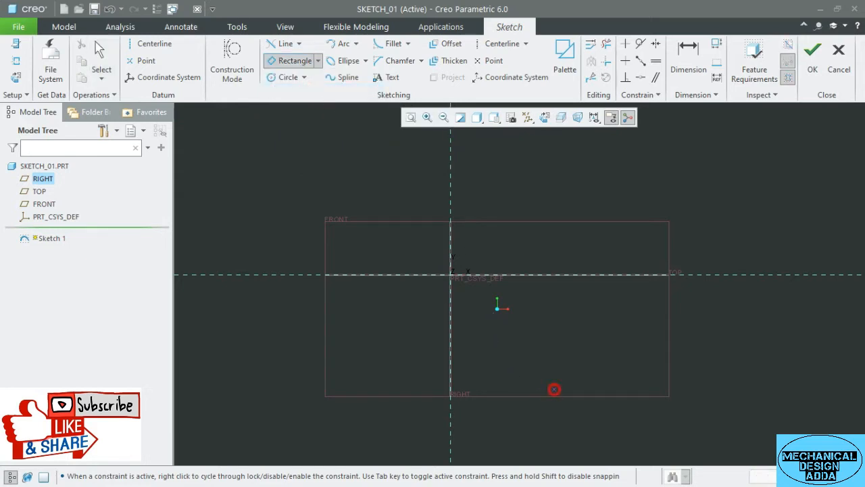
left_click(554, 390)
left_click(493, 337)
left_click(689, 170)
Step: Draw a long slanted rectangle from below left of the origin up to the vertical reference above the origin
left_click(274, 61)
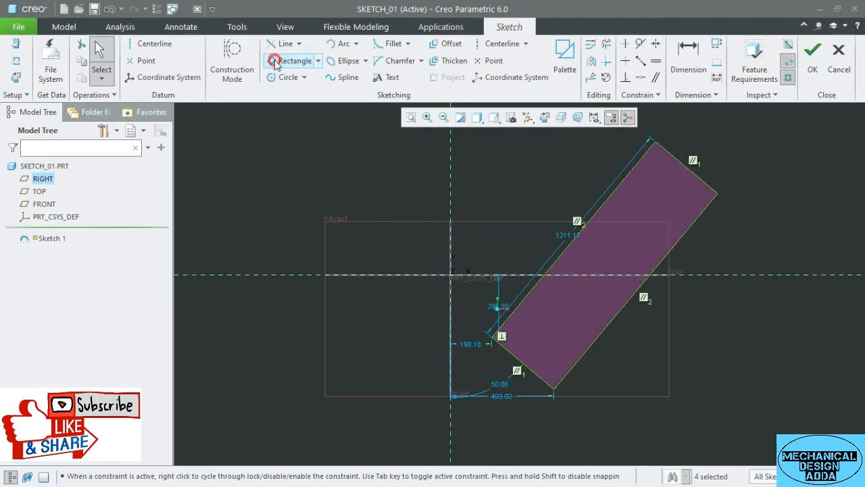
left_click(238, 370)
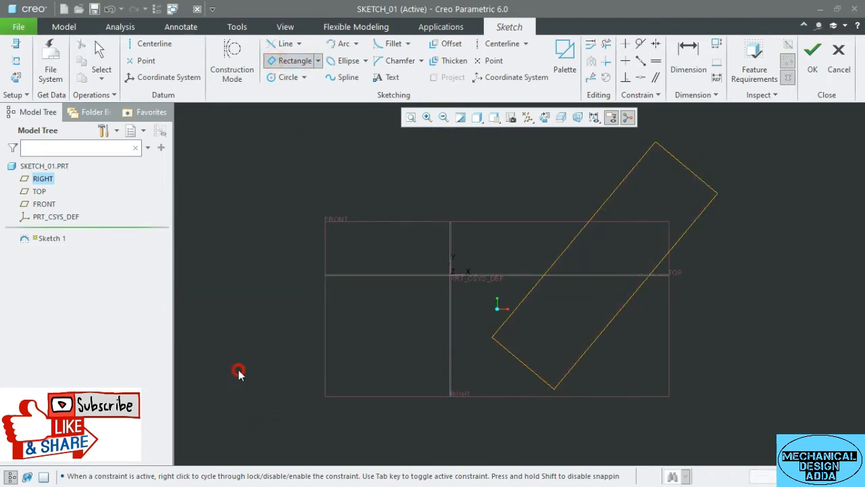
left_click(292, 434)
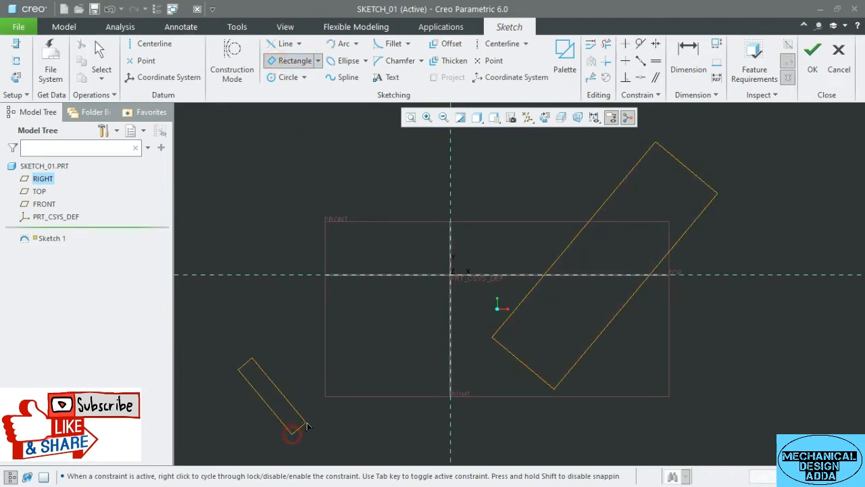
left_click(501, 254)
Step: Draw two smaller slanted rectangles, one at the upper left of the origin and one at the far lower right
left_click(217, 185)
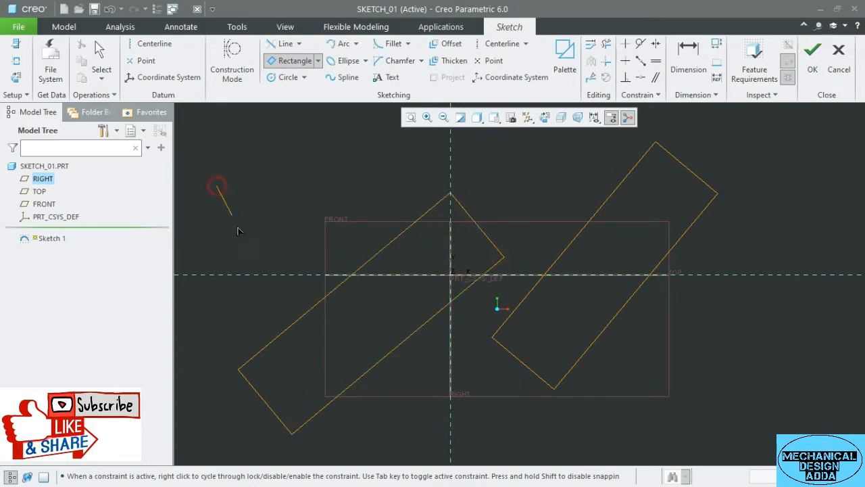
left_click(248, 248)
left_click(326, 159)
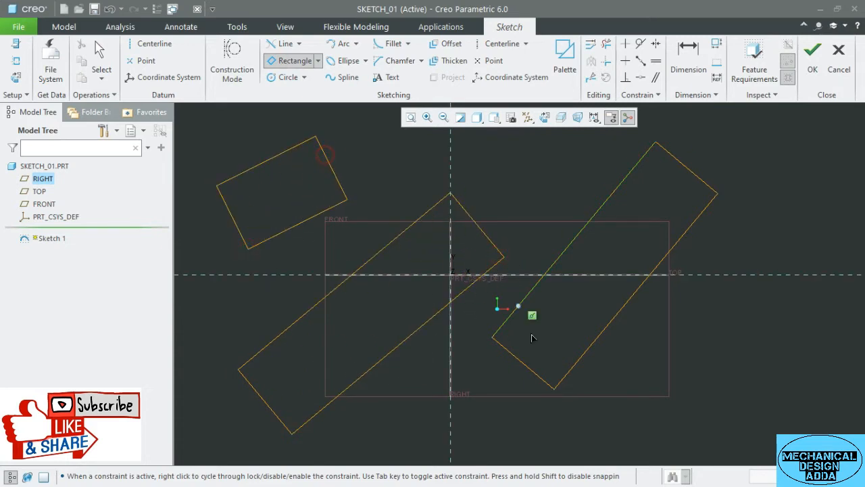
left_click(675, 385)
left_click(727, 336)
left_click(804, 423)
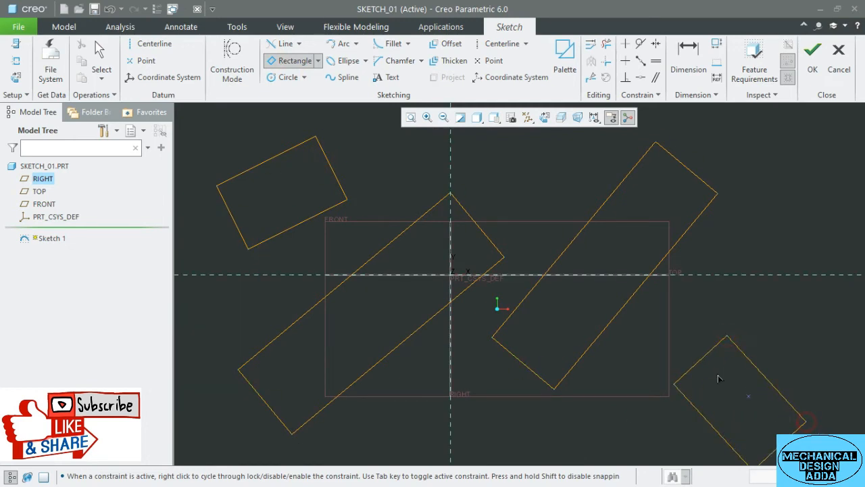
Step: Draw two equal center rectangles, one above and one below the horizontal reference right of the origin, and begin a third at the upper left
left_click(318, 61)
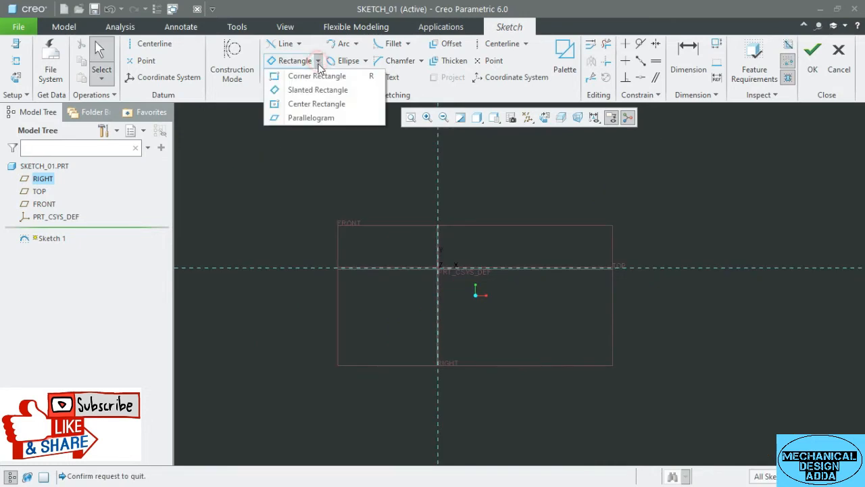
left_click(318, 105)
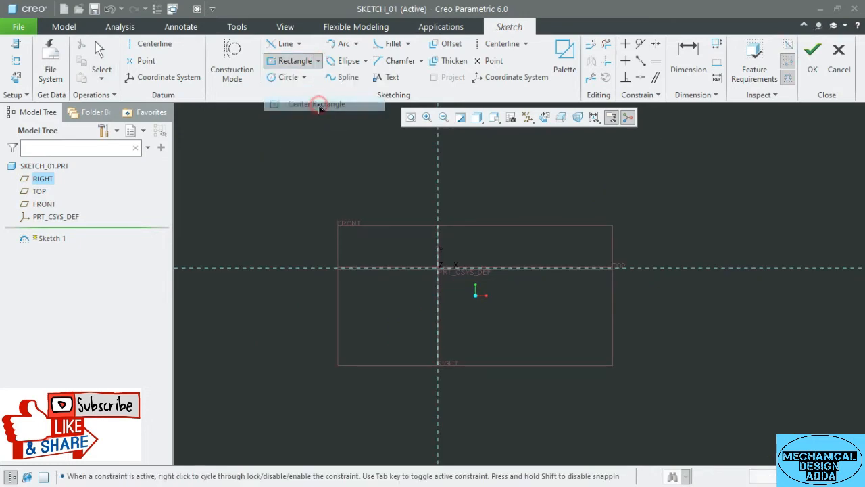
left_click(540, 186)
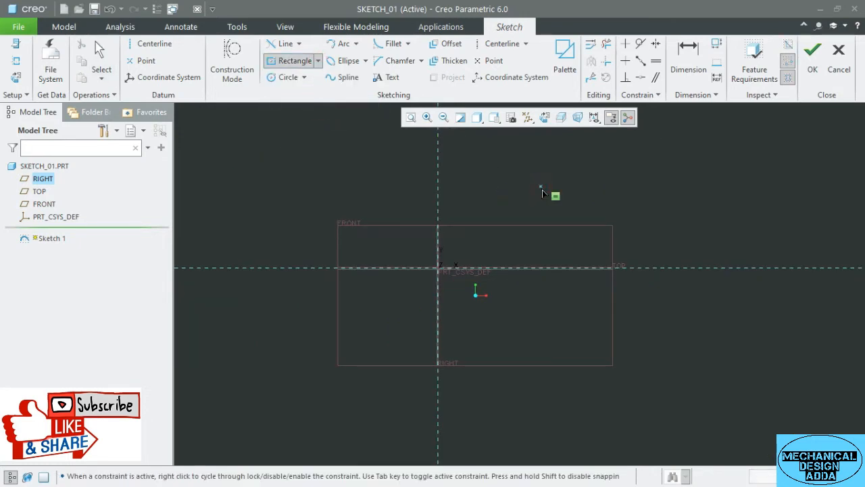
left_click(485, 216)
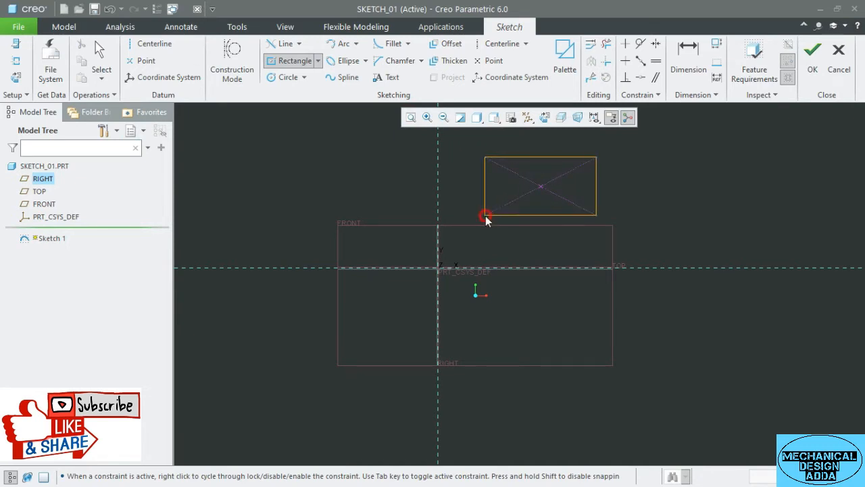
left_click(517, 333)
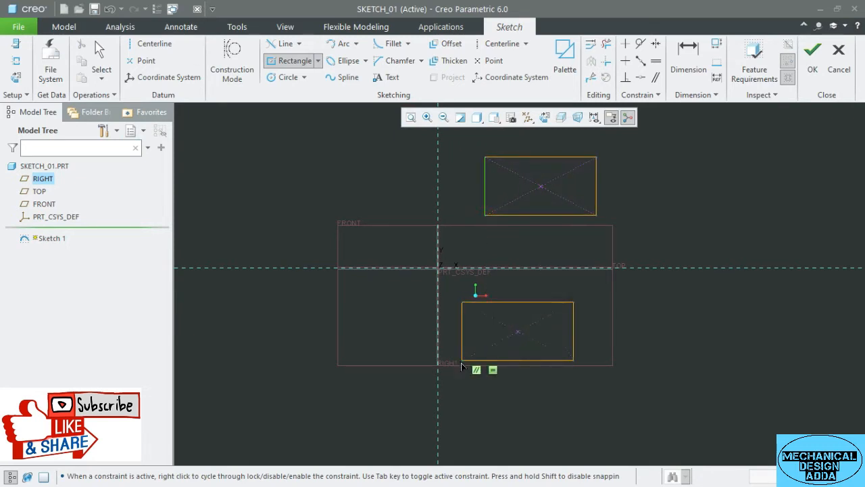
left_click(459, 362)
left_click(243, 152)
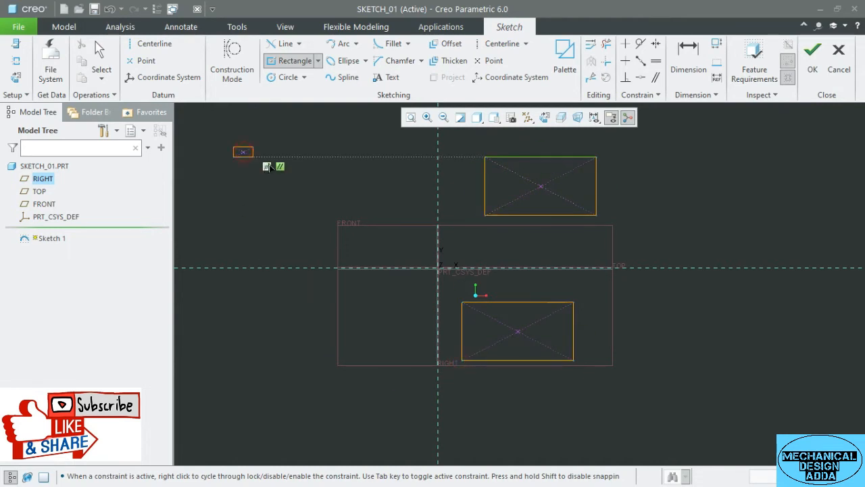
middle_click(342, 224)
scroll(365, 234, "up", 1)
Step: Draw a parallelogram at the upper left of the origin with horizontal sides about 1557 long and a height of about 745
left_click(318, 60)
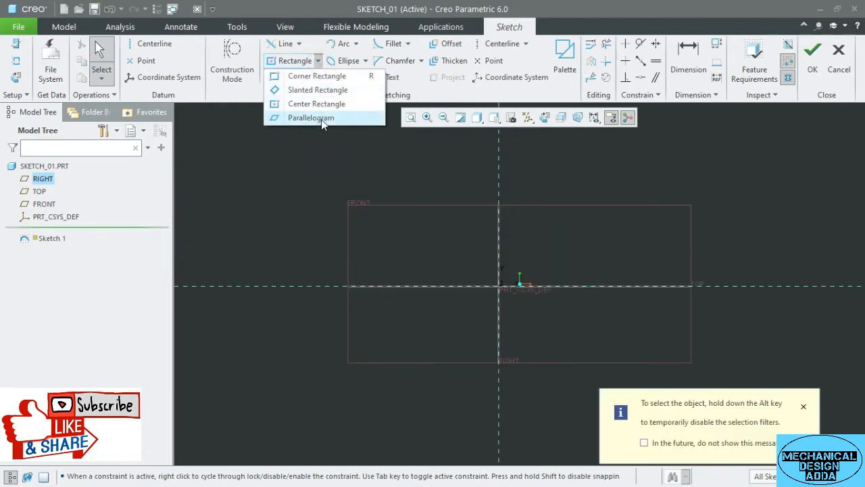
left_click(311, 118)
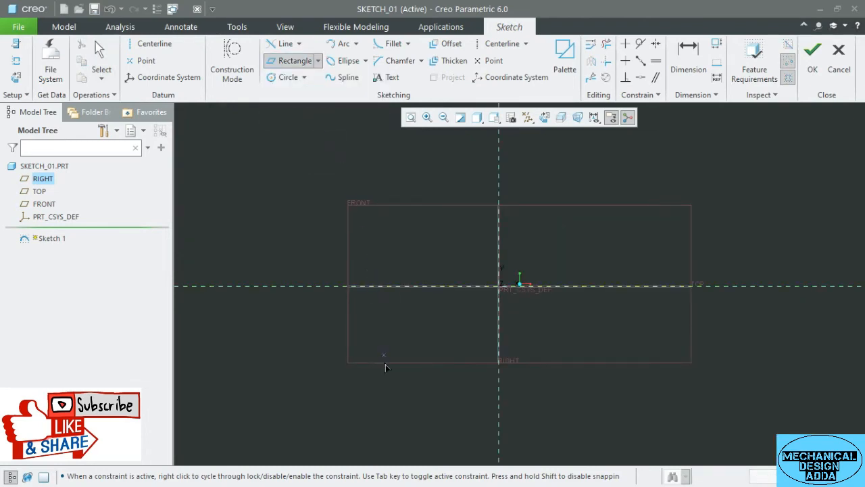
left_click(305, 247)
left_click(251, 176)
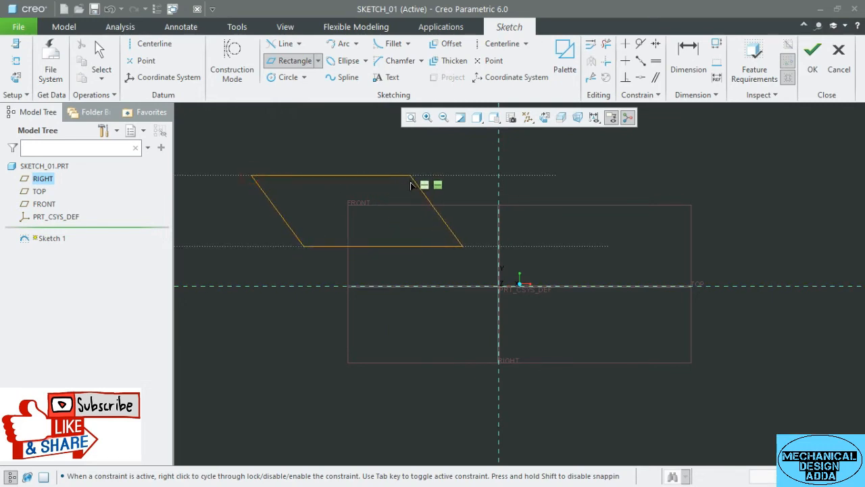
left_click(400, 175)
Step: Draw three more parallelograms with tilted sides, at the upper right, lower right and lower left of the origin
left_click(622, 232)
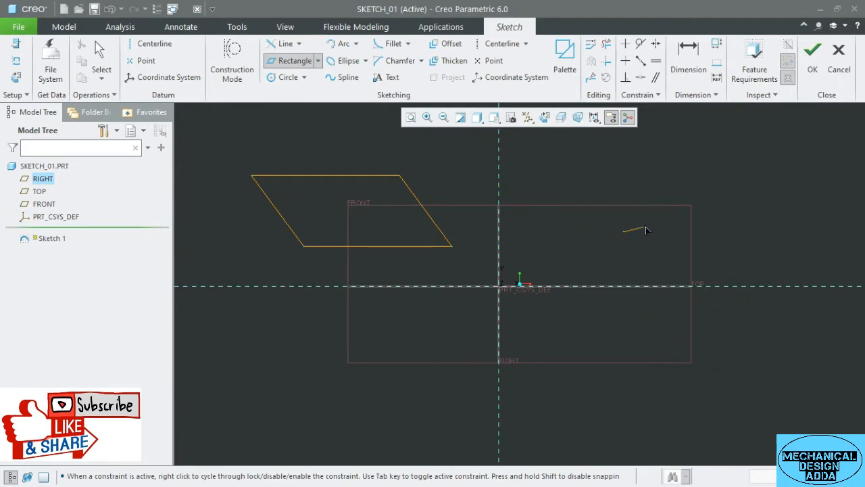
left_click(605, 169)
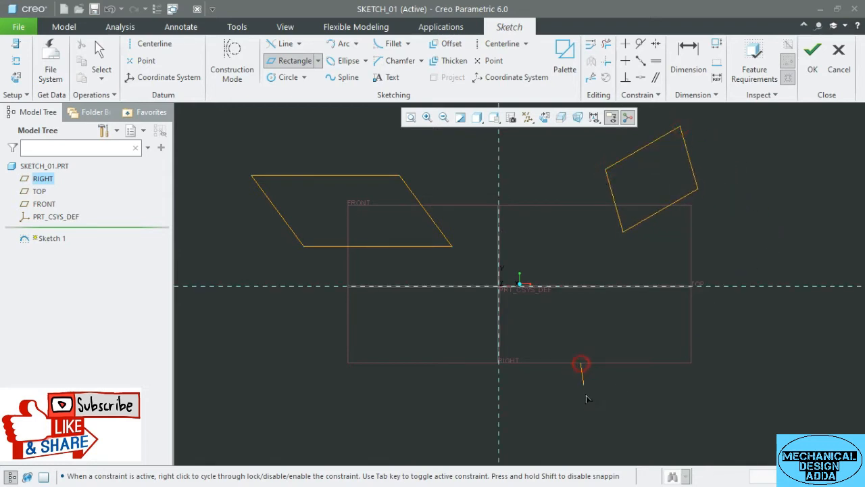
left_click(612, 417)
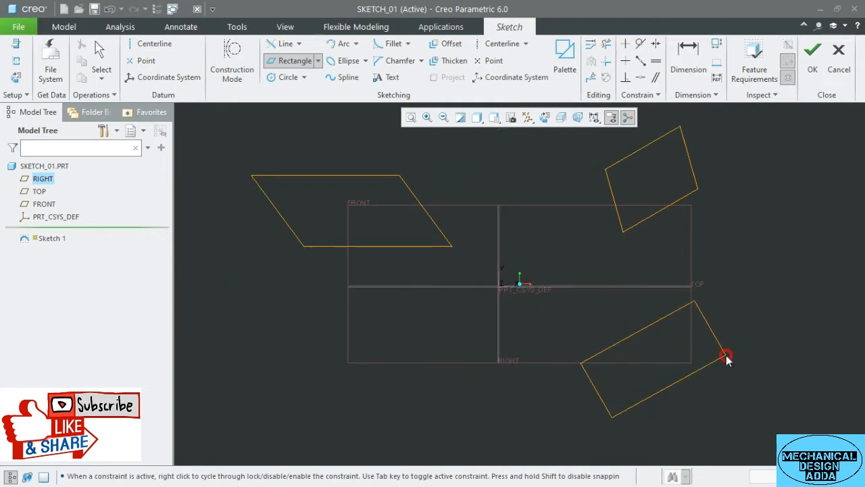
left_click(270, 370)
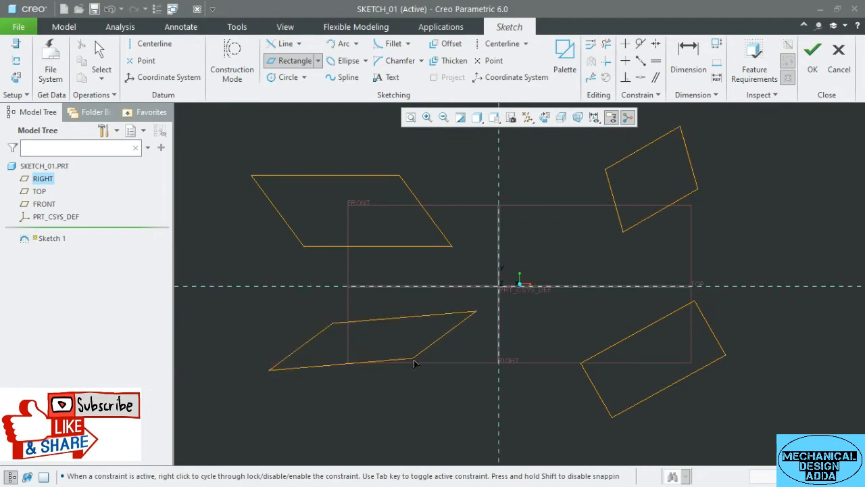
middle_click(370, 387)
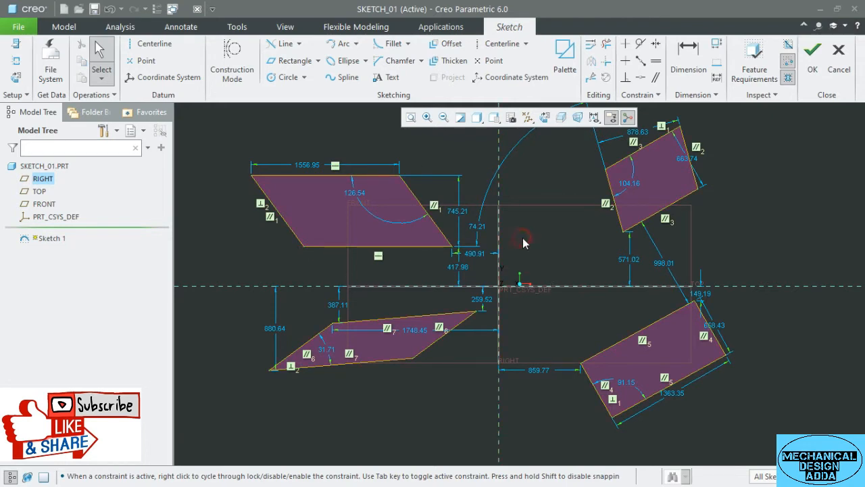
Step: Delete all four parallelograms from the sketch
key("Delete")
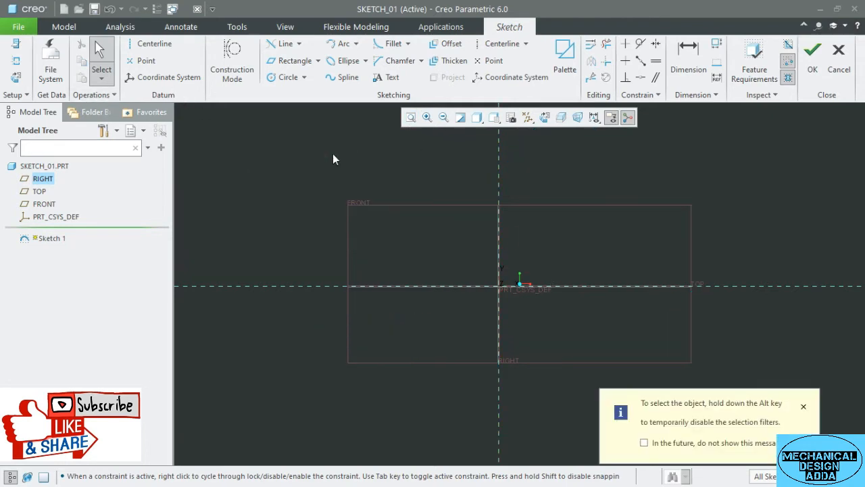
left_click(335, 157)
Step: Draw two center and point circles, a large one at the upper left of the origin and a smaller one at the upper right
left_click(305, 79)
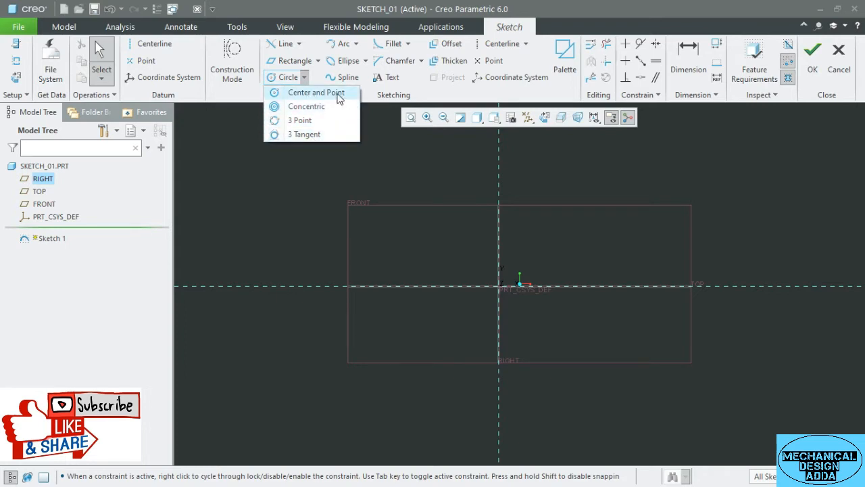
left_click(338, 94)
left_click(389, 241)
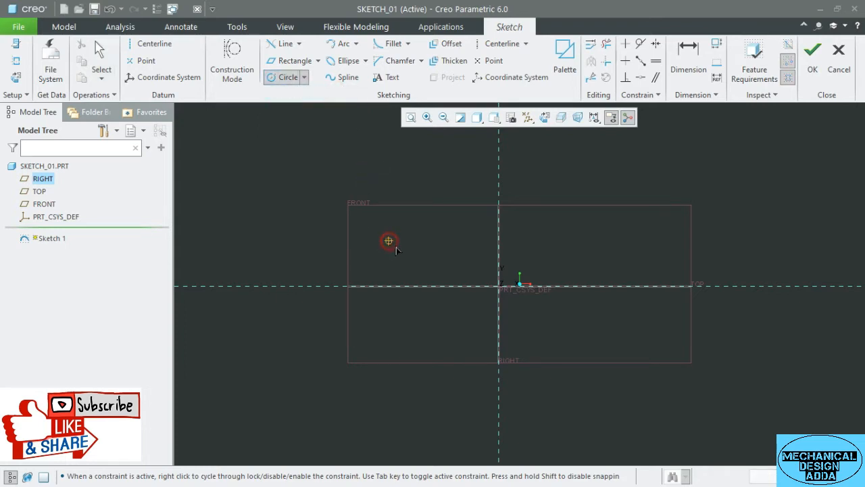
left_click(340, 171)
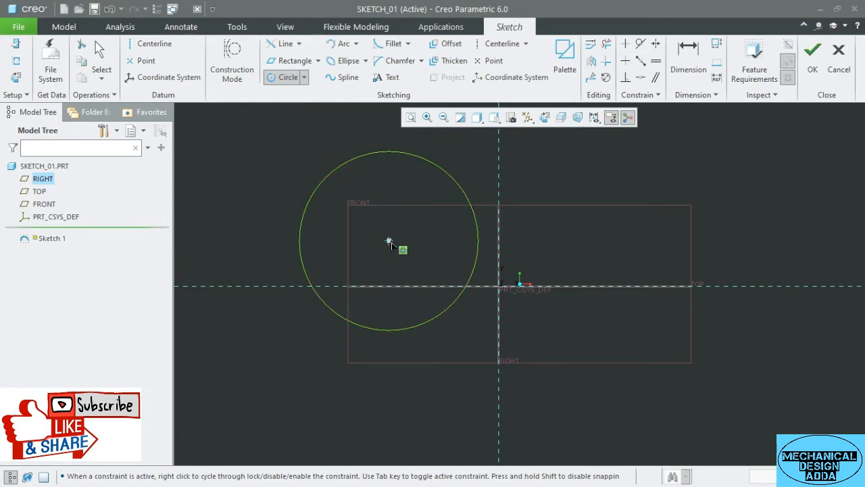
left_click(680, 220)
left_click(695, 169)
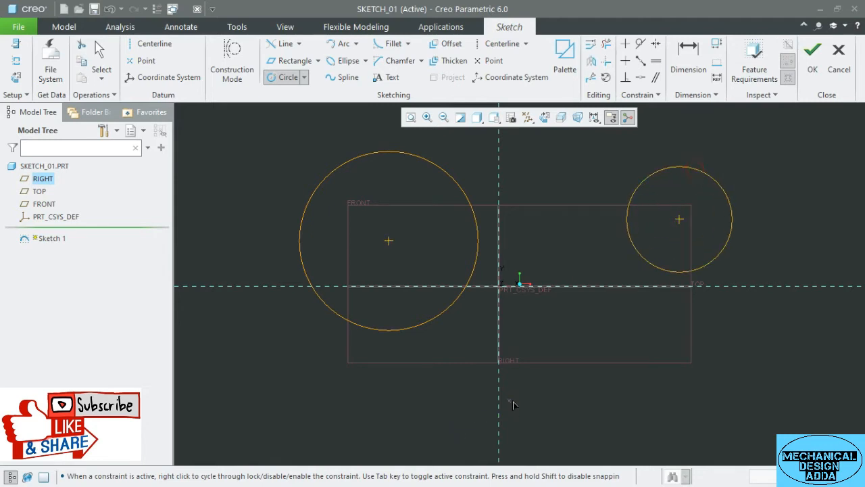
Step: Draw three center and point circles of increasing size around one shared center at the lower right of the origin
left_click(585, 383)
left_click(571, 356)
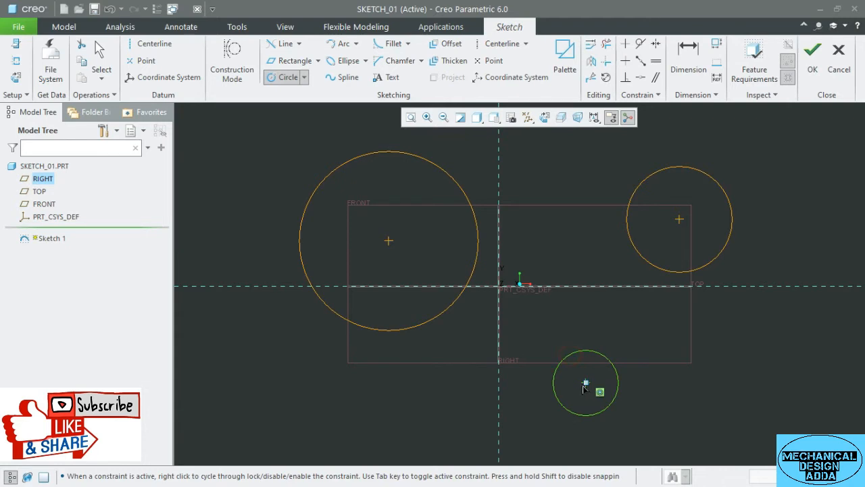
left_click(566, 332)
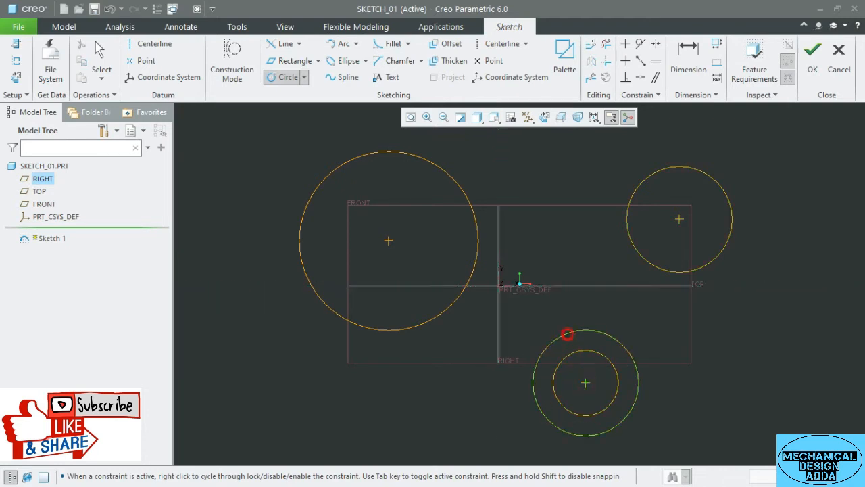
left_click(586, 383)
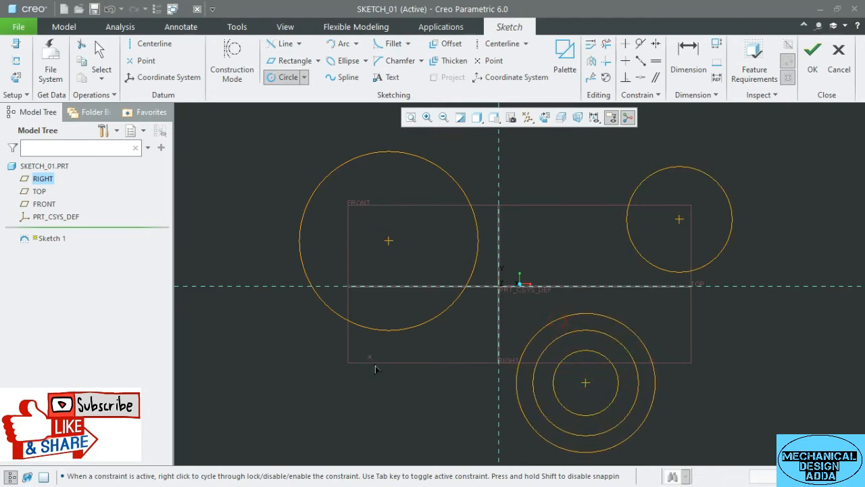
Step: Draw two small circles side by side at the lower left, the second centered directly below the large circle and level with the shared-center circles
left_click(309, 391)
left_click(347, 399)
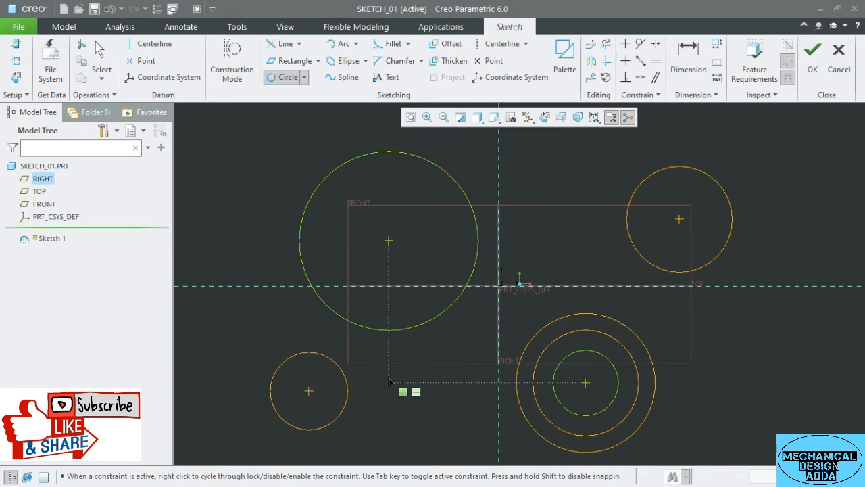
left_click(389, 382)
left_click(403, 418)
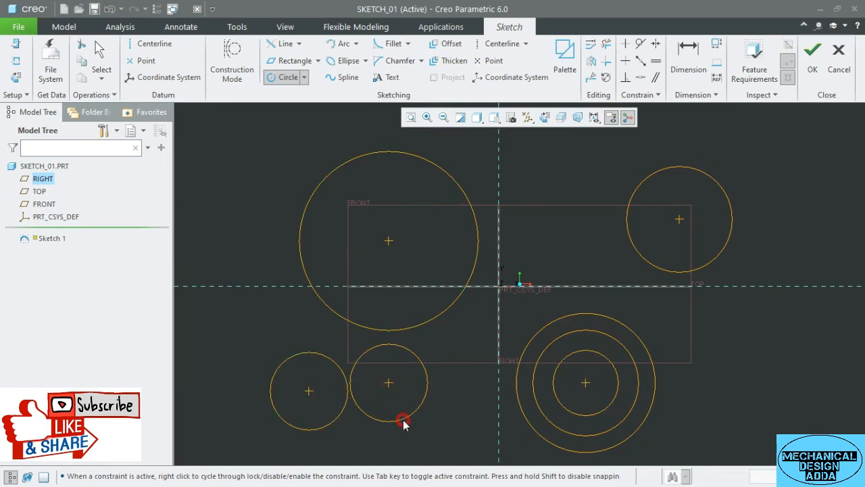
middle_click(449, 273)
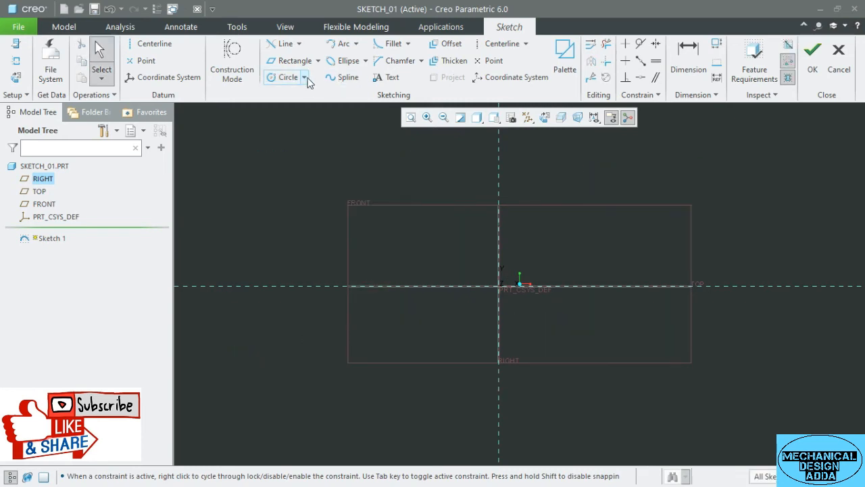
Step: Draw a center and point circle about 1094 in diameter at the upper left of the origin
left_click(305, 78)
left_click(299, 107)
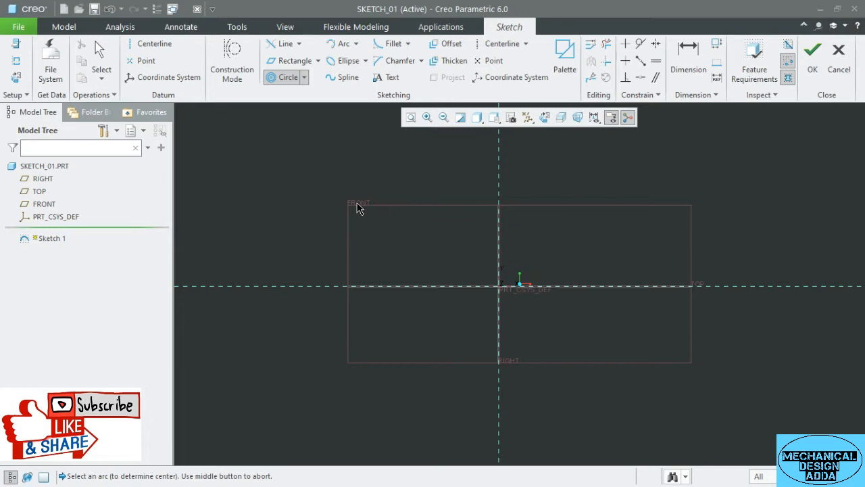
left_click(305, 77)
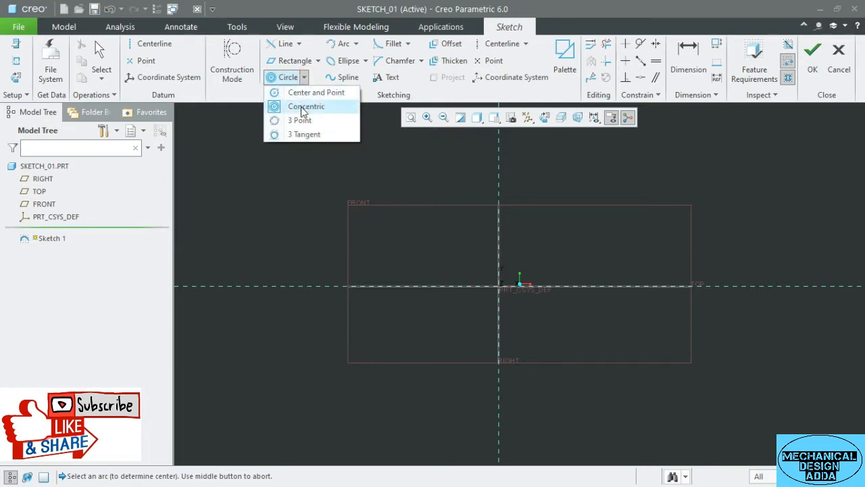
left_click(306, 92)
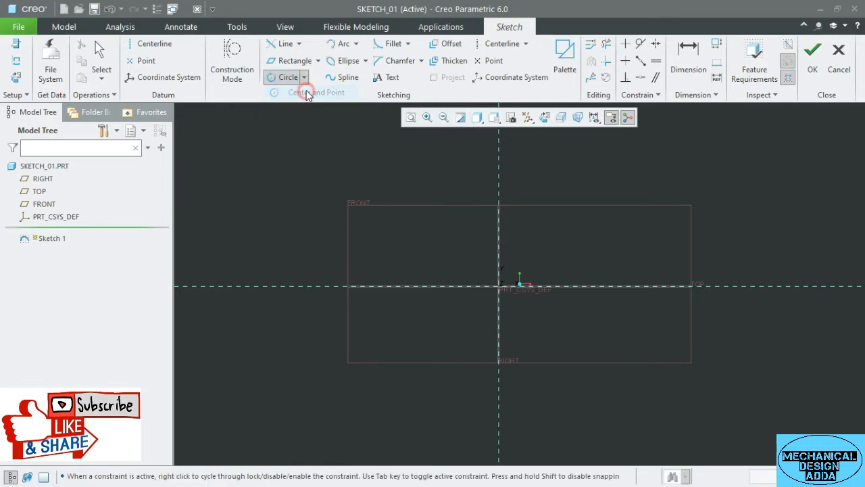
left_click(392, 228)
left_click(353, 195)
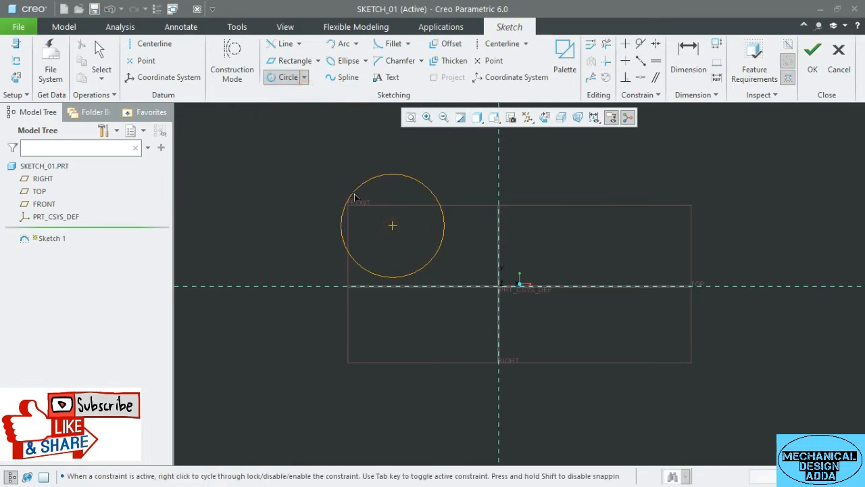
middle_click(389, 223)
left_click(395, 152)
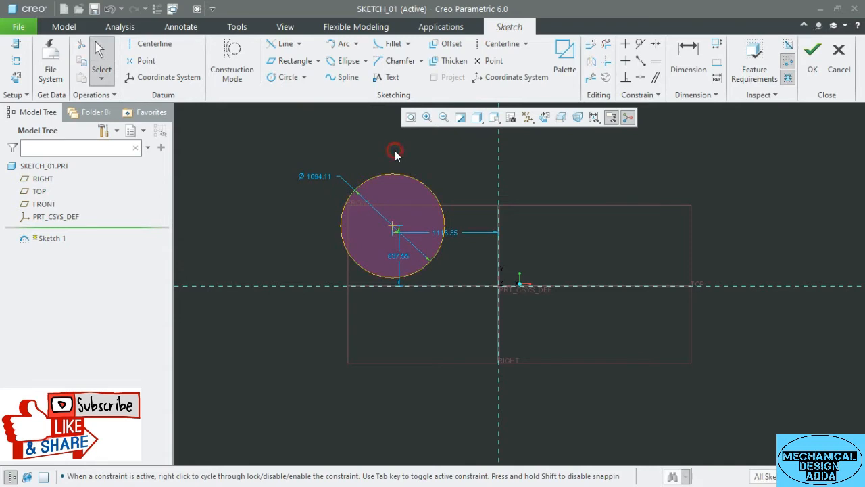
Step: Draw six ever larger concentric circles around the existing circle, the first three about 1470, 2099 and 2493 in diameter
left_click(304, 77)
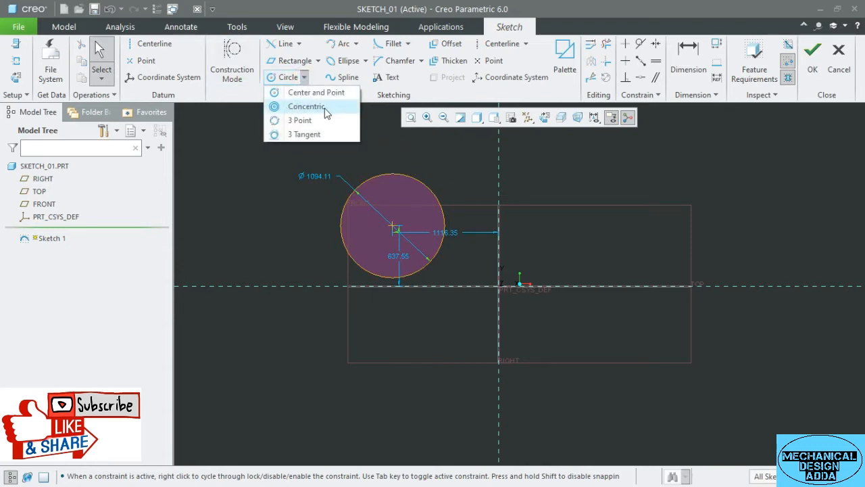
left_click(293, 110)
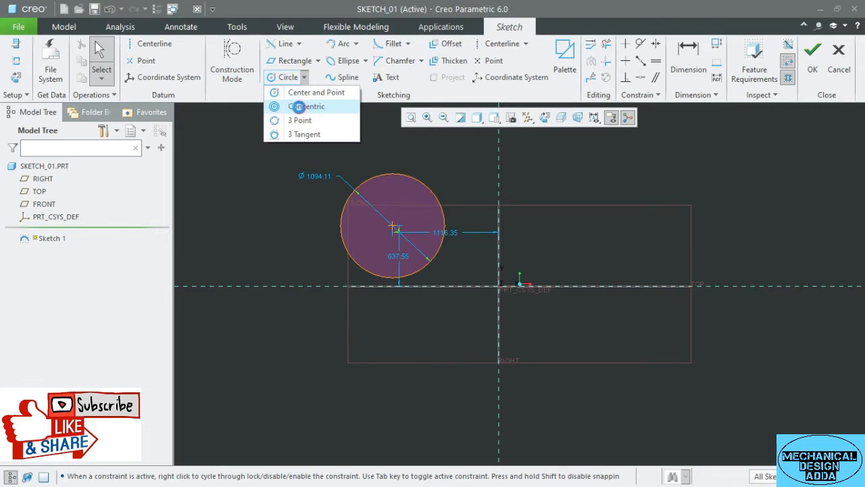
left_click(361, 183)
left_click(355, 169)
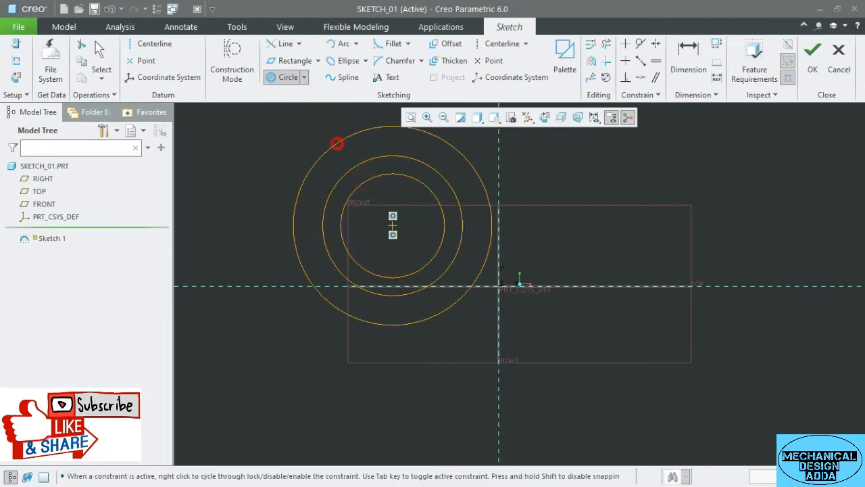
left_click(337, 144)
left_click(316, 136)
left_click(292, 132)
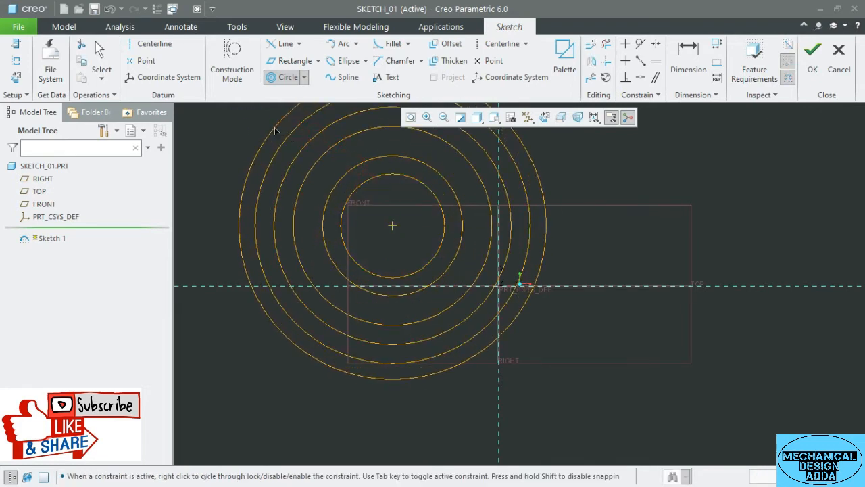
left_click(275, 130)
left_click(245, 122)
middle_click(402, 338)
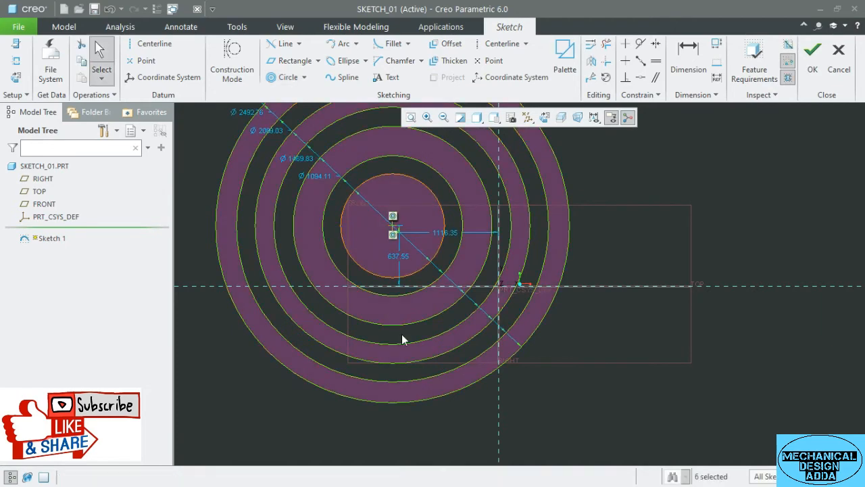
Step: Delete the six selected concentric circles and the innermost original circle, leaving the sketch empty
scroll(401, 334, "up", 4)
scroll(394, 234, "down", 4)
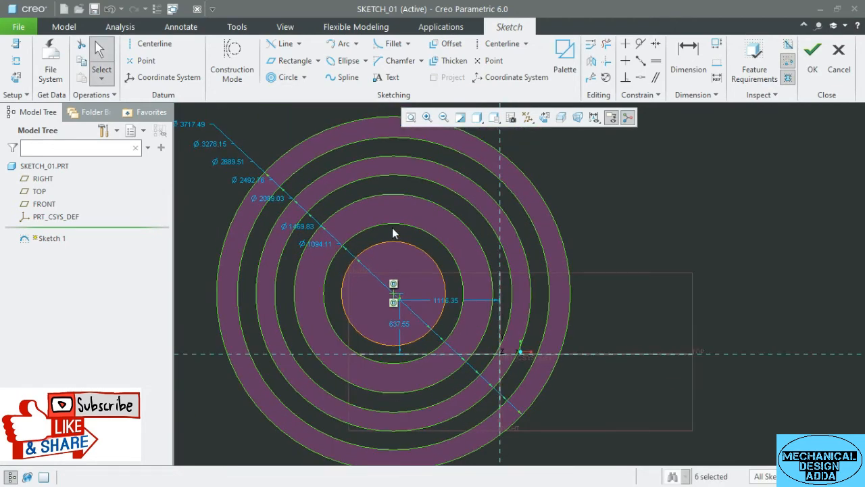
key("Delete")
left_click(395, 240)
key("Delete")
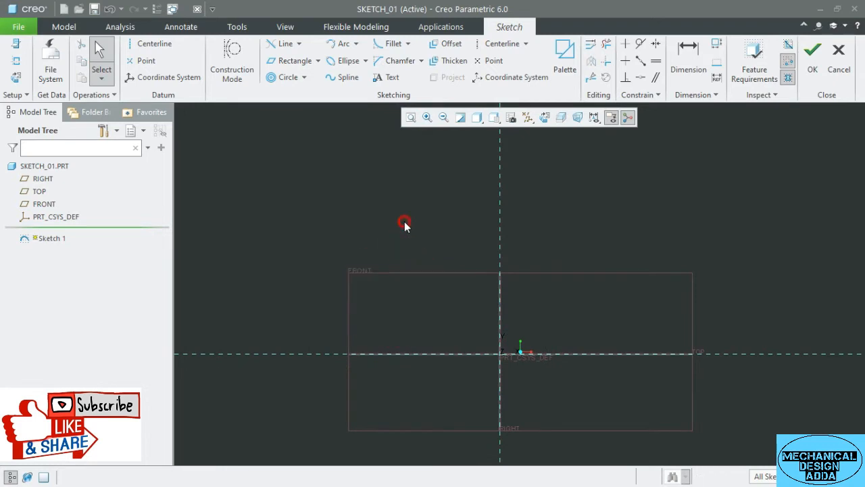
Step: Draw a 3 Point circle about 1200 in diameter at the upper left of the origin
left_click(304, 78)
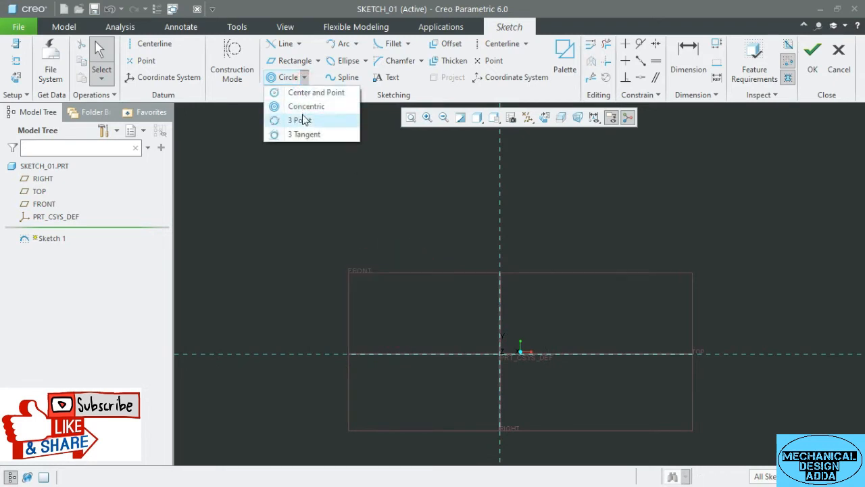
left_click(296, 122)
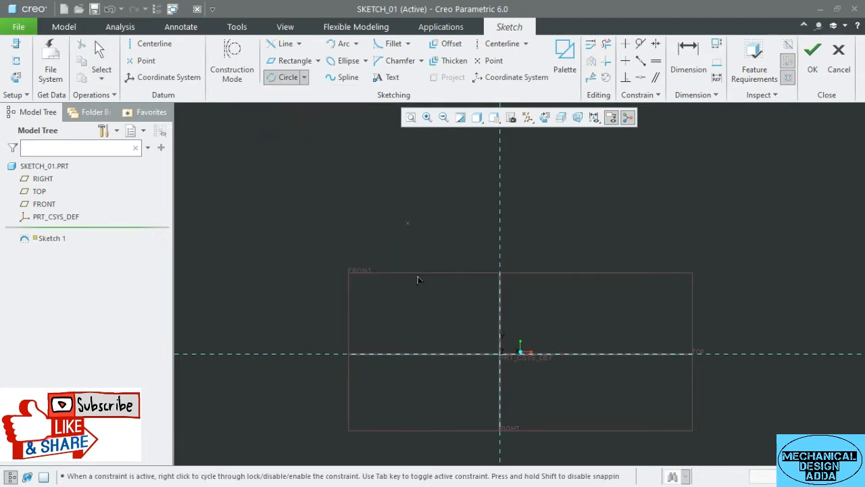
left_click(382, 290)
left_click(344, 194)
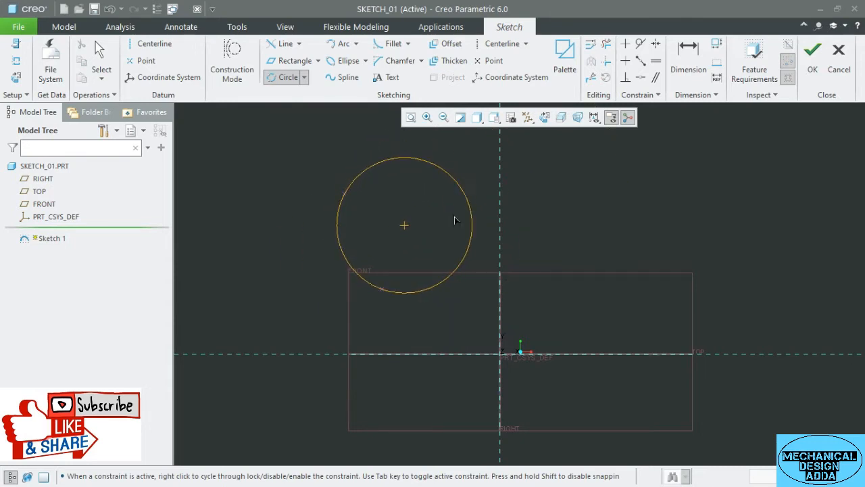
left_click(444, 220)
Step: Draw three smaller 3 Point circles at the upper right of the origin, about 733, 655 and 685 in diameter
left_click(648, 233)
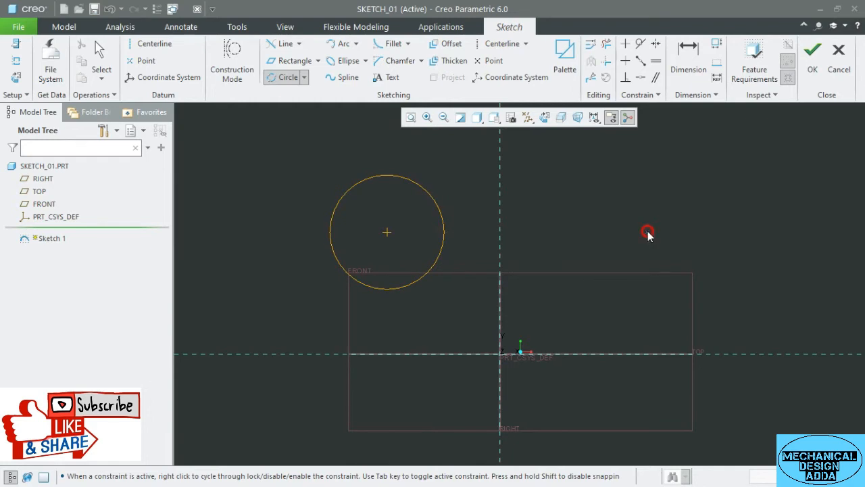
left_click(691, 179)
left_click(708, 208)
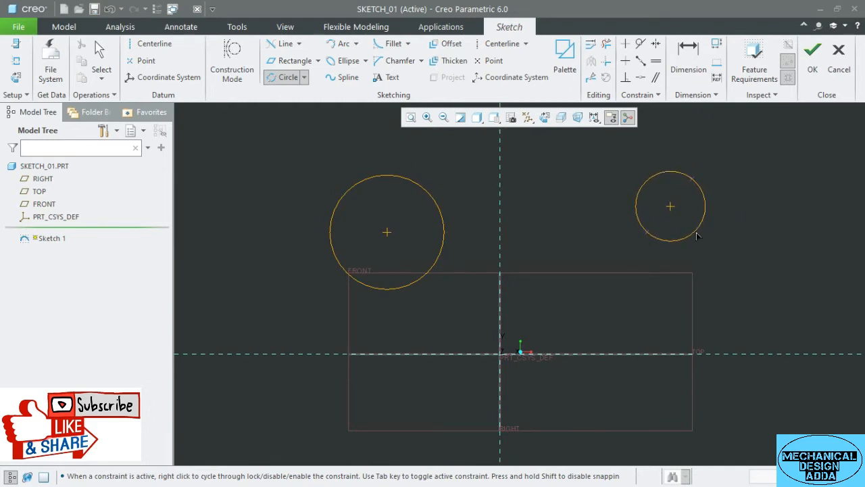
left_click(558, 279)
left_click(558, 326)
left_click(611, 301)
left_click(534, 162)
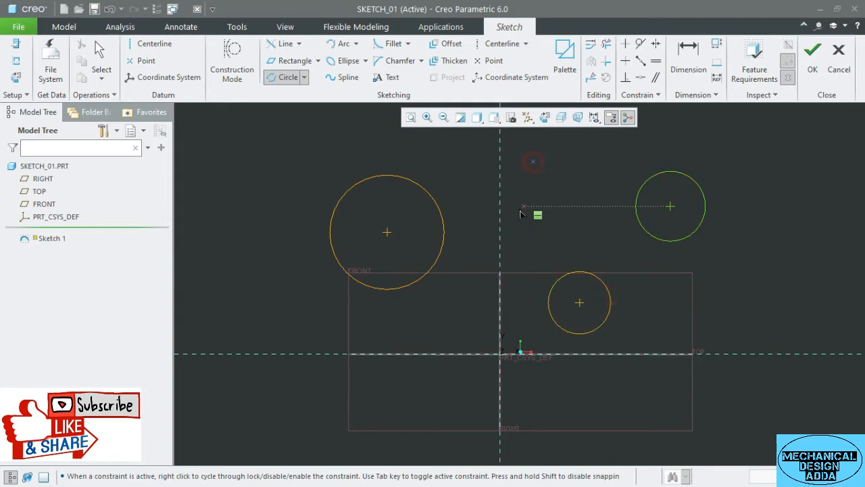
left_click(513, 223)
left_click(563, 205)
middle_click(576, 251)
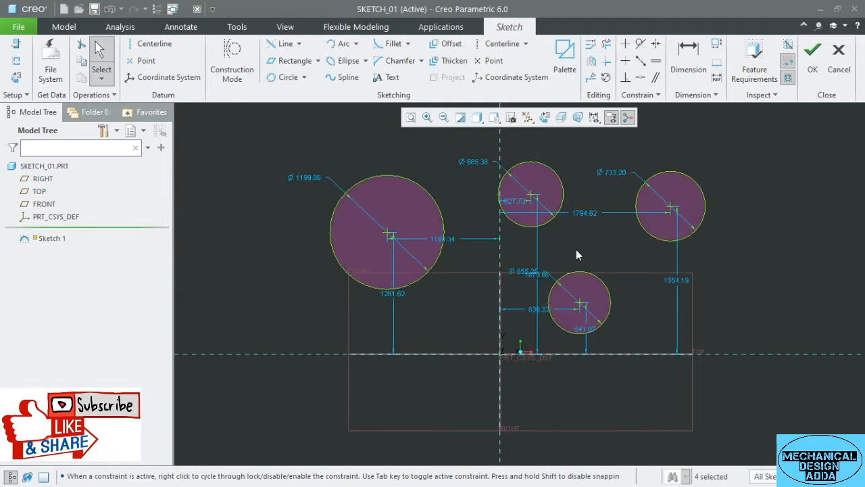
Step: Remove all four 3 Point circles from the sketch
key("ctrl+z")
left_click(384, 162)
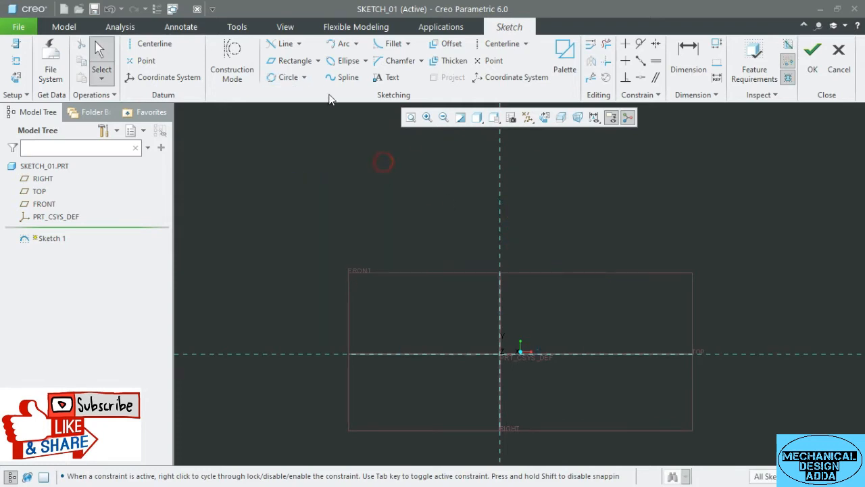
left_click(304, 77)
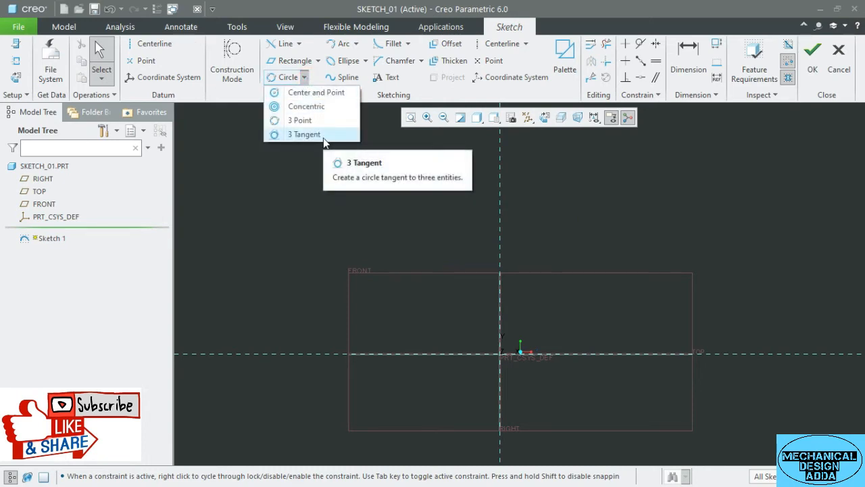
left_click(307, 175)
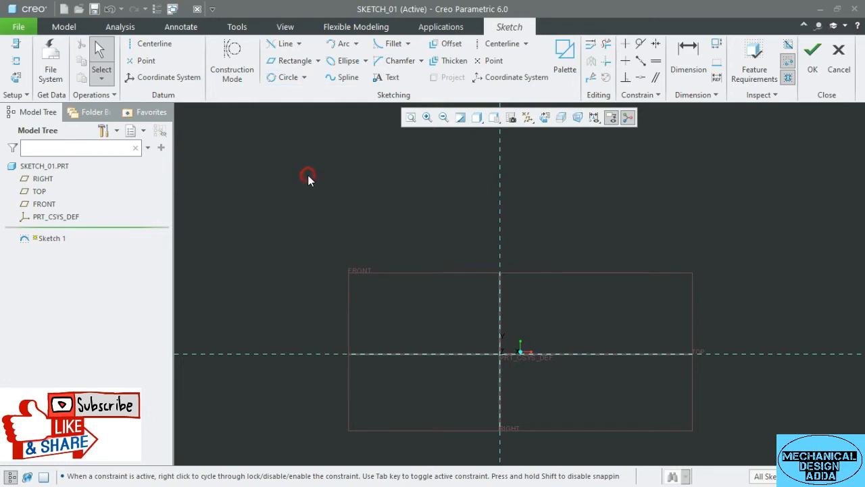
Step: Draw a closed triangle with a line chain at the upper left of the origin, its apex about 1962 above the horizontal reference
left_click(299, 44)
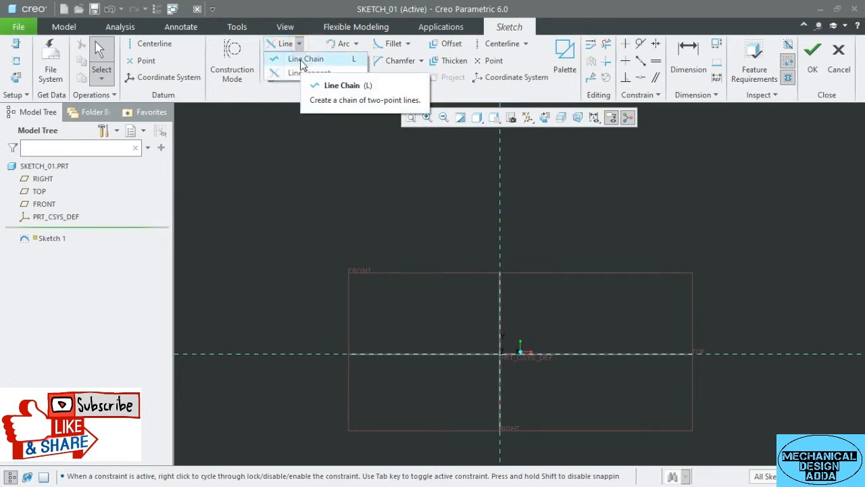
left_click(294, 59)
left_click(292, 241)
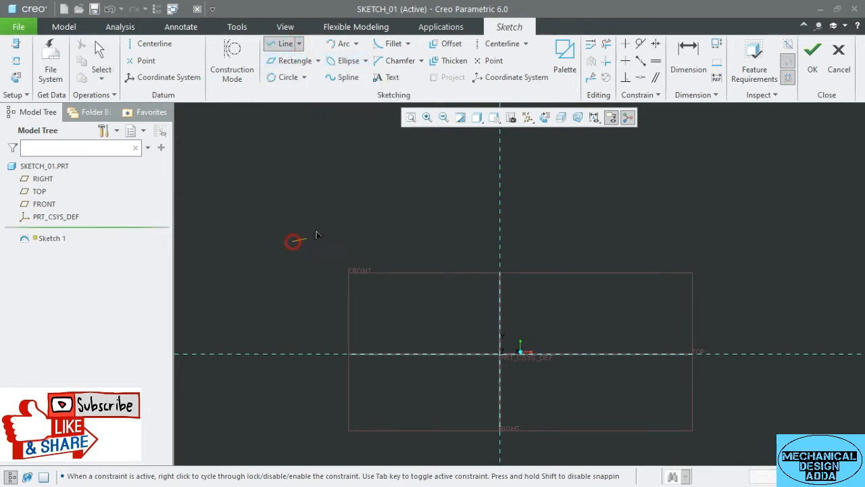
left_click(400, 168)
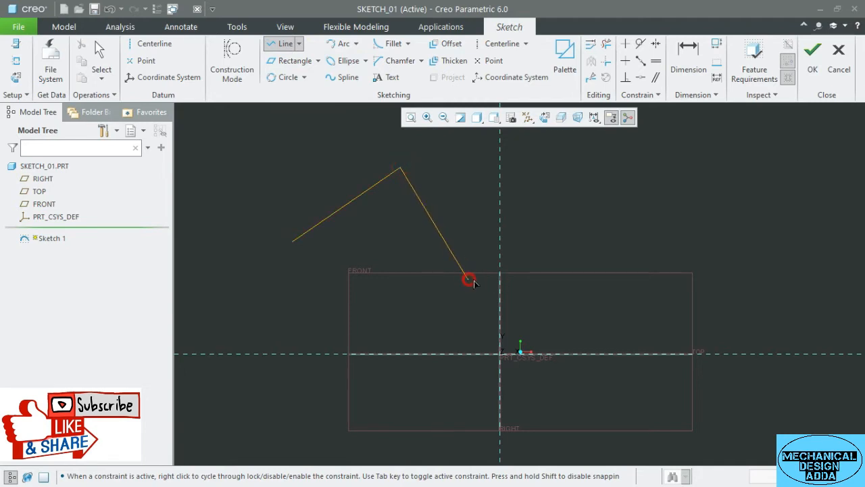
left_click(293, 242)
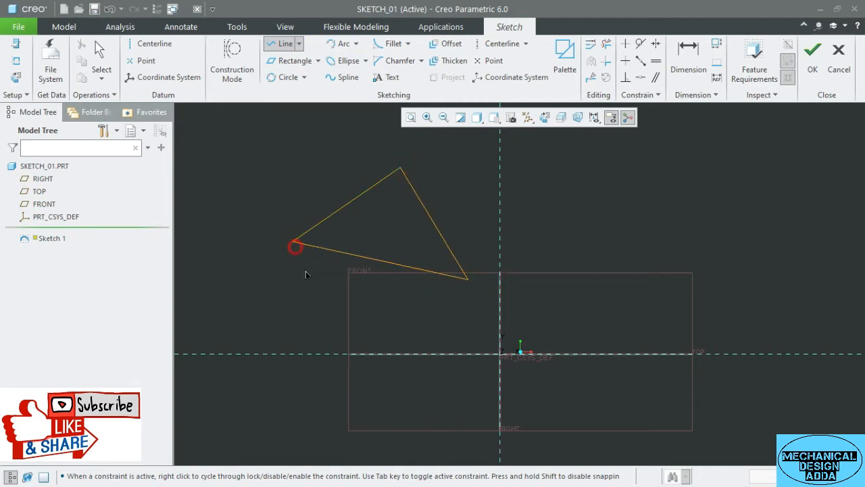
middle_click(317, 305)
left_click(309, 183)
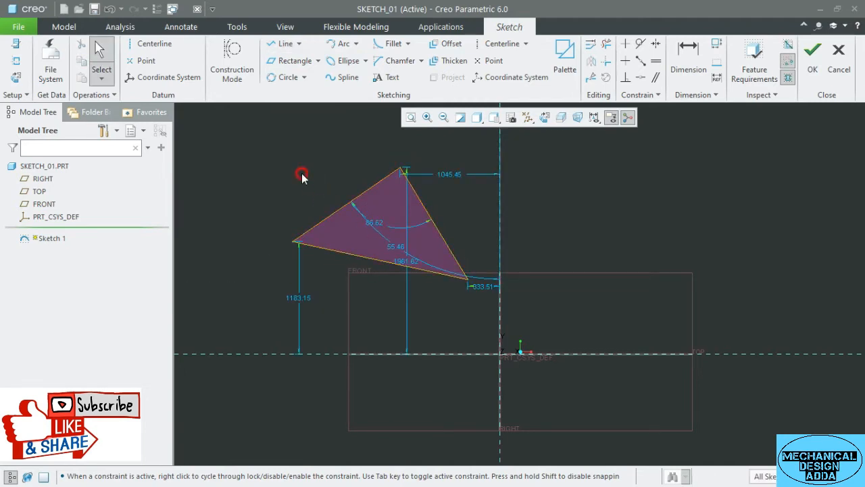
left_click(324, 169)
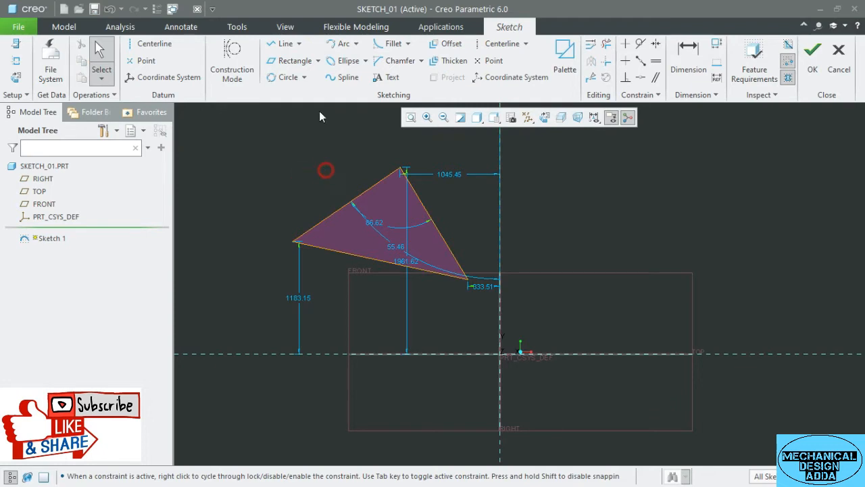
Step: Draw a 3 Tangent circle inside the triangle, touching all three of its sides
left_click(305, 79)
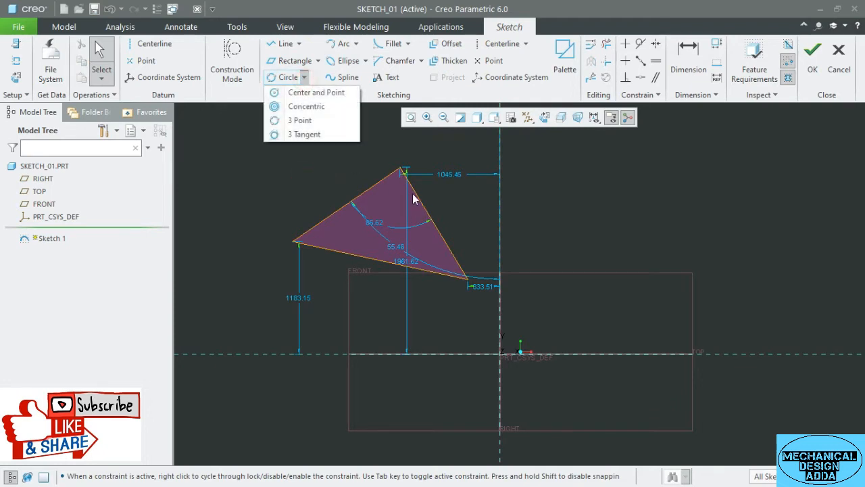
left_click(301, 135)
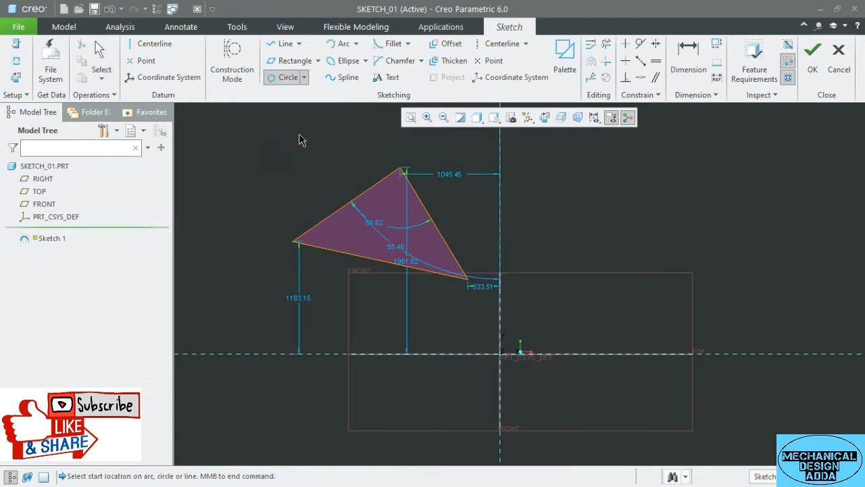
left_click(352, 203)
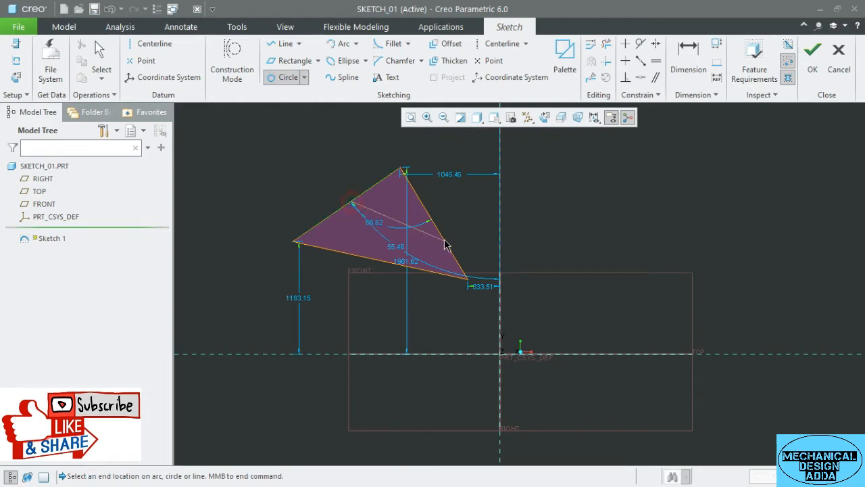
left_click(382, 264)
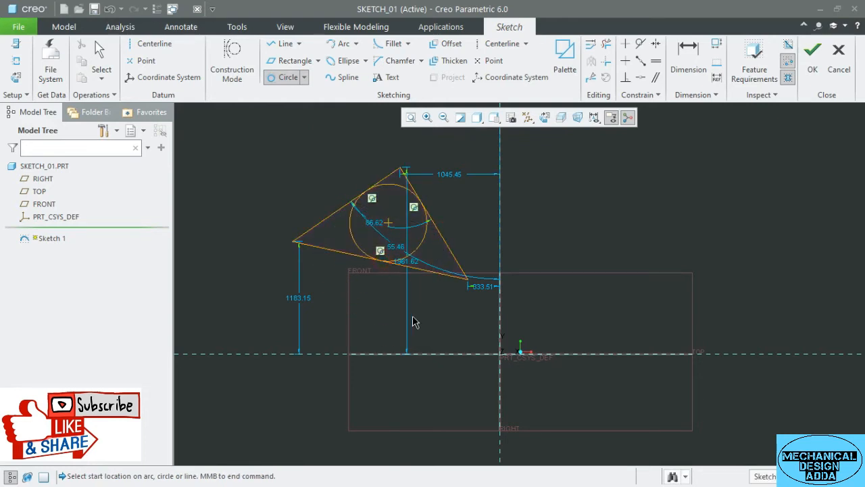
middle_click(409, 320)
scroll(405, 320, "down", 1)
scroll(398, 238, "up", 3)
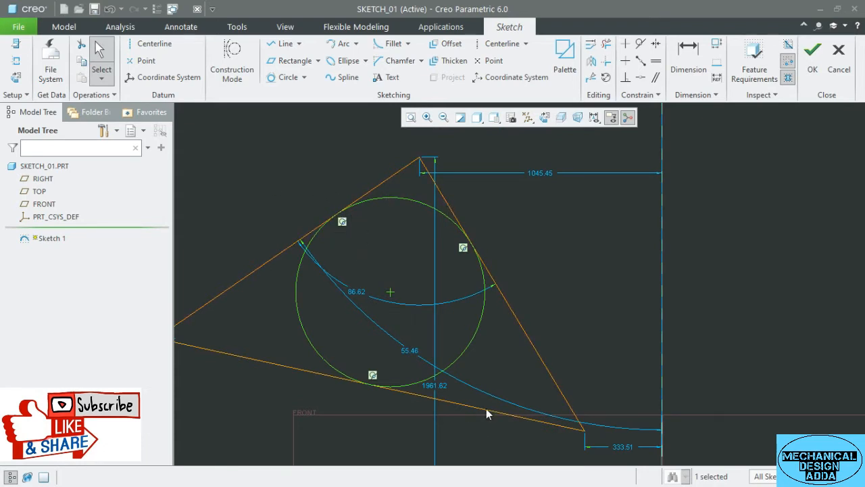
left_click(485, 363)
scroll(376, 230, "down", 3)
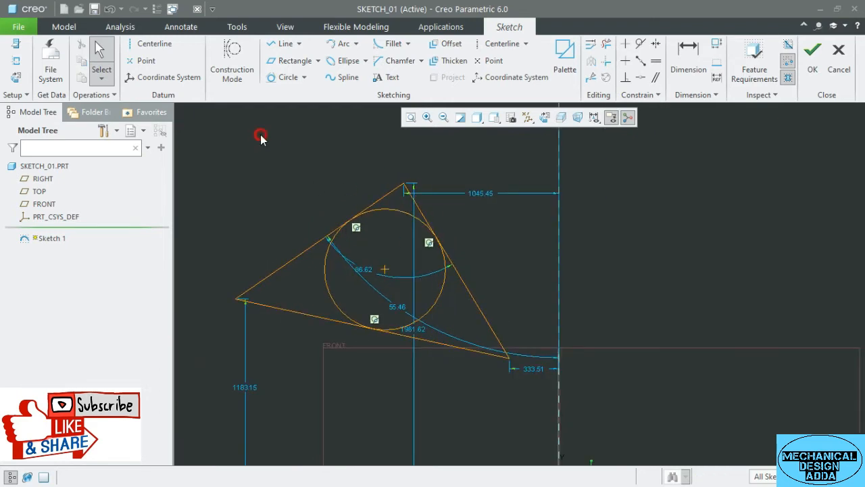
Step: Draw a corner rectangle about 1601 by 1082 at the upper right of the origin
scroll(260, 135, "down", 3)
scroll(400, 191, "up", 3)
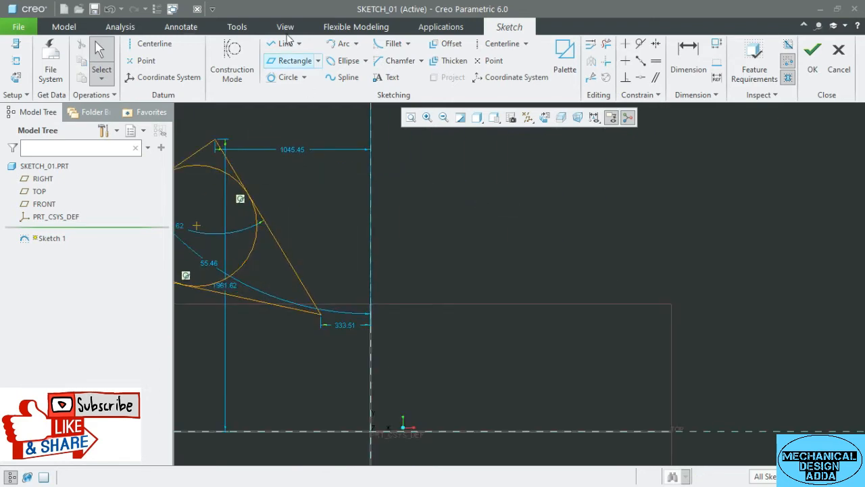
left_click(319, 61)
left_click(307, 77)
left_click(469, 177)
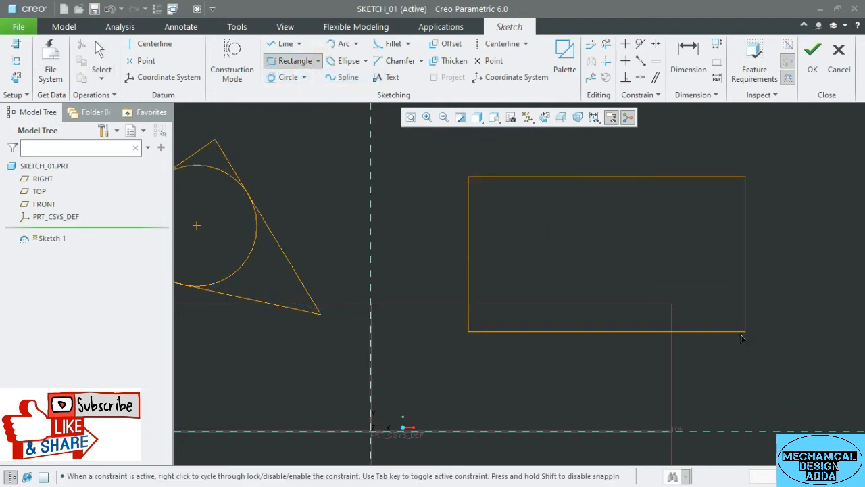
left_click(707, 338)
middle_click(770, 264)
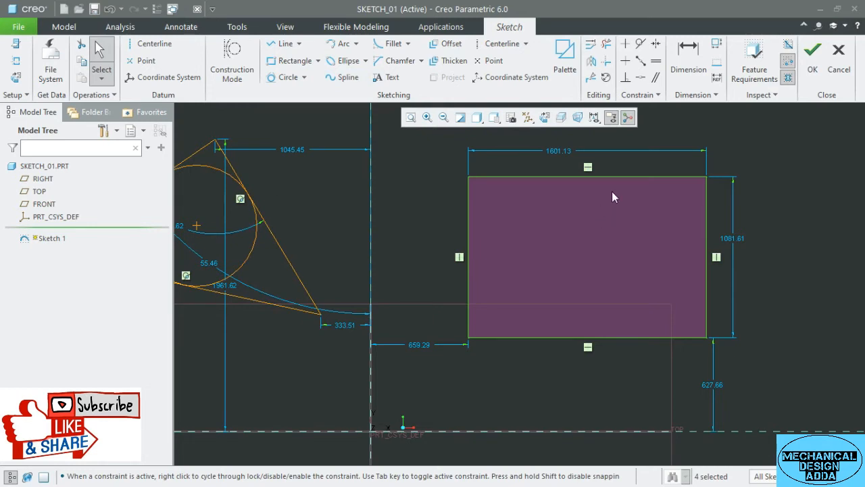
Step: Draw a 3 Tangent circle inside the rectangle, tangent to its upper, right and lower sides
left_click(625, 177)
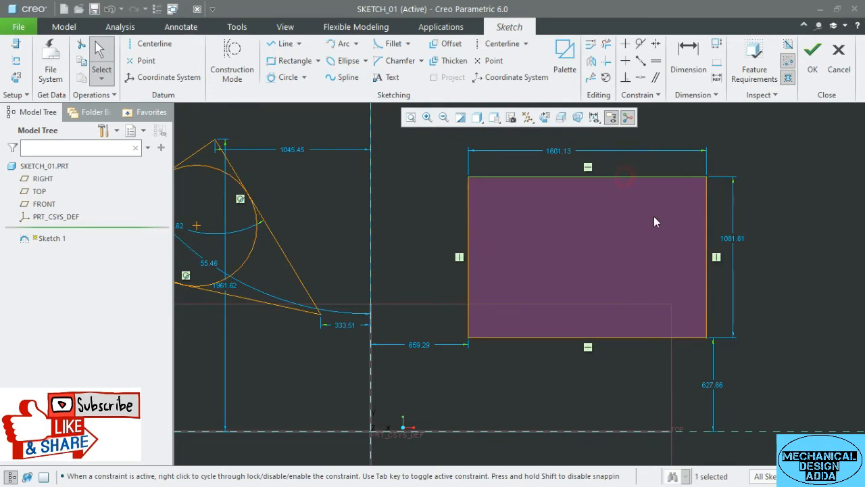
left_click(705, 222)
left_click(655, 338)
left_click(859, 296)
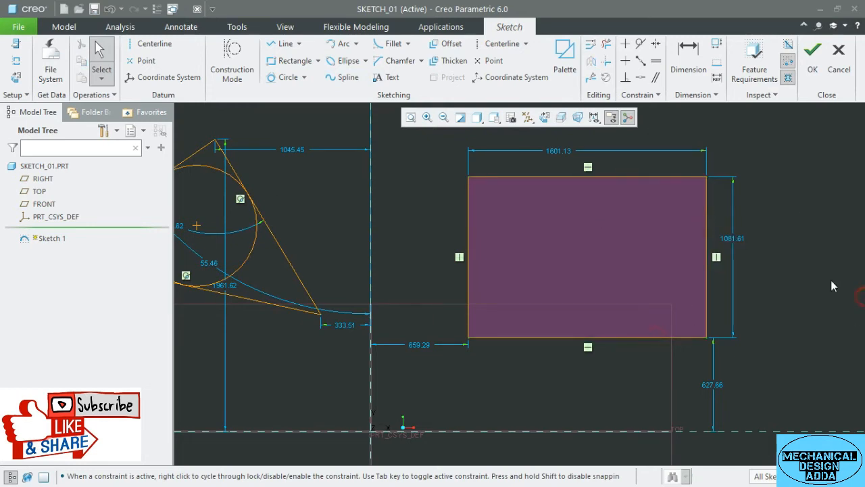
left_click(280, 78)
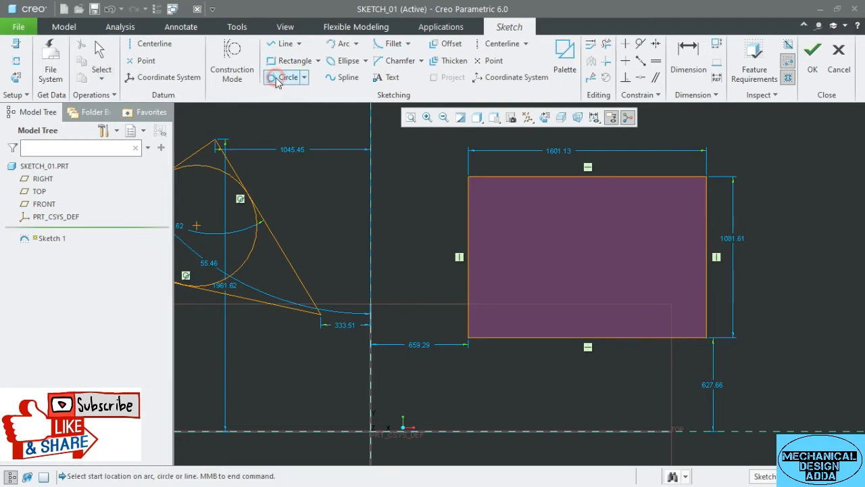
left_click(618, 177)
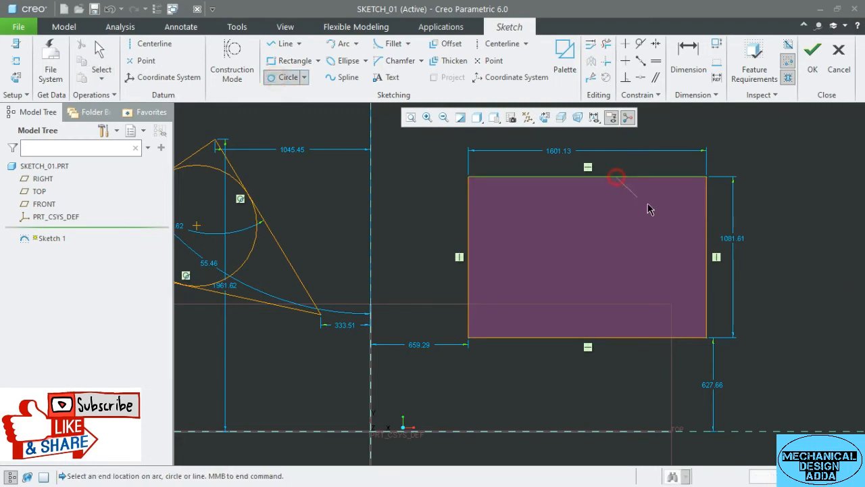
left_click(706, 252)
left_click(631, 337)
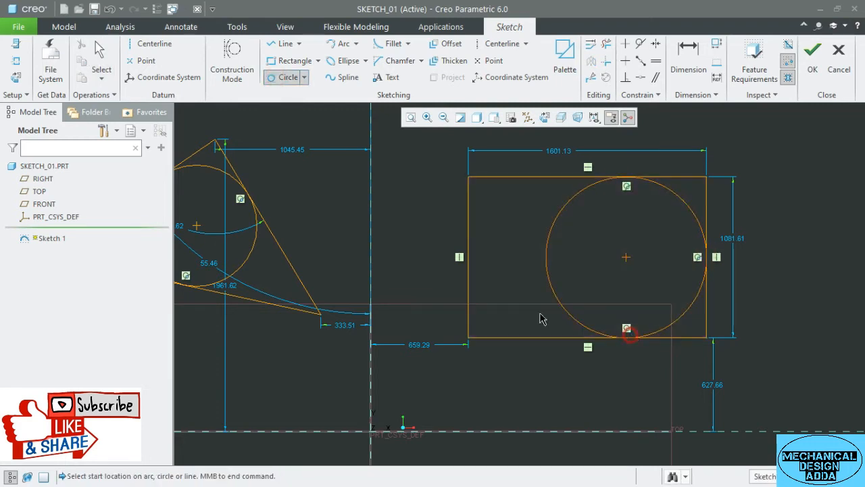
middle_click(450, 239)
scroll(434, 226, "up", 2)
scroll(657, 250, "down", 3)
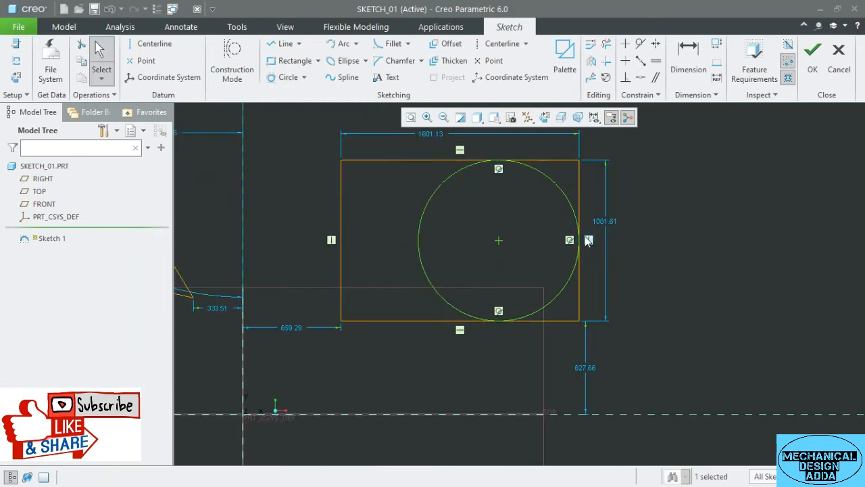
left_click(763, 223)
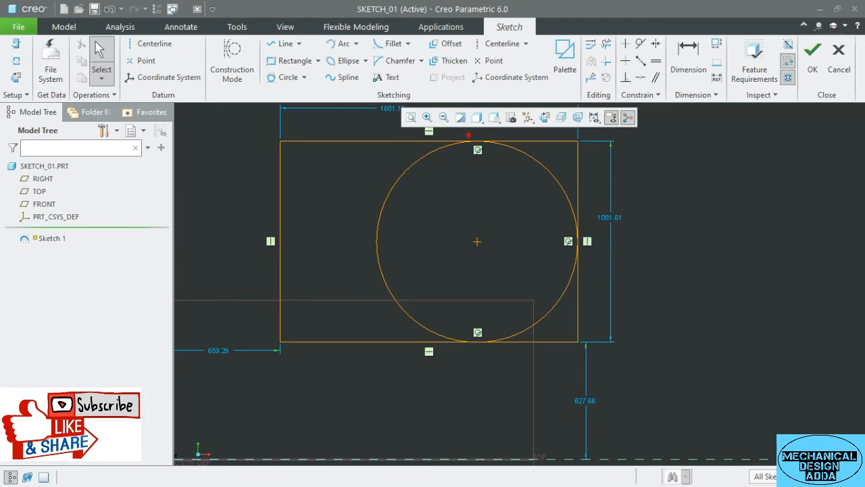
mouse_move(469, 135)
left_mouse_down()
mouse_move(502, 161)
mouse_move(480, 166)
mouse_move(464, 152)
left_mouse_up()
left_click_drag(557, 231, 601, 255)
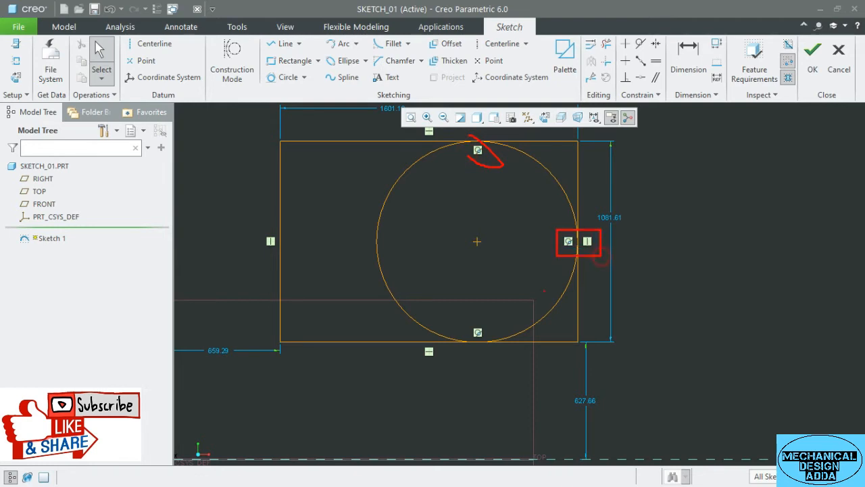
left_click_drag(458, 321, 505, 356)
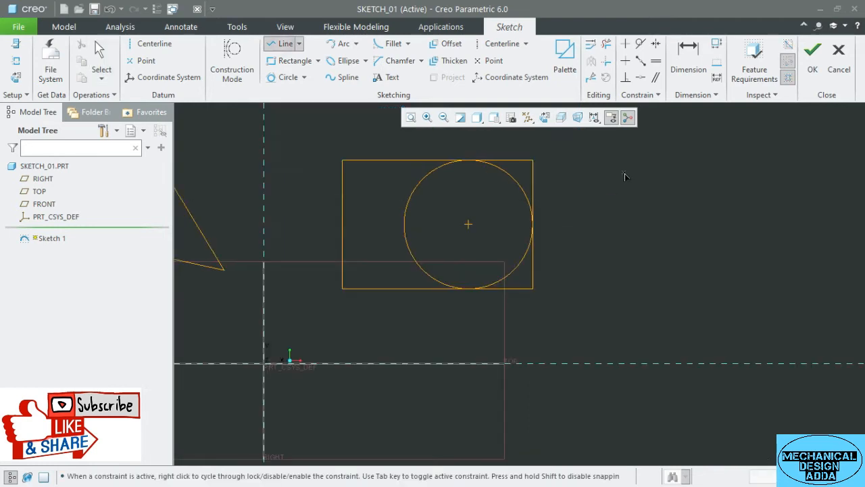
Step: Draw a closed five-sided line chain beside the rectangle, its lowest vertex about 221 and its outermost vertex about 1131 above the horizontal reference
left_click(623, 171)
left_click(762, 229)
left_click(656, 339)
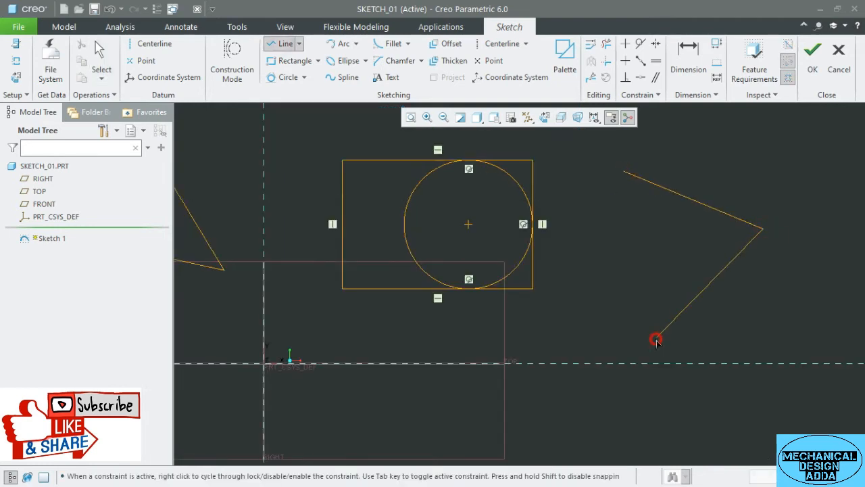
left_click(584, 257)
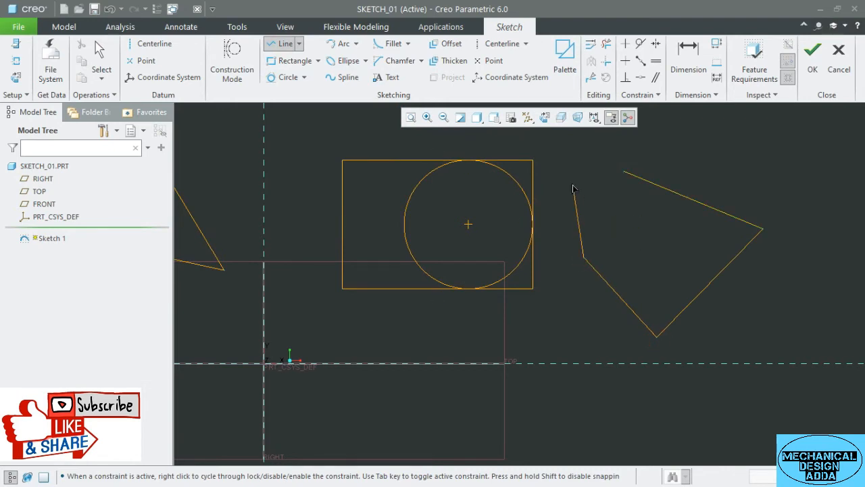
left_click(572, 183)
left_click(623, 171)
middle_click(711, 178)
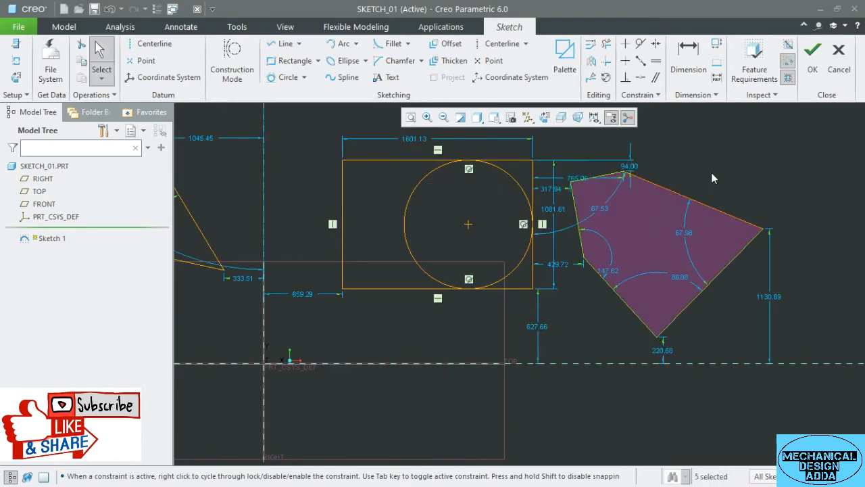
Step: Draw a 3 Tangent circle inside the five-sided shape, tangent to its upper-right, lower-right and lower-left sides
scroll(728, 174, "up", 2)
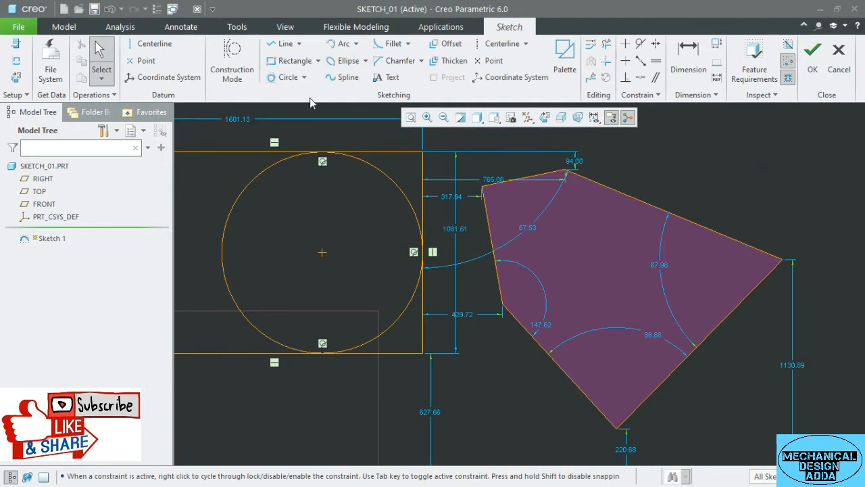
left_click(287, 77)
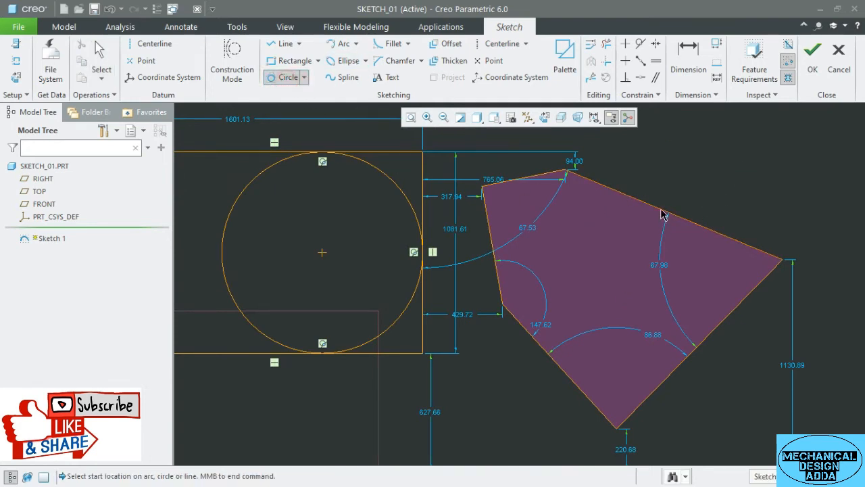
left_click(659, 209)
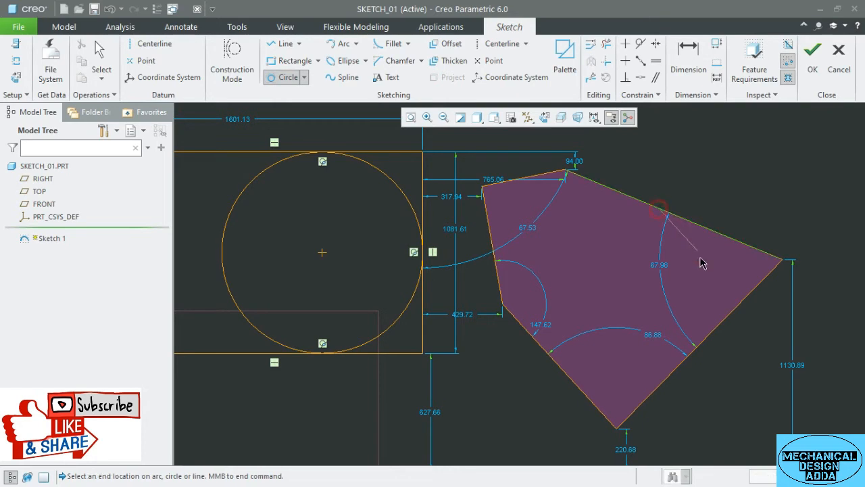
left_click(708, 340)
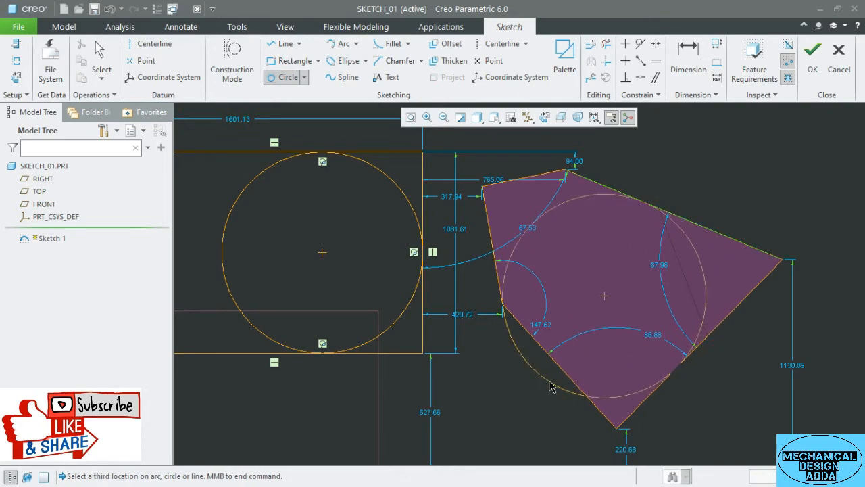
left_click(572, 372)
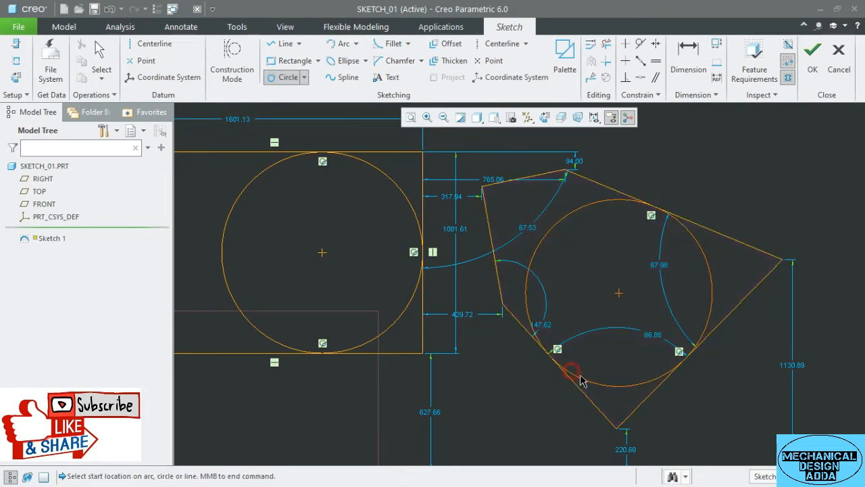
middle_click(775, 151)
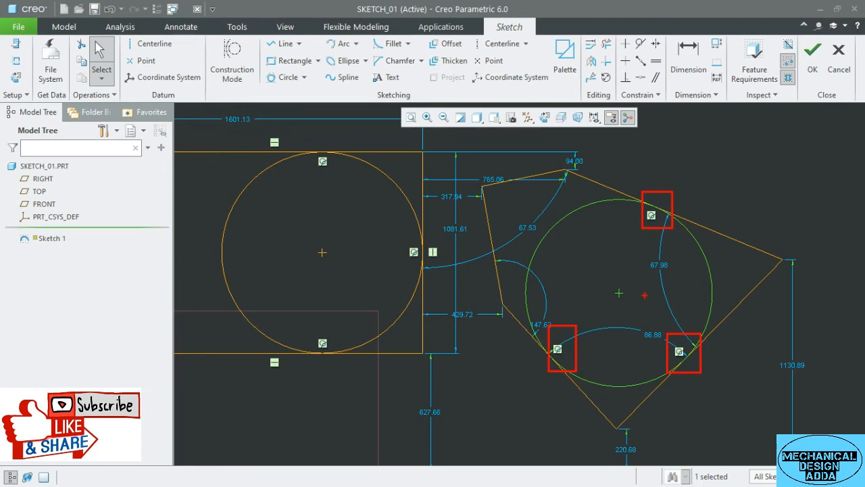
left_click(681, 181)
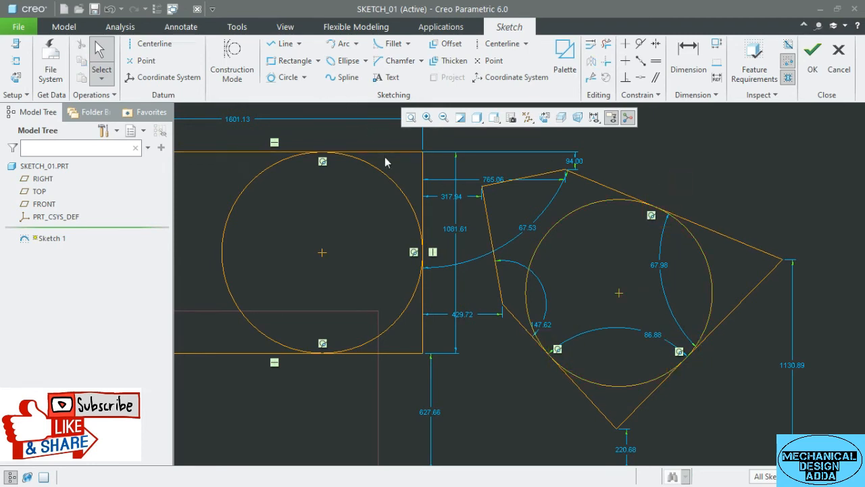
Step: Refit the view and delete all geometry in the sketch
left_click(411, 117)
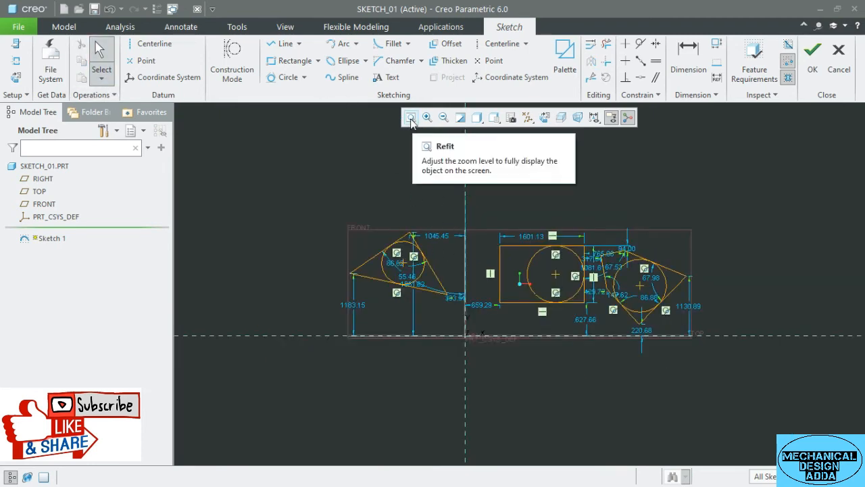
left_click(101, 78)
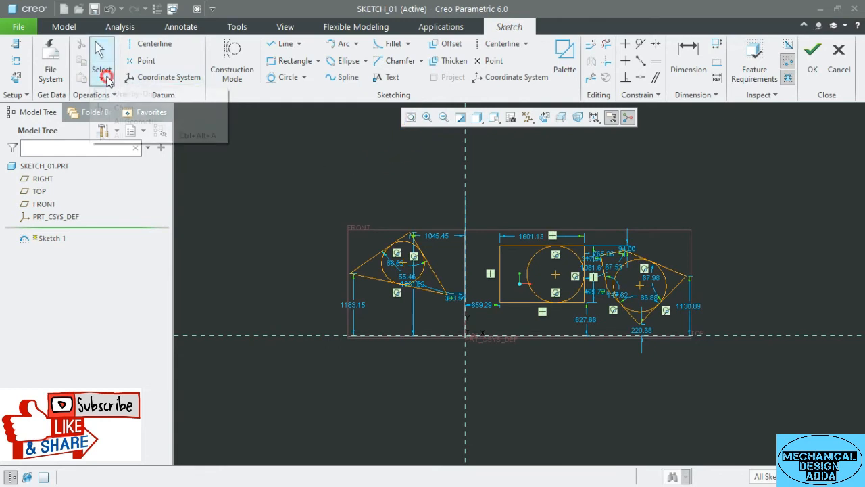
left_click(133, 121)
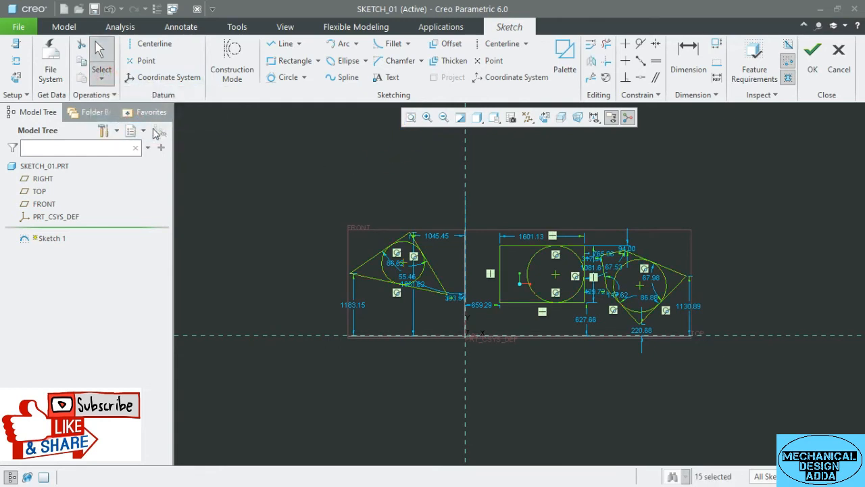
key("Delete")
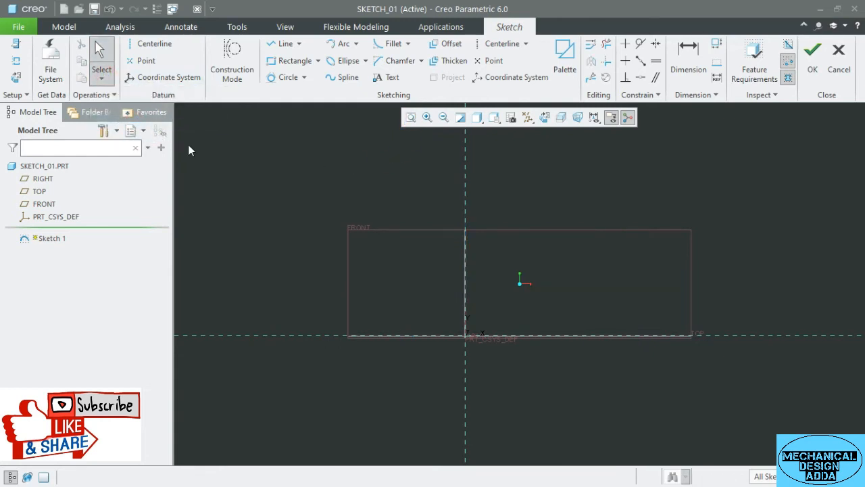
Step: Draw a 3-Point / Tangent End arc above and to the left of the origin, bulging toward the upper left
left_click(356, 44)
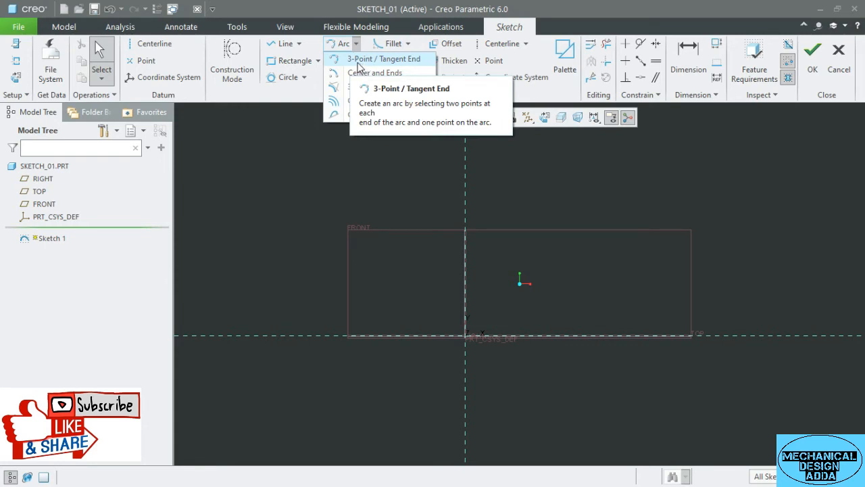
left_click(360, 61)
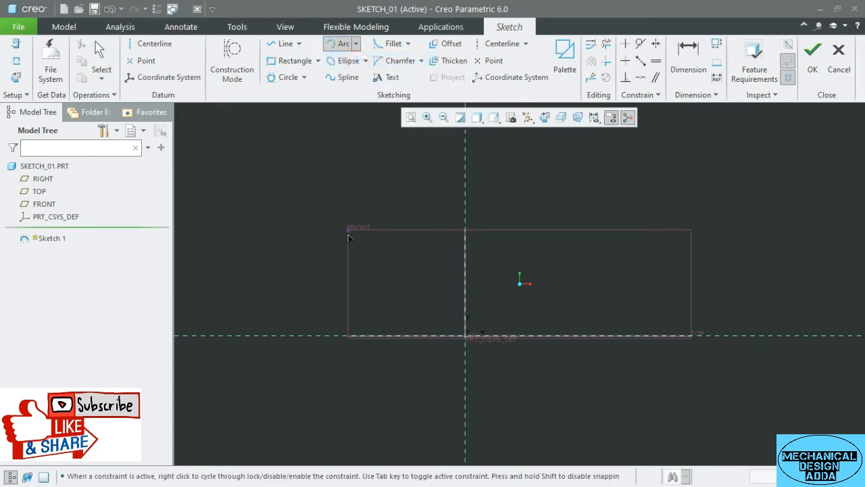
left_click(285, 252)
left_click(392, 165)
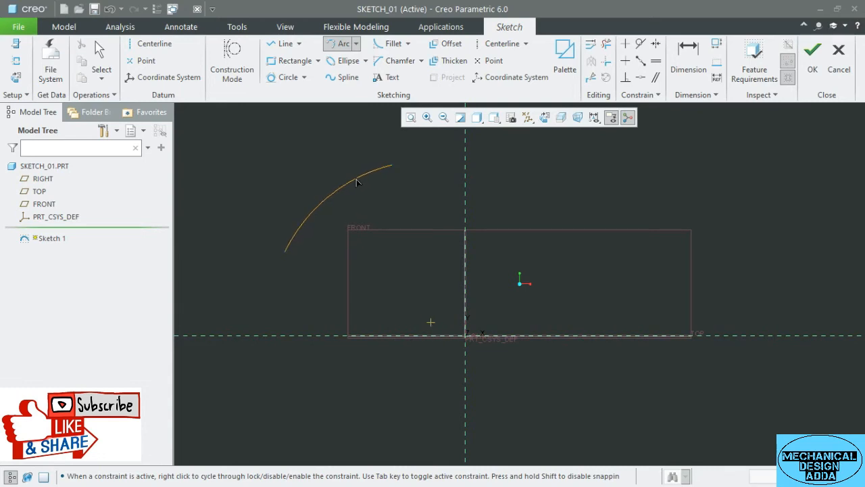
left_click(299, 176)
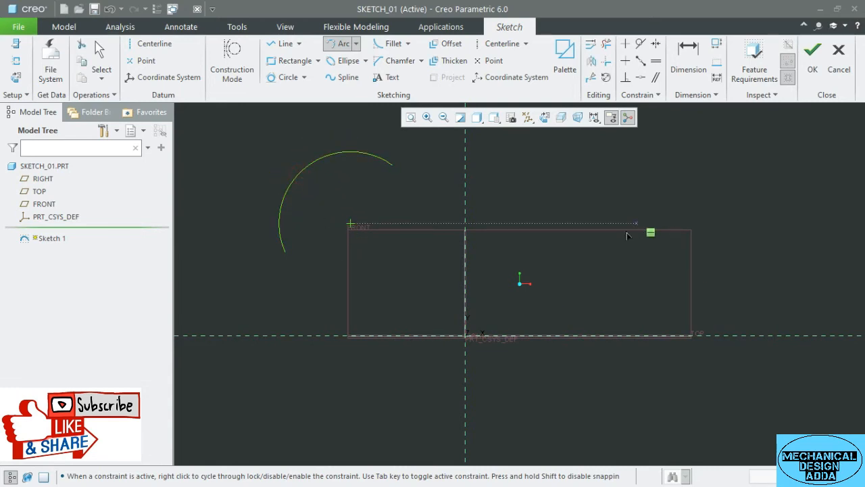
Step: Draw two more 3-Point / Tangent End arcs, one at the upper right and one at the lower left of the origin
left_click(735, 169)
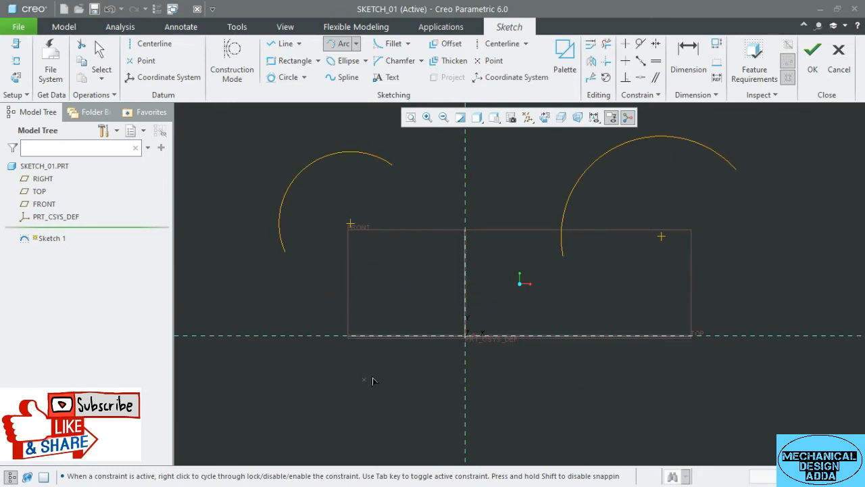
left_click(277, 425)
left_click(421, 367)
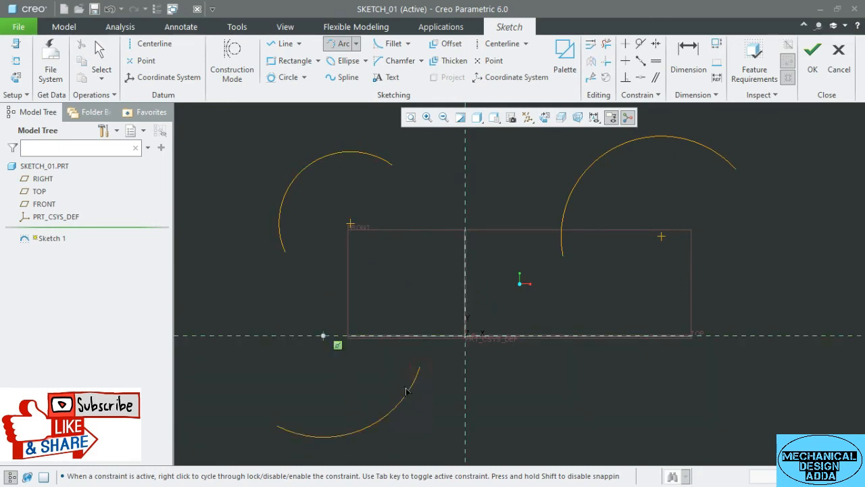
left_click(338, 365)
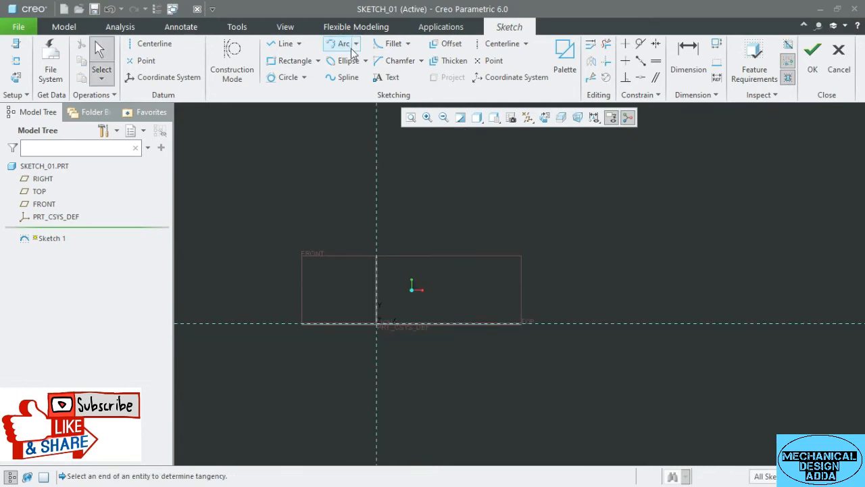
Step: Draw a Center and Ends arc centred on the origin, sweeping over the top and ending on the horizontal reference at the right
left_click(356, 43)
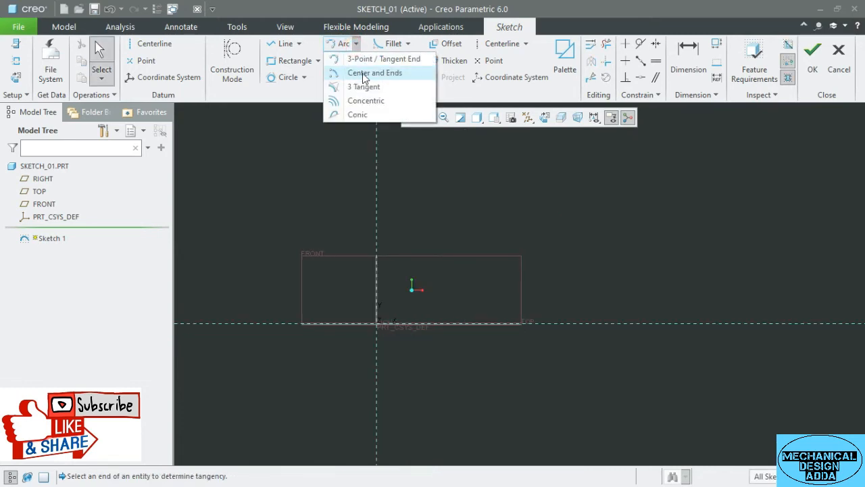
left_click(368, 73)
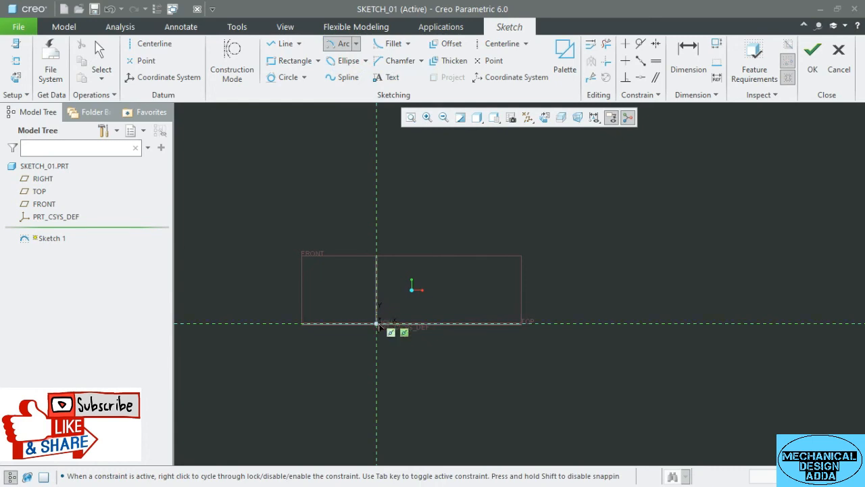
left_click(377, 323)
left_click(257, 283)
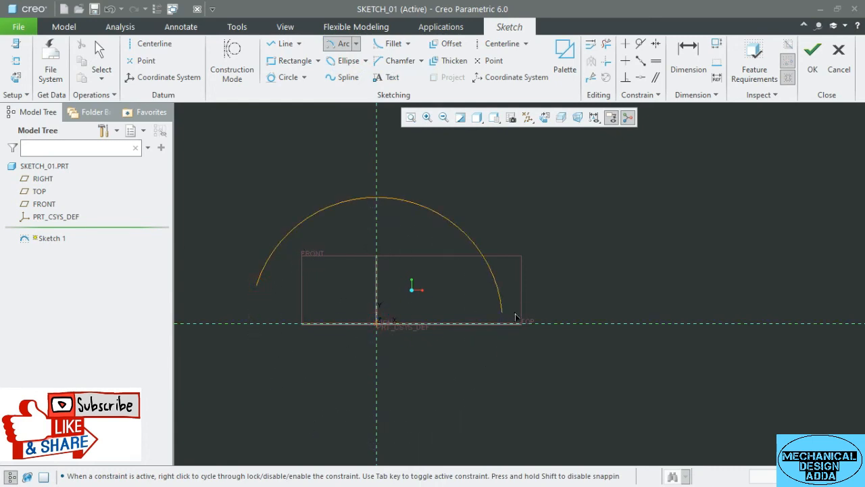
left_click(513, 327)
Step: Draw two more Center and Ends arcs with free centres, one at the upper right and one at the lower right of the origin
left_click(641, 261)
left_click(562, 240)
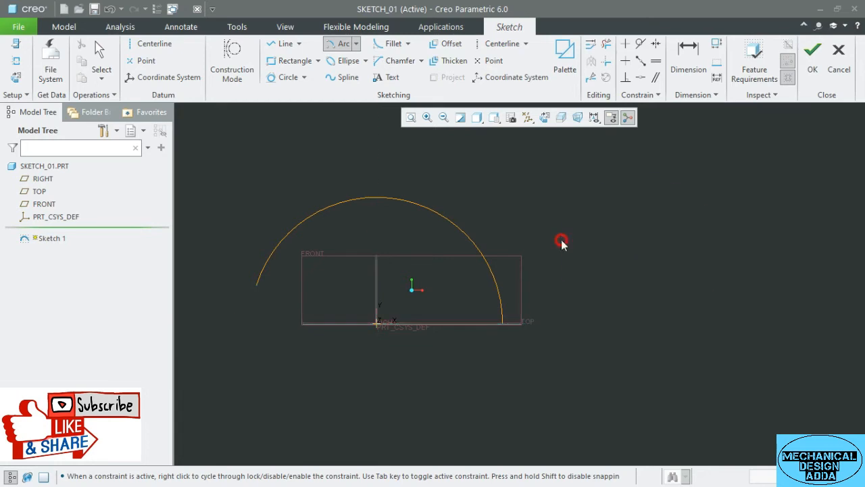
left_click(738, 236)
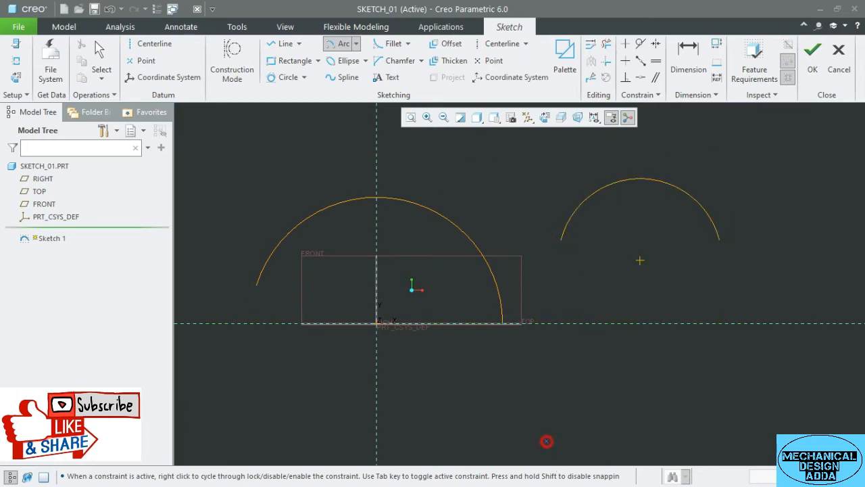
left_click(448, 404)
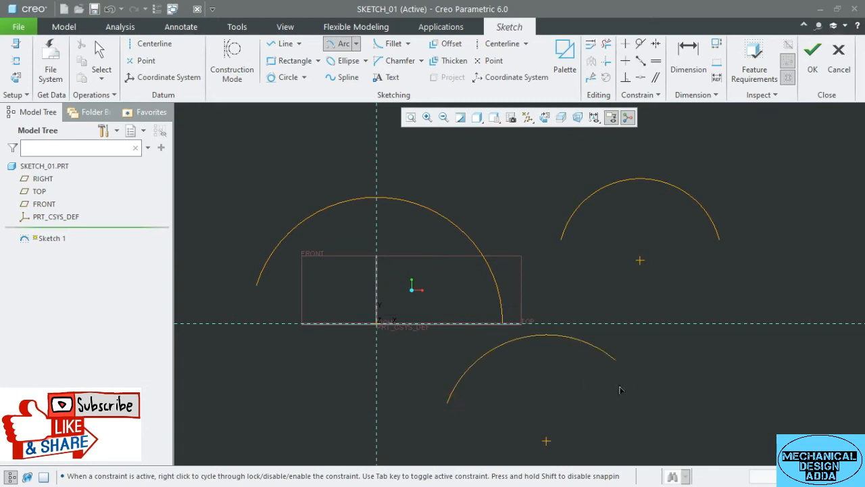
left_click(653, 438)
scroll(464, 170, "up", 3)
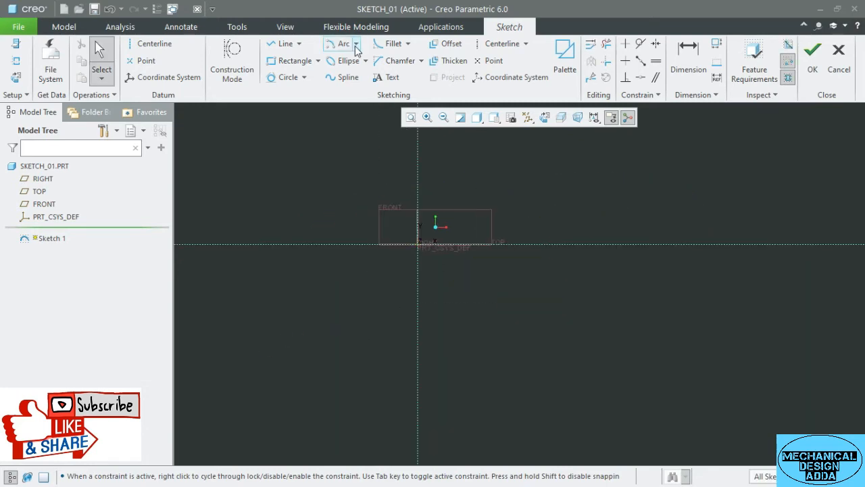
left_click(356, 43)
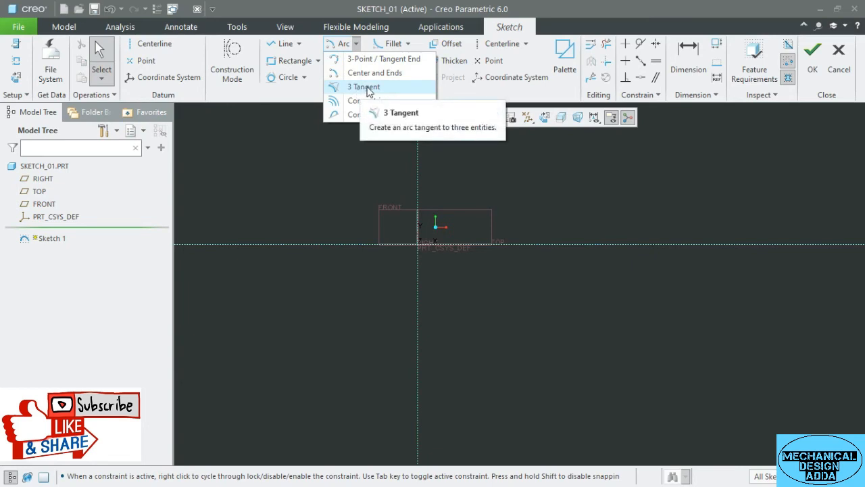
left_click(336, 162)
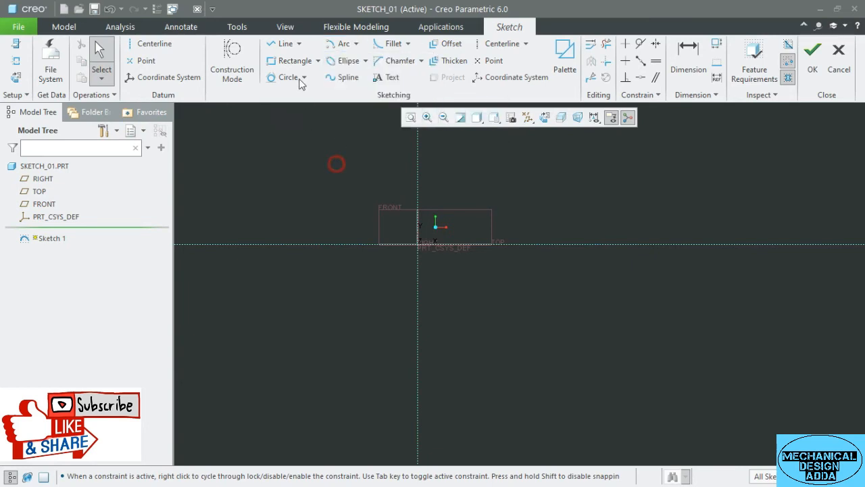
left_click(301, 44)
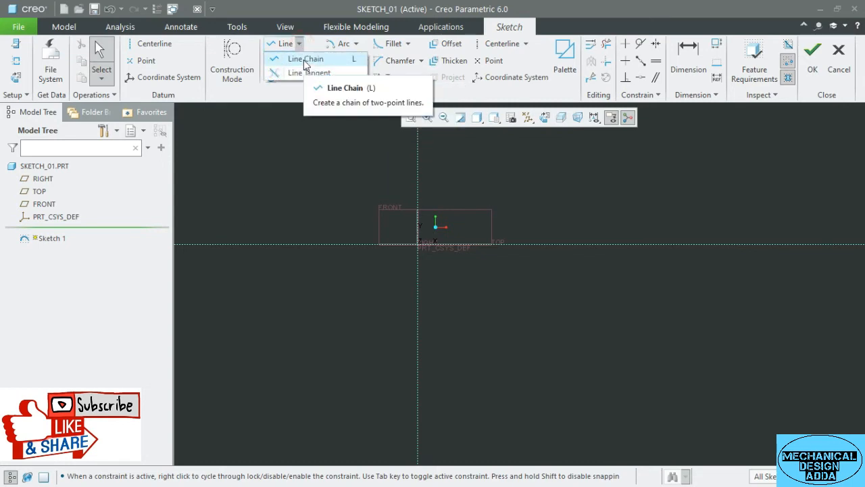
left_click(298, 59)
middle_click(473, 340)
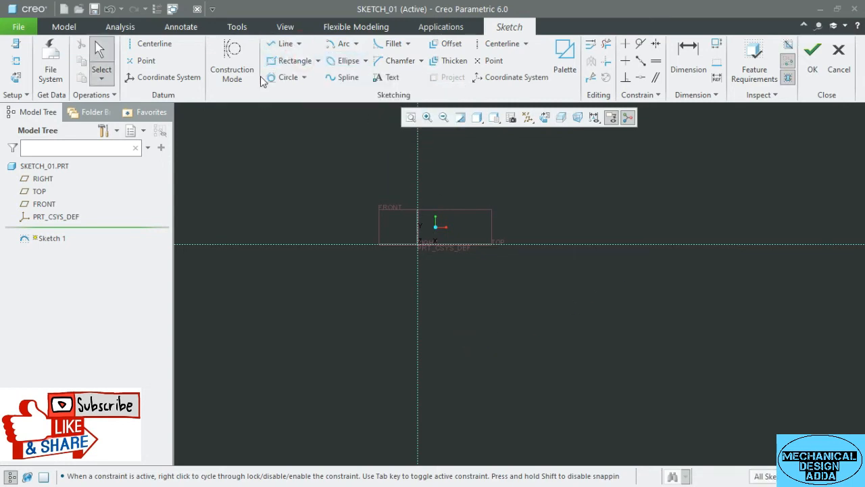
Step: Draw a closed triangle with the Line tool below and to the right of the origin
left_click(285, 43)
left_click(464, 348)
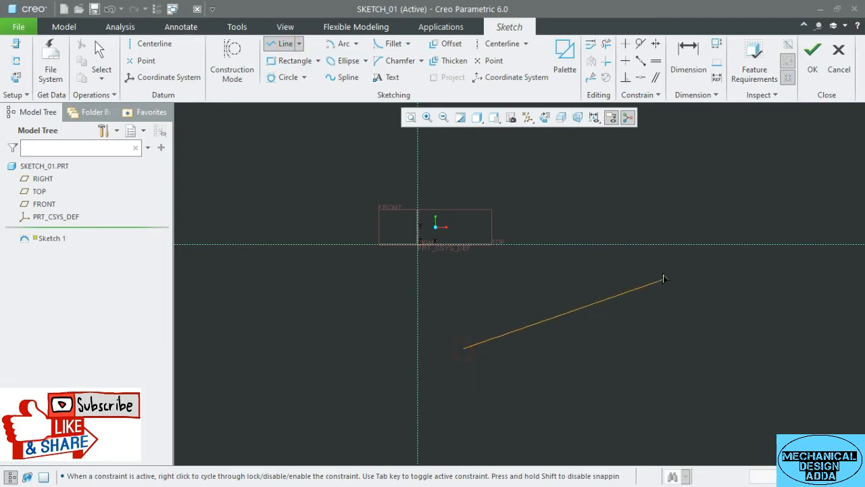
left_click(662, 274)
left_click(716, 385)
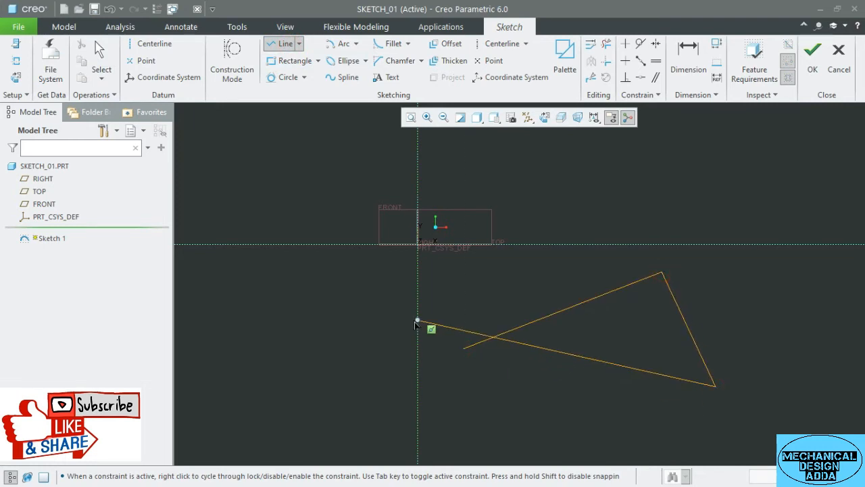
left_click(463, 348)
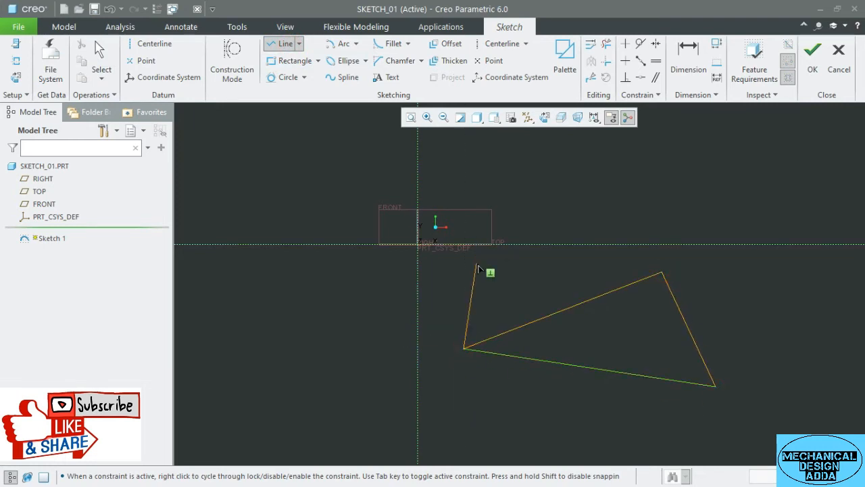
middle_click(476, 267)
middle_click(553, 174)
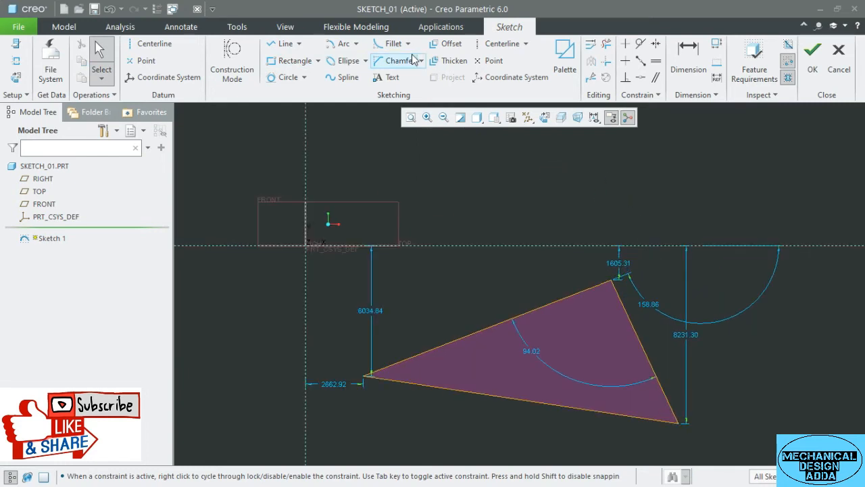
Step: Draw a 3 Tangent arc inside the triangle, tangent to its upper, right and lower sides
left_click(356, 45)
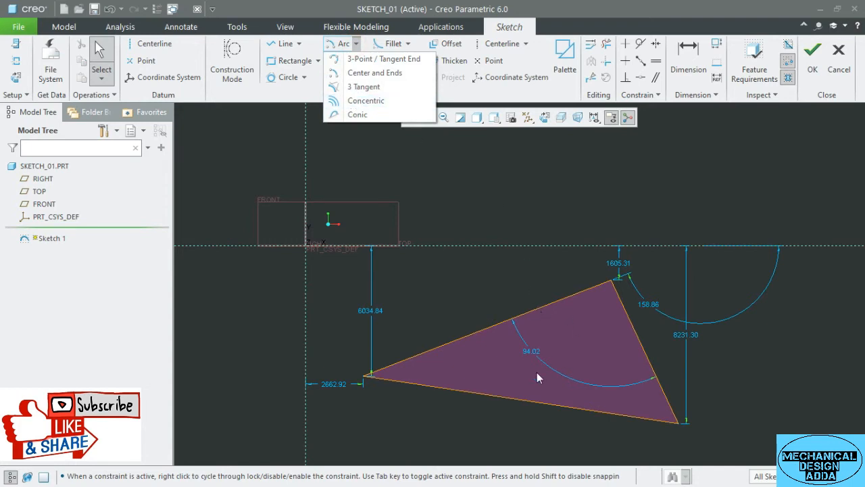
left_click(363, 88)
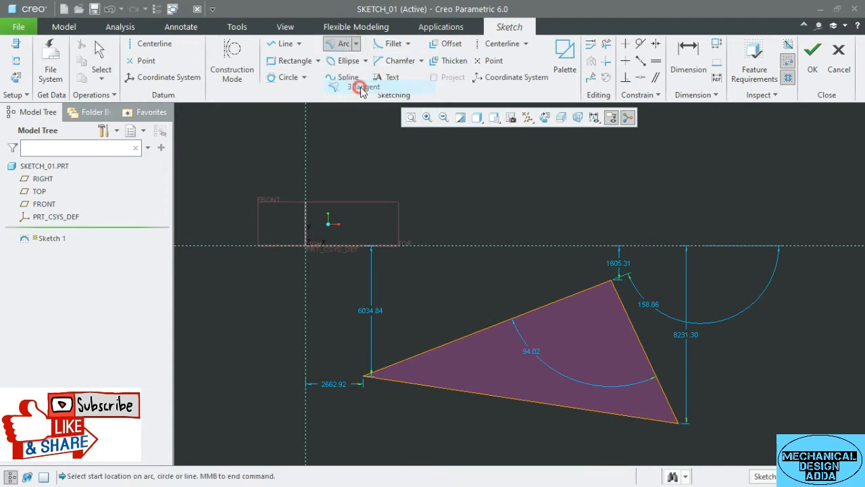
left_click(518, 318)
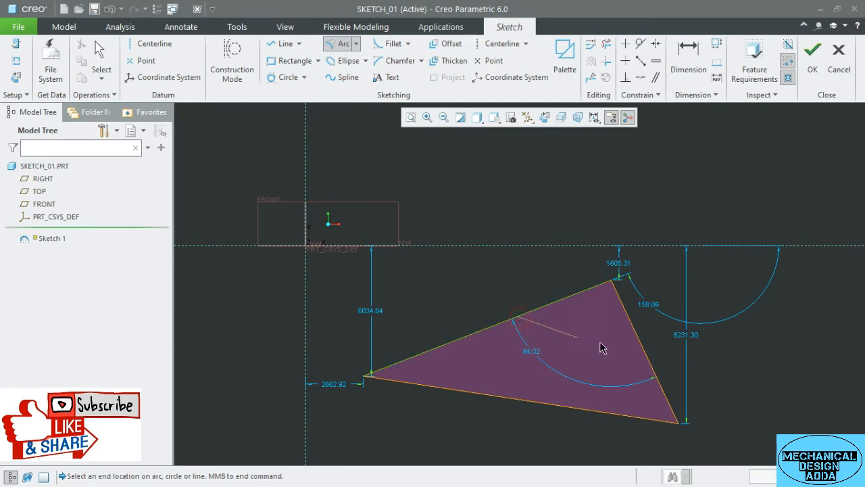
left_click(643, 359)
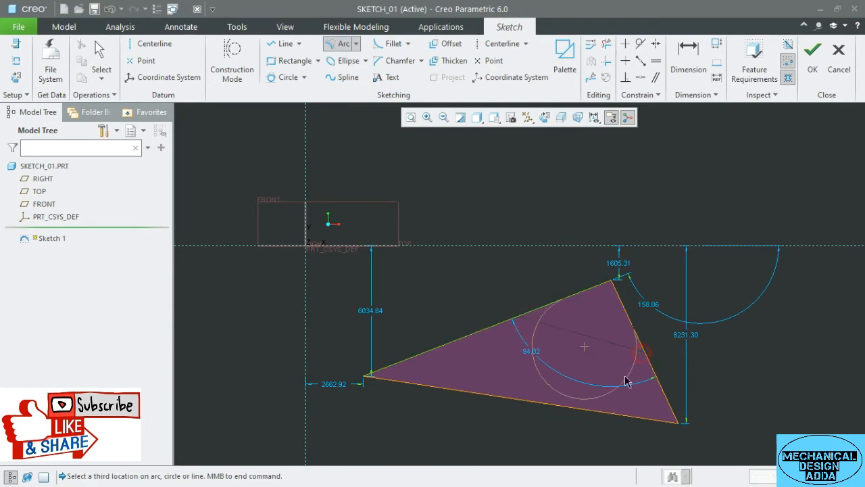
left_click(568, 410)
middle_click(518, 271)
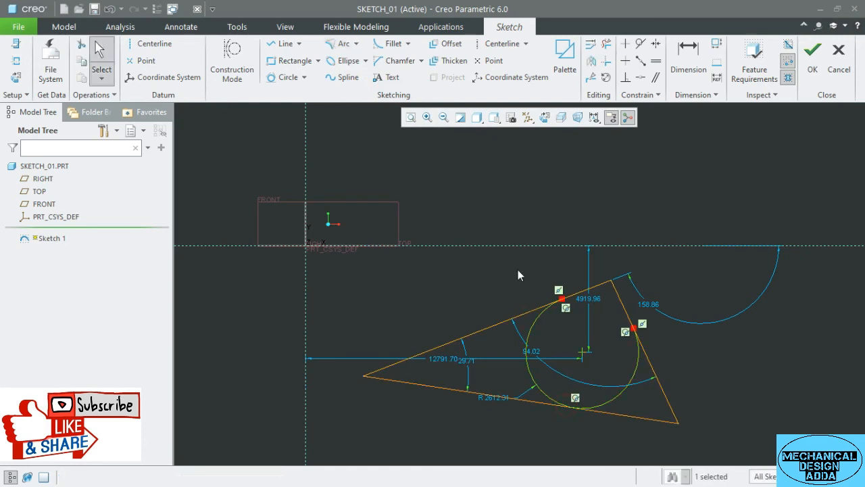
right_click(530, 344)
left_click(462, 309)
left_click(682, 343)
Step: Draw a corner rectangle about 14529 wide and 8883 high below and to the left of the origin
scroll(606, 262, "down", 3)
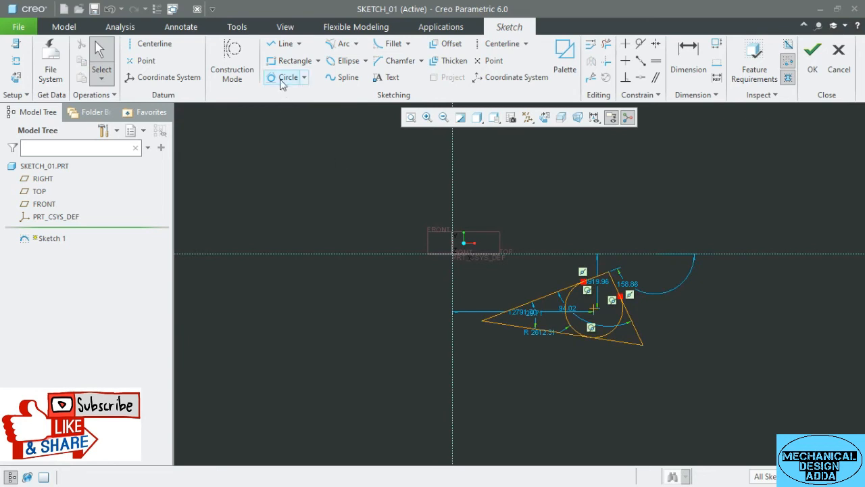
left_click(290, 60)
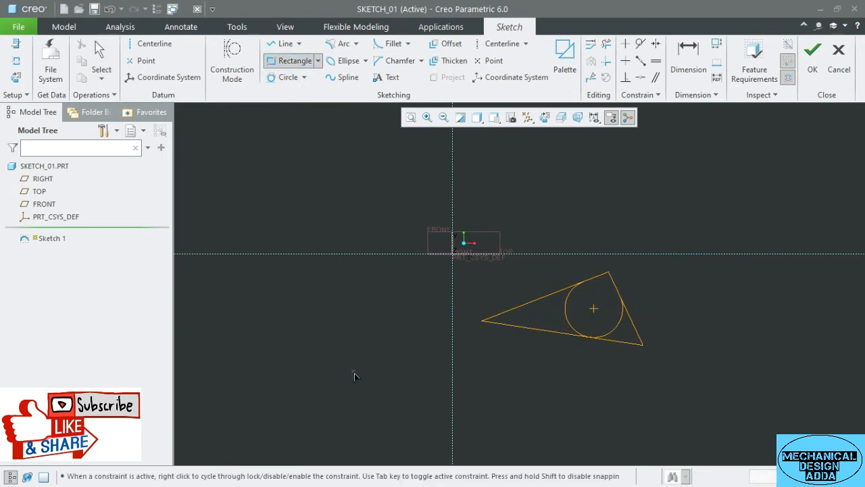
left_click(244, 308)
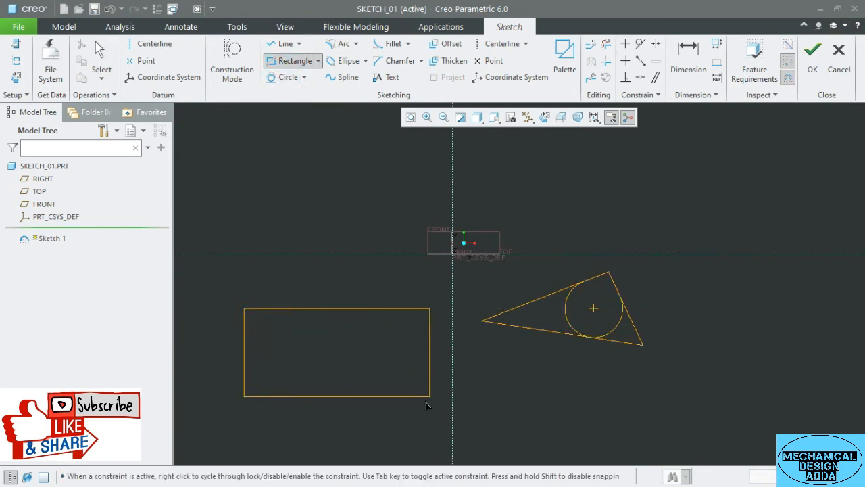
left_click(405, 407)
middle_click(350, 228)
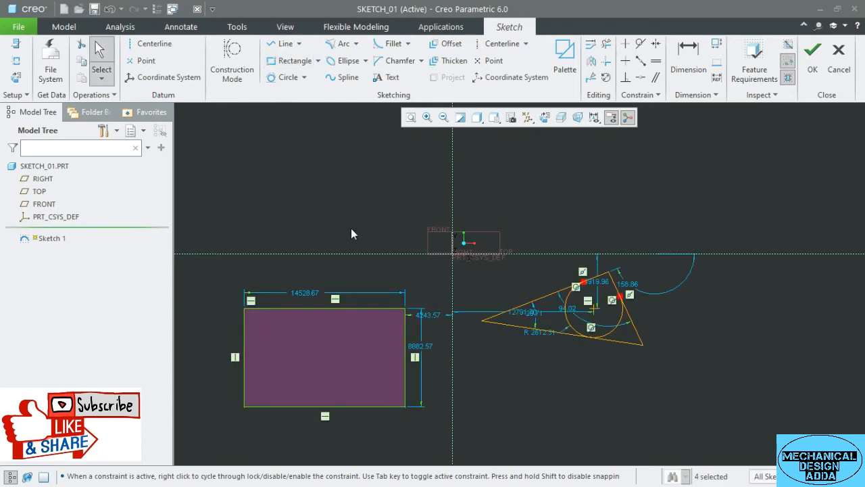
left_click(337, 205)
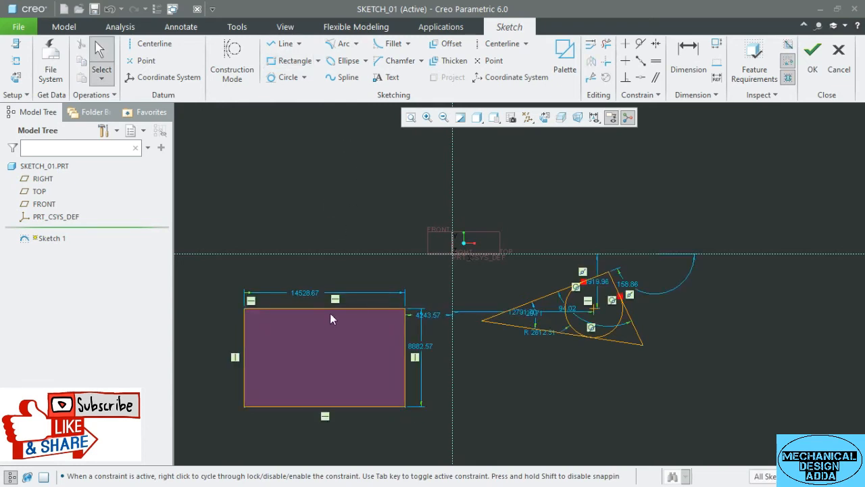
Step: Draw a 3 Tangent arc inside the rectangle, picking its top, right and bottom sides
left_click(339, 45)
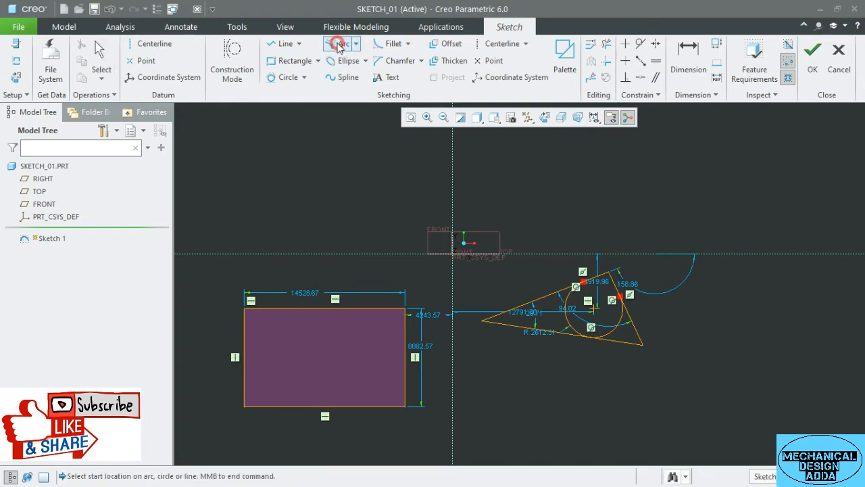
left_click(351, 309)
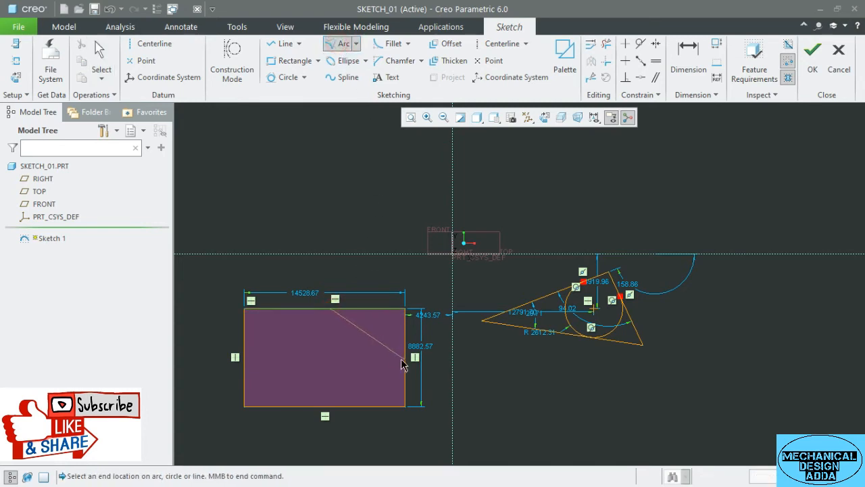
left_click(405, 358)
left_click(357, 406)
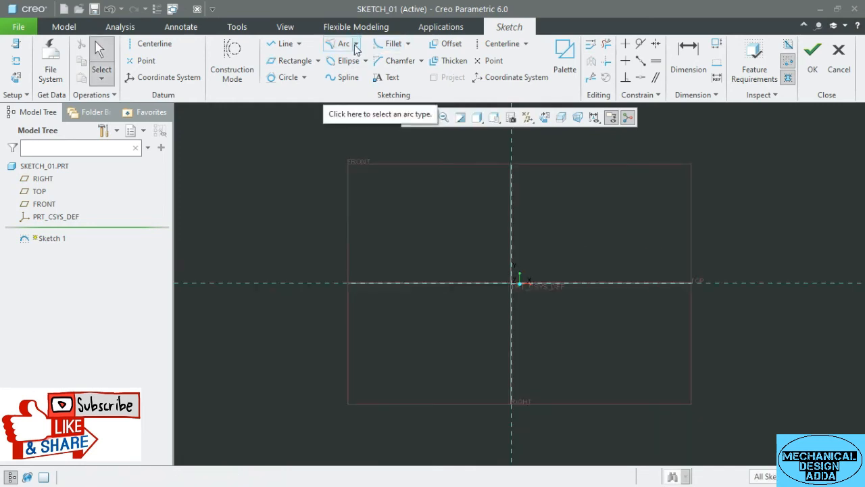
Step: Draw a 3-Point / Tangent End arc of about 13548 radius above and to the left of the origin, bulging upward
left_click(356, 44)
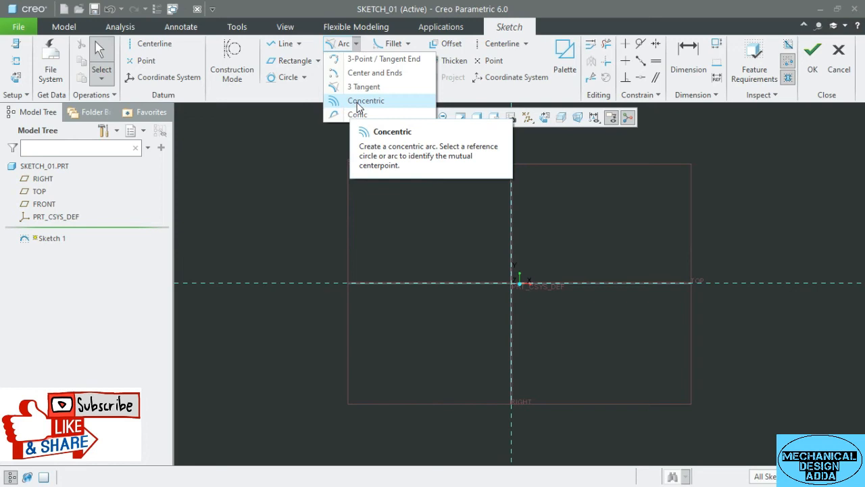
left_click(339, 59)
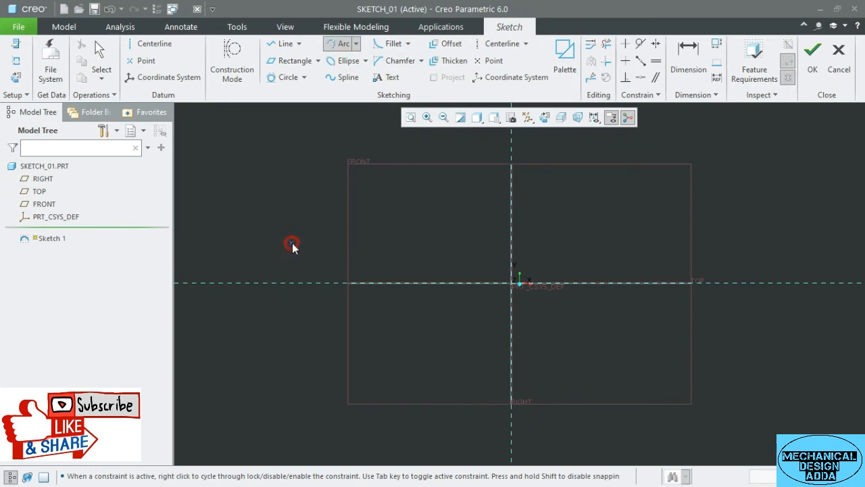
left_click(477, 205)
left_click(359, 181)
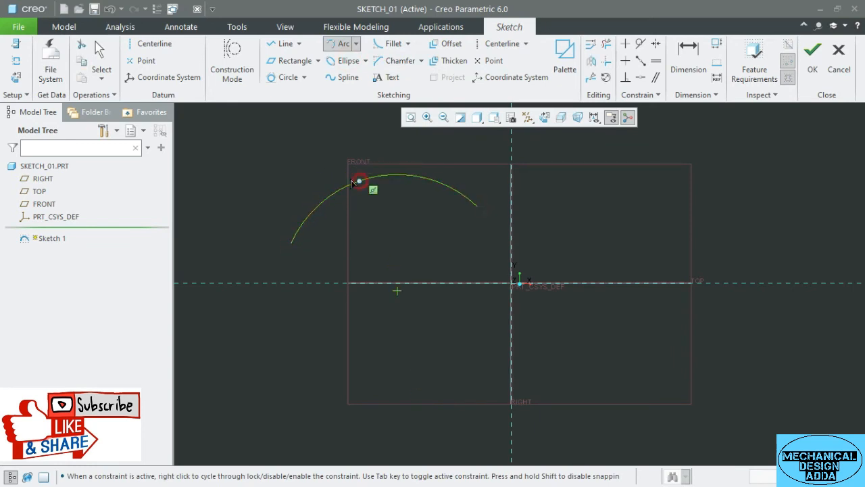
middle_click(299, 150)
scroll(385, 199, "up", 2)
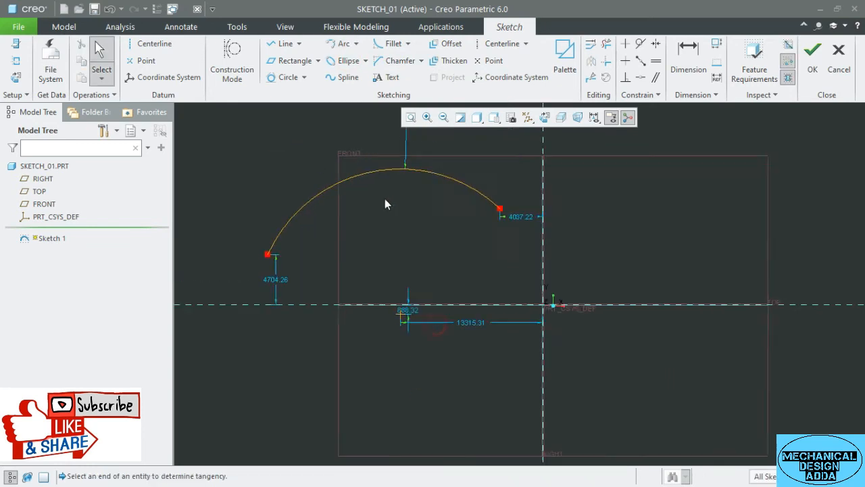
scroll(424, 239, "down", 3)
scroll(428, 239, "up", 3)
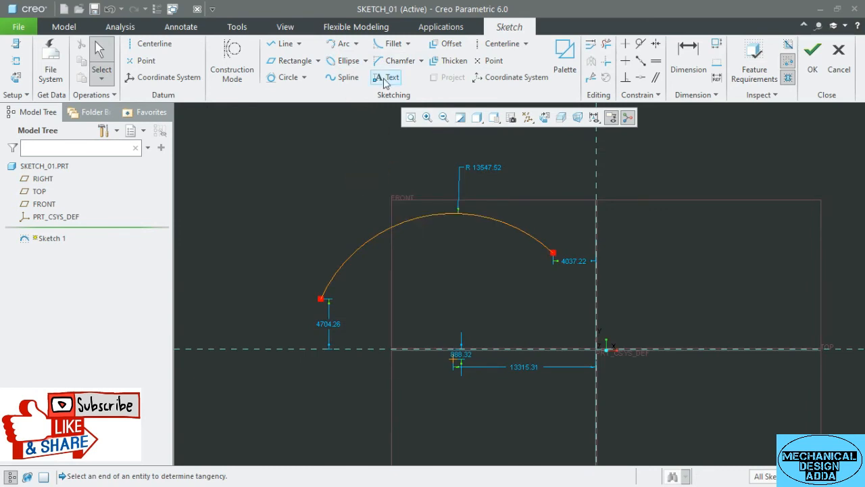
Step: Draw five progressively larger Concentric arcs outside the existing arc, sharing its center
left_click(356, 43)
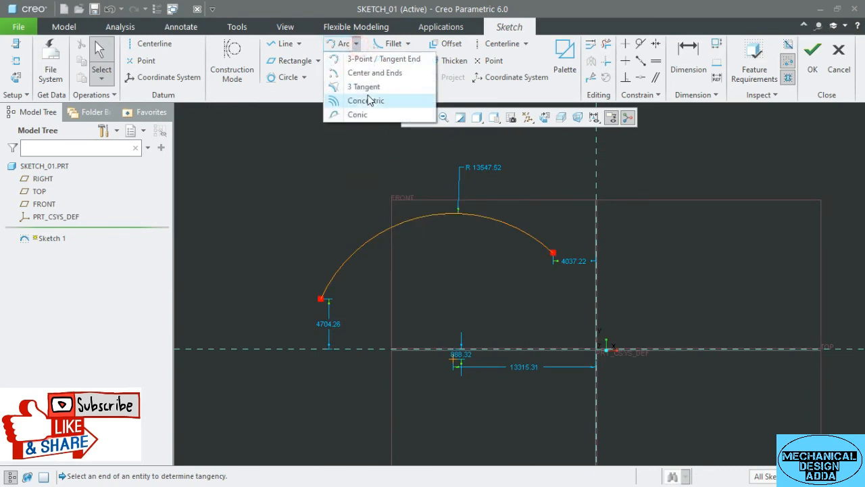
left_click(372, 101)
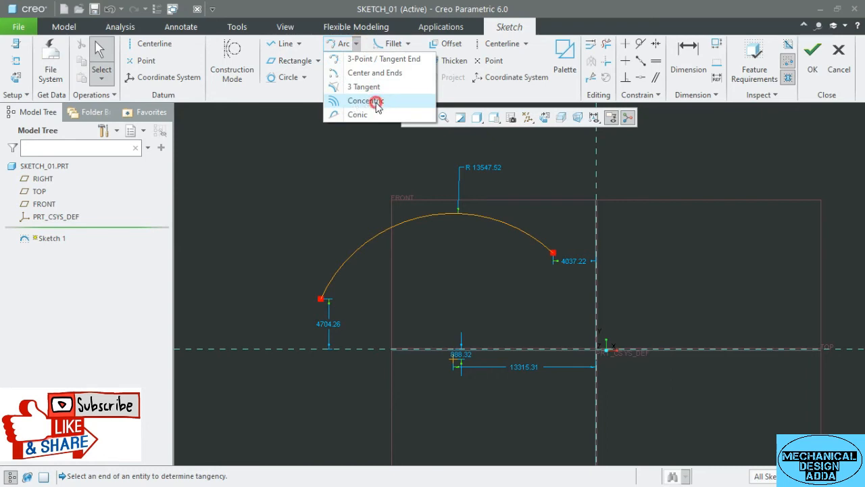
left_click(420, 218)
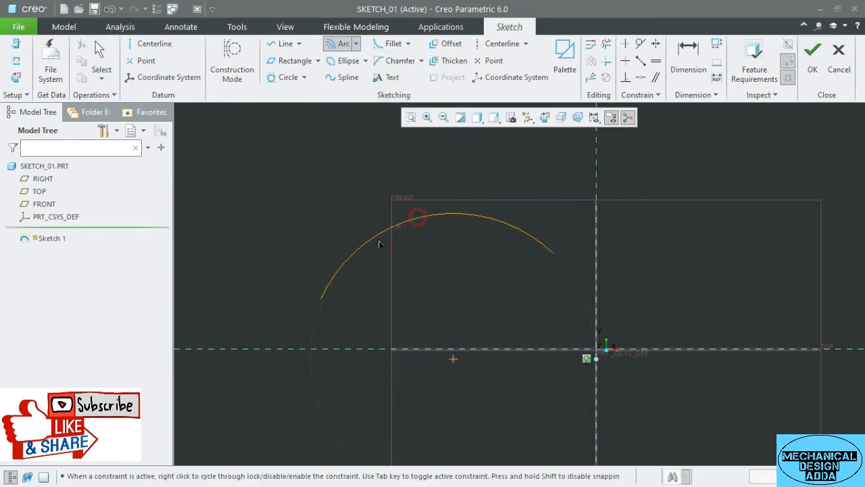
left_click(291, 298)
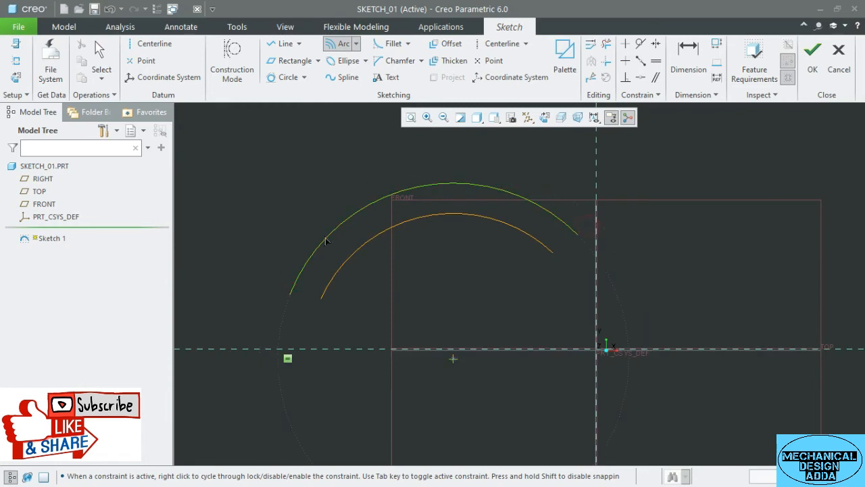
left_click(325, 241)
left_click(265, 277)
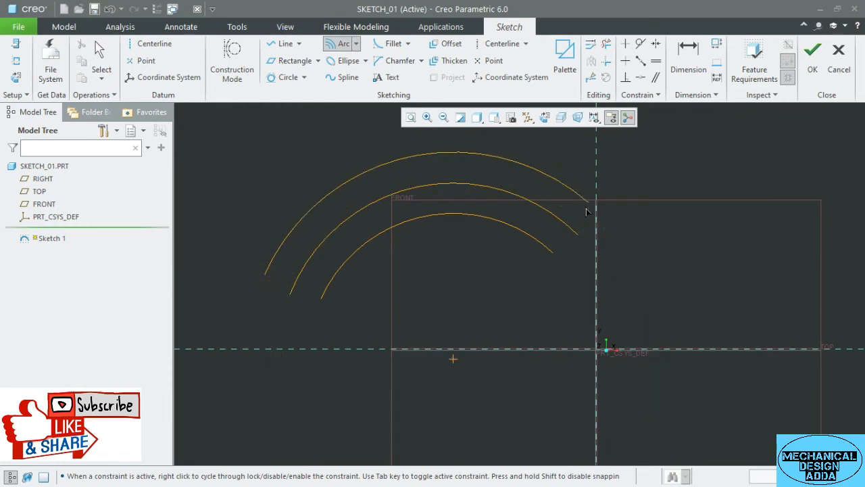
left_click(247, 255)
scroll(433, 294, "up", 2)
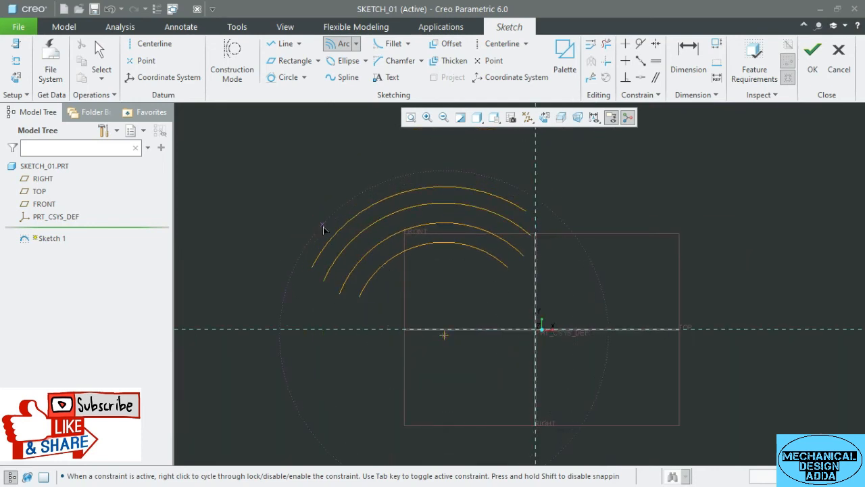
left_click(290, 245)
left_click(511, 195)
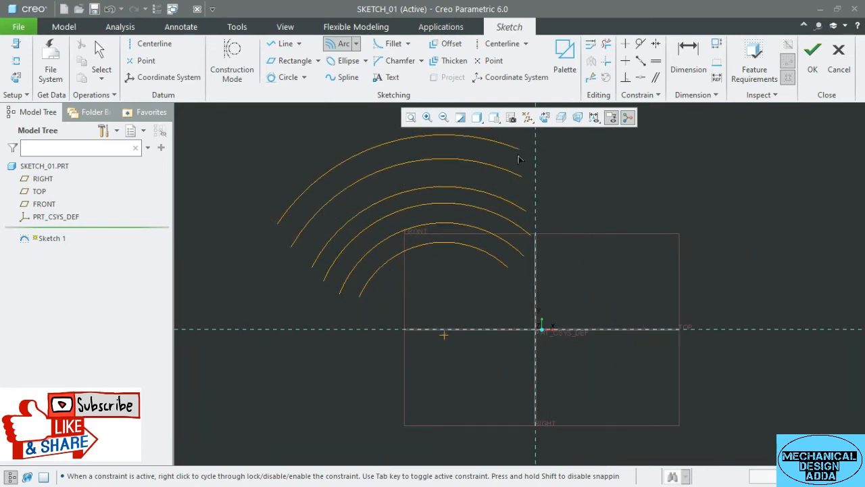
middle_click(346, 199)
Step: Draw a Center and Point circle about 15864 in diameter above and to the right of the origin
left_click(304, 77)
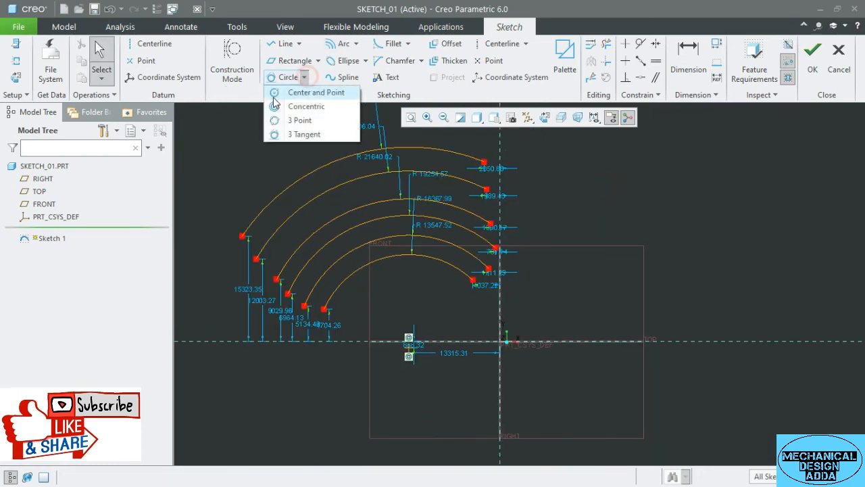
left_click(274, 95)
left_click(687, 220)
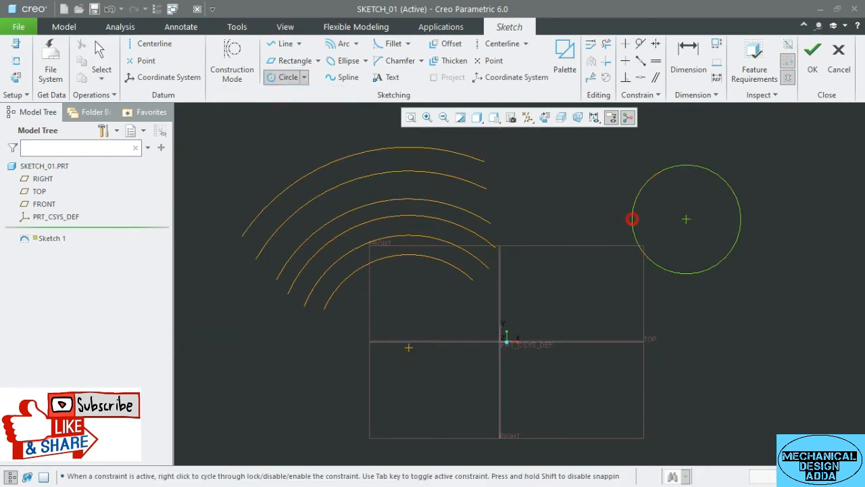
left_click(632, 220)
middle_click(541, 231)
Step: Draw three progressively larger Concentric arcs over the upper side of the circle, sharing its center
scroll(763, 181, "down", 2)
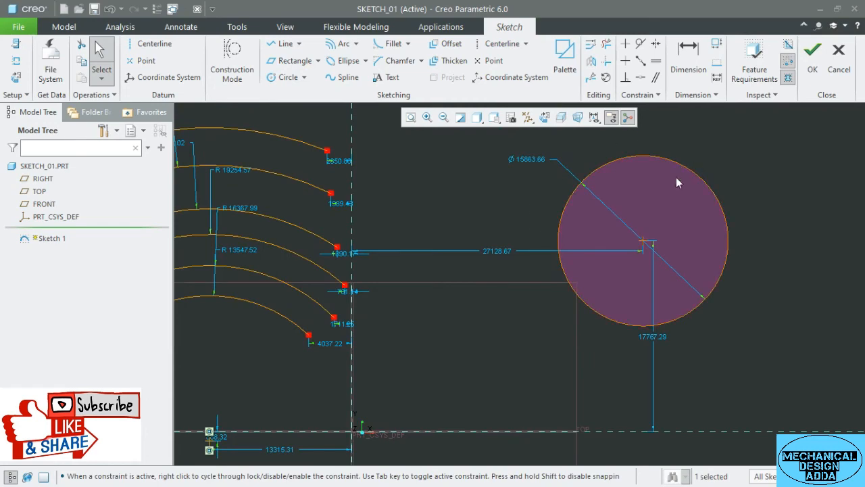
middle_click_drag(667, 198, 616, 210, "shift")
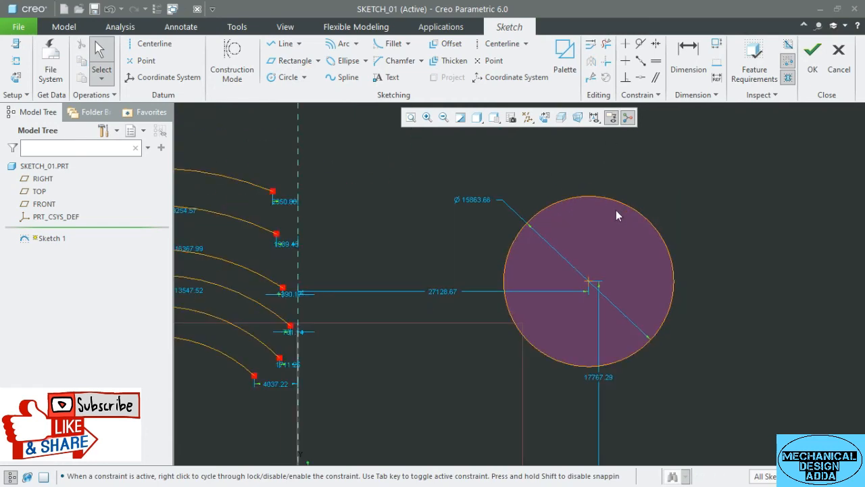
left_click(333, 47)
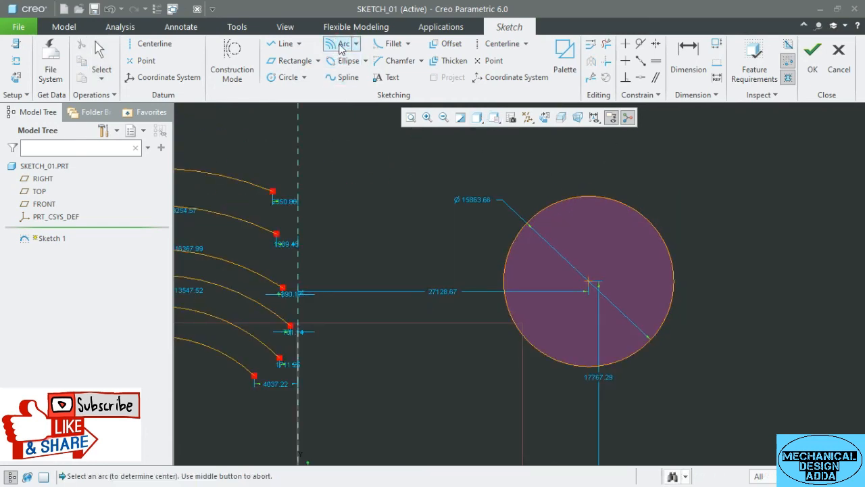
left_click(566, 204)
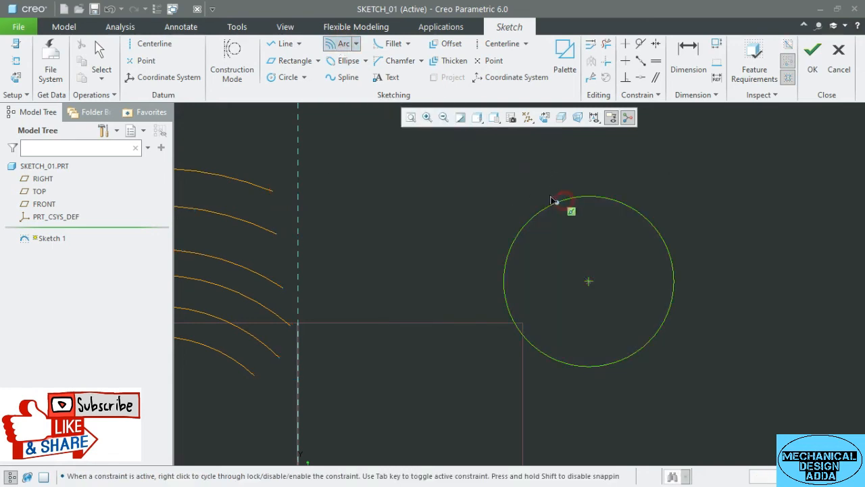
left_click(485, 259)
left_click(701, 218)
left_click(467, 237)
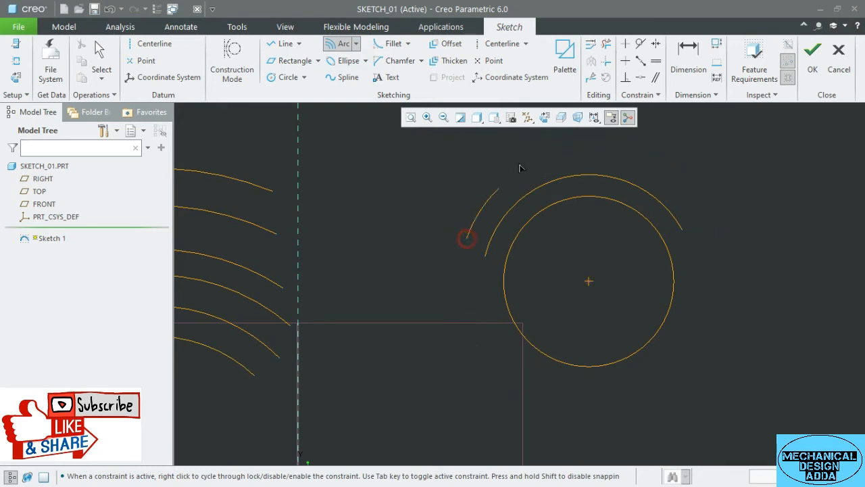
left_click(687, 198)
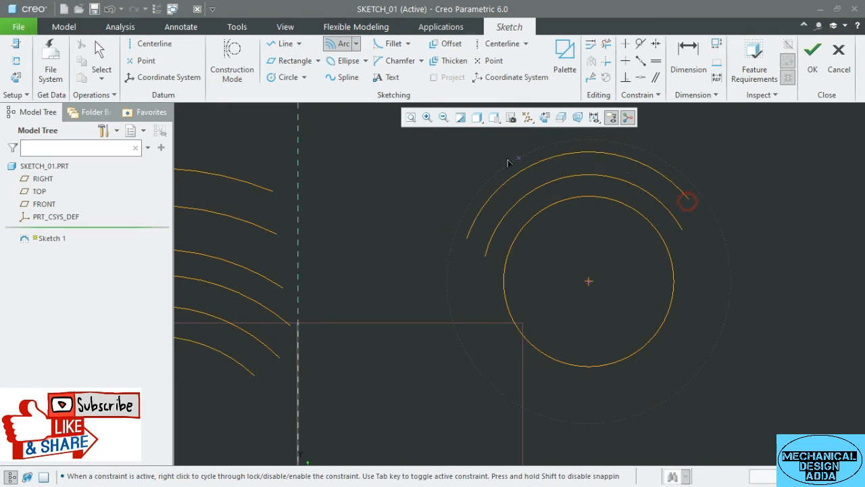
left_click(449, 223)
left_click(705, 182)
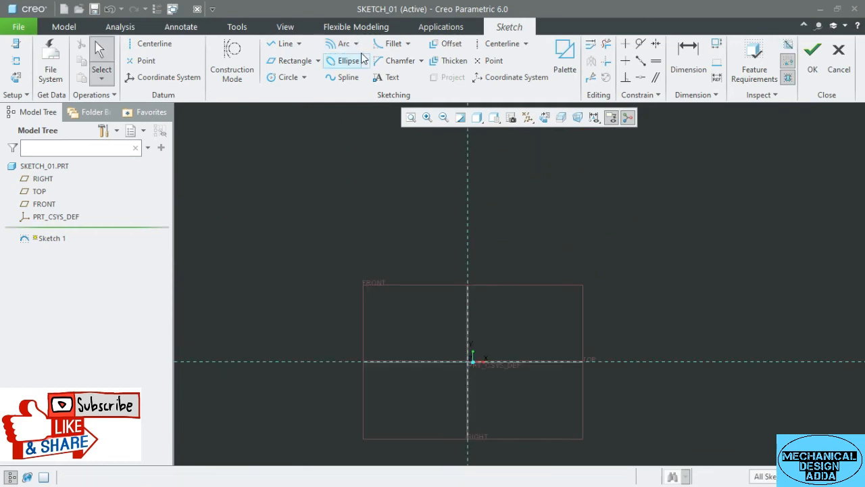
Step: Draw an upward-bulging Conic arc above and to the right of the origin, with its ends about 16551 and 36610 above the horizontal reference
left_click(356, 43)
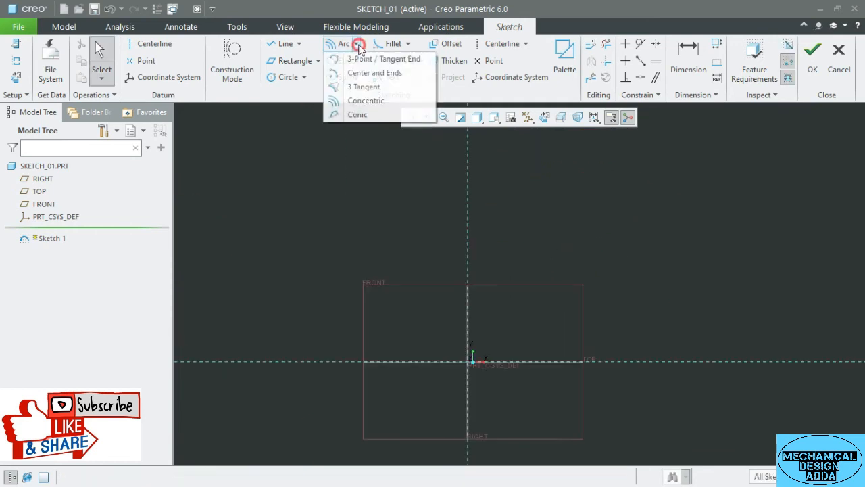
left_click(358, 115)
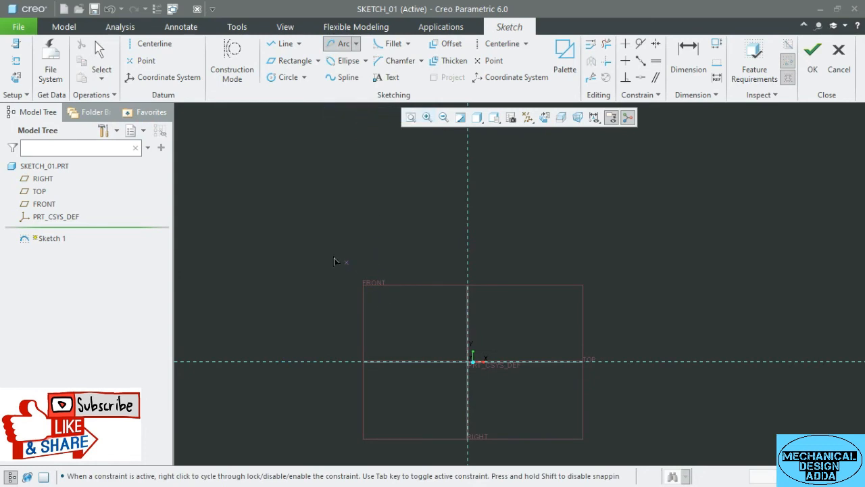
left_click(545, 271)
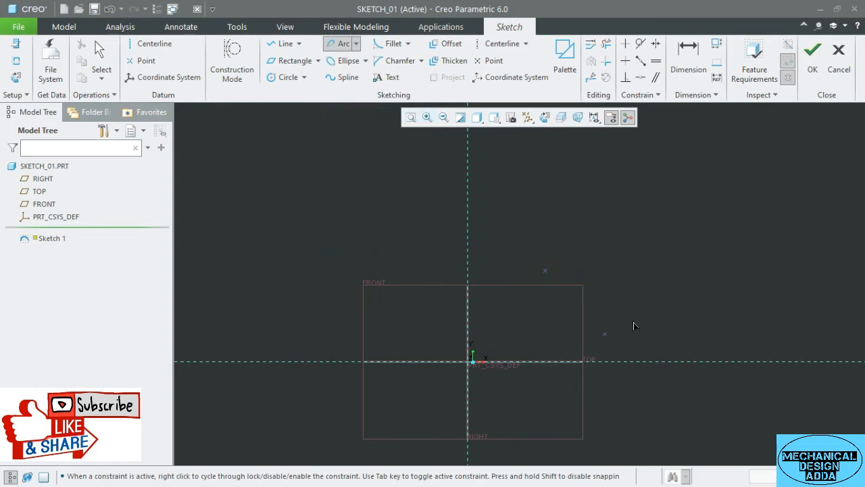
left_click(716, 160)
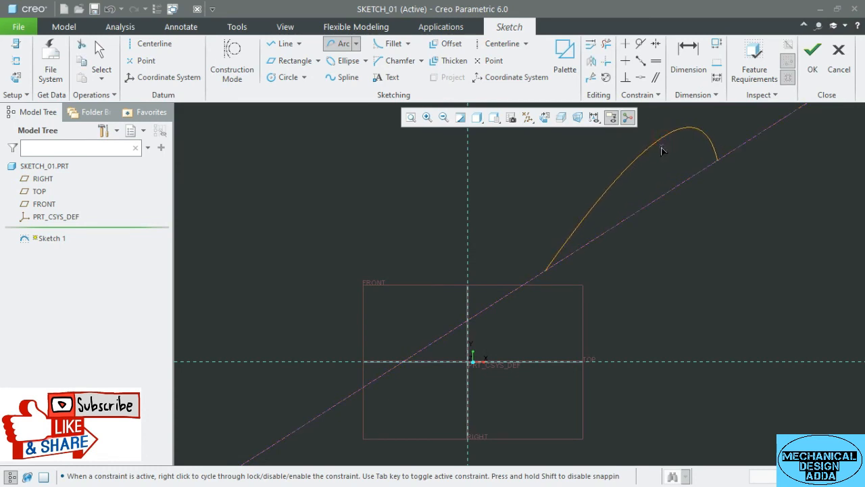
left_click(666, 148)
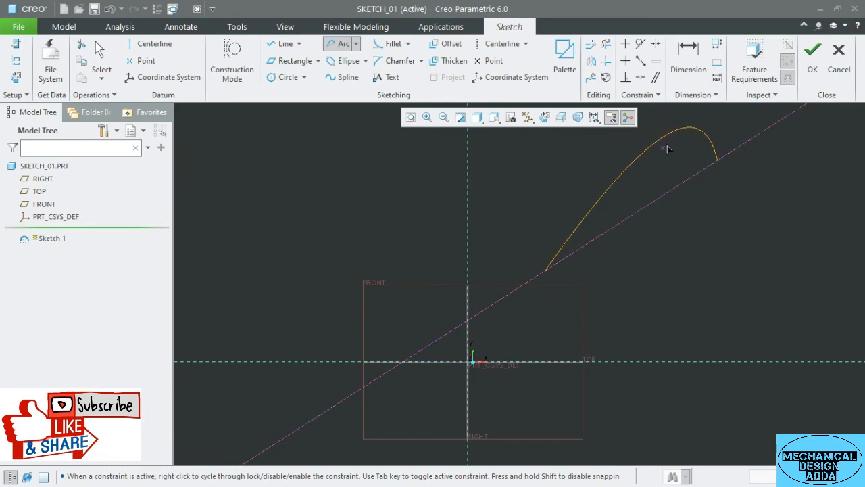
middle_click(646, 194)
left_click_drag(662, 170, 685, 164)
left_click(669, 247)
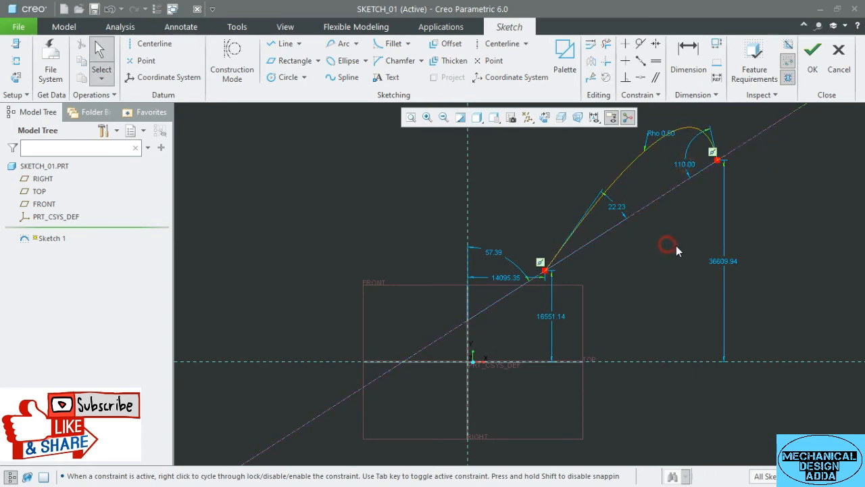
Step: Draw three more Conic arcs: one bulging up at the upper left, one bulging down near the vertical reference, and one at the lower right
left_click(337, 48)
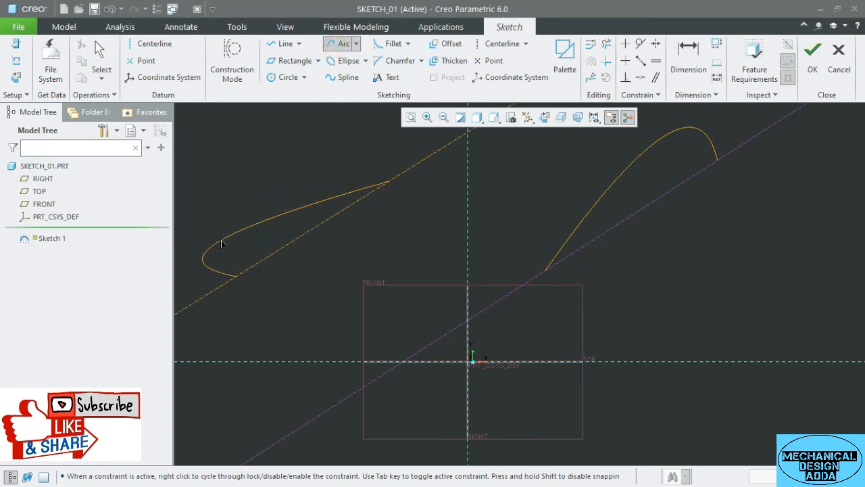
left_click(234, 211)
left_click(313, 305)
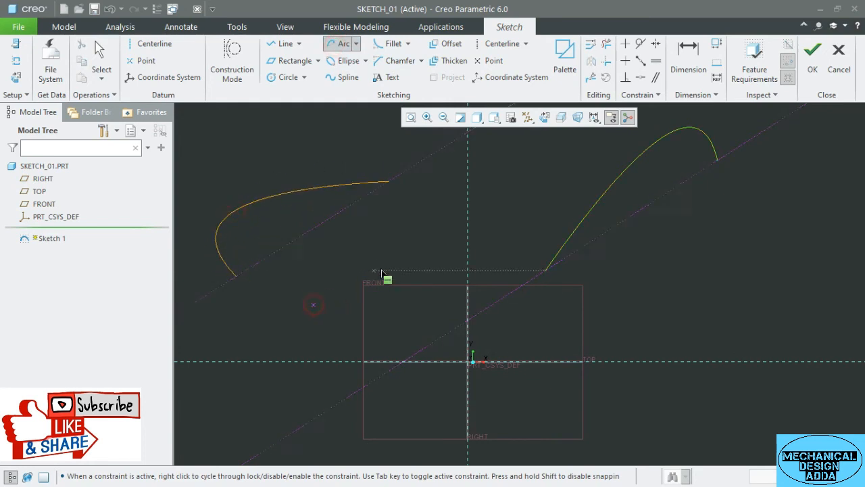
left_click(448, 217)
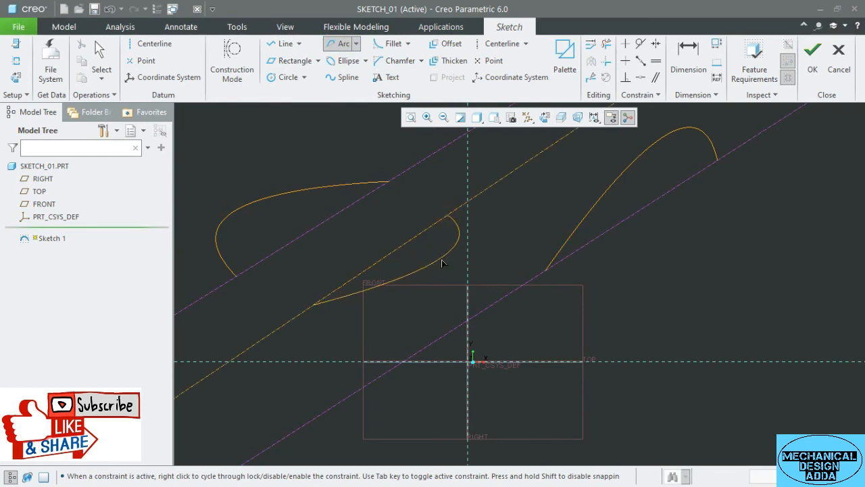
left_click(447, 264)
left_click(616, 440)
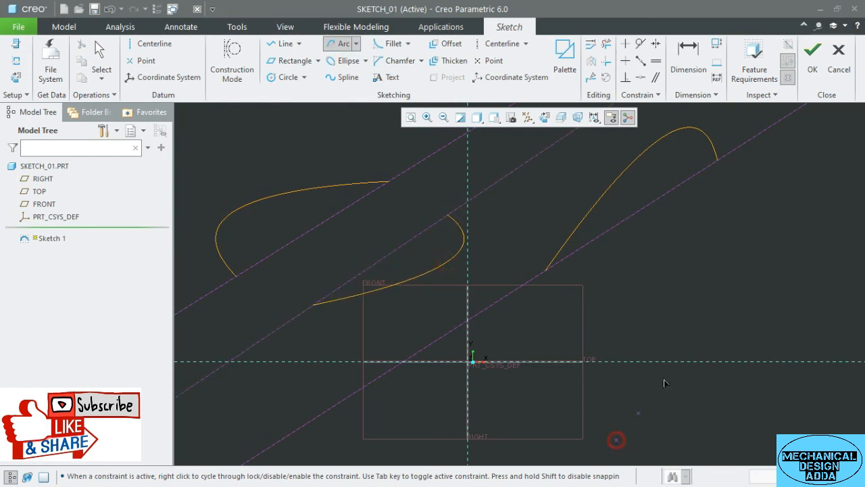
left_click(756, 267)
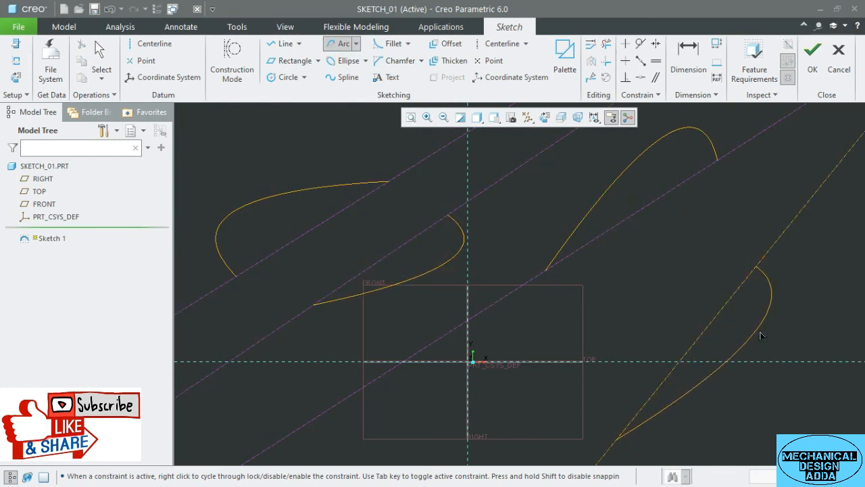
left_click(775, 325)
middle_click(670, 280)
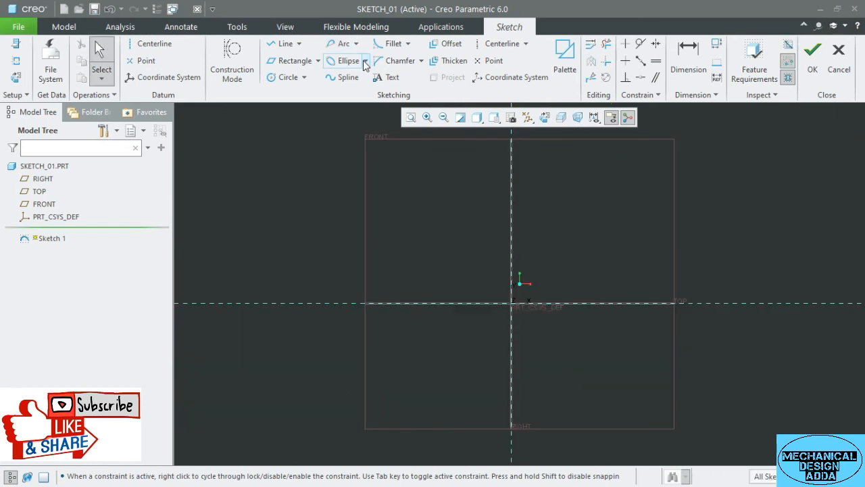
Step: Draw a tilted Axis Ends Ellipse above and to the left of the origin, crossing the left edge of the FRONT plane
left_click(365, 60)
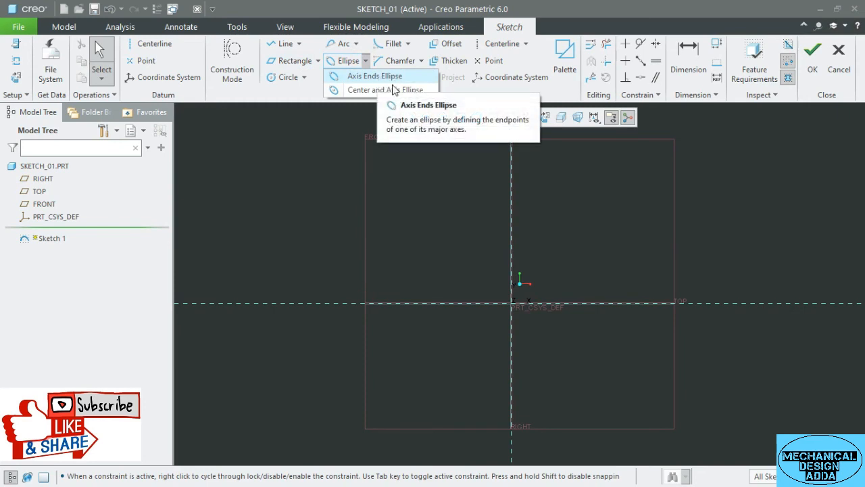
left_click(366, 61)
left_click(367, 61)
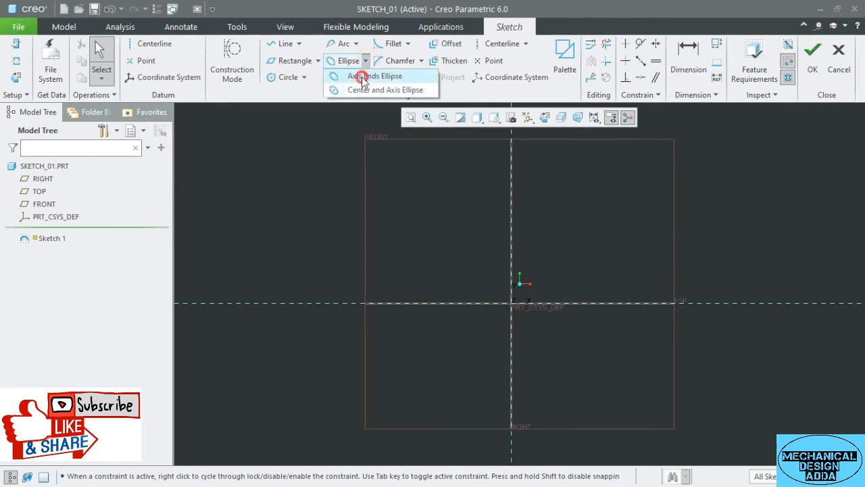
left_click(365, 77)
left_click(310, 266)
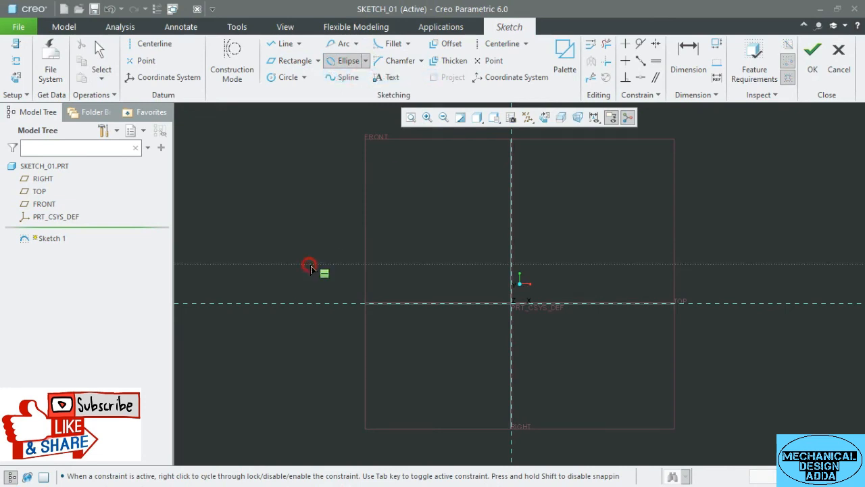
left_click(436, 178)
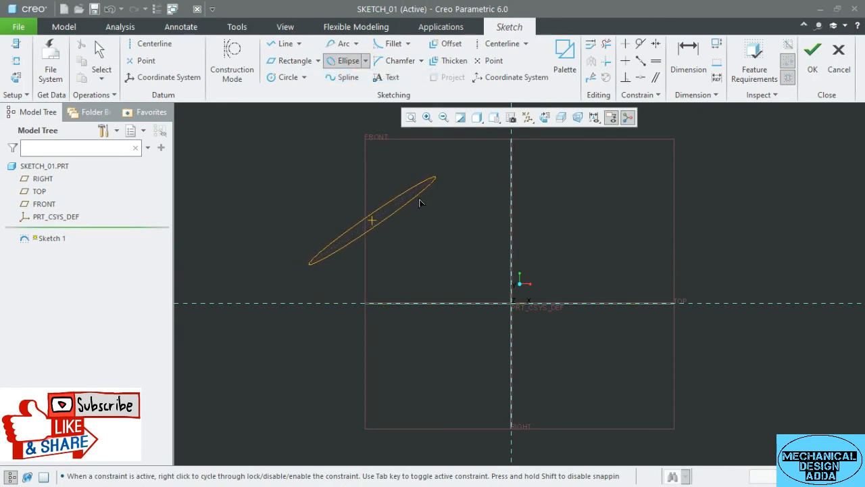
left_click(390, 242)
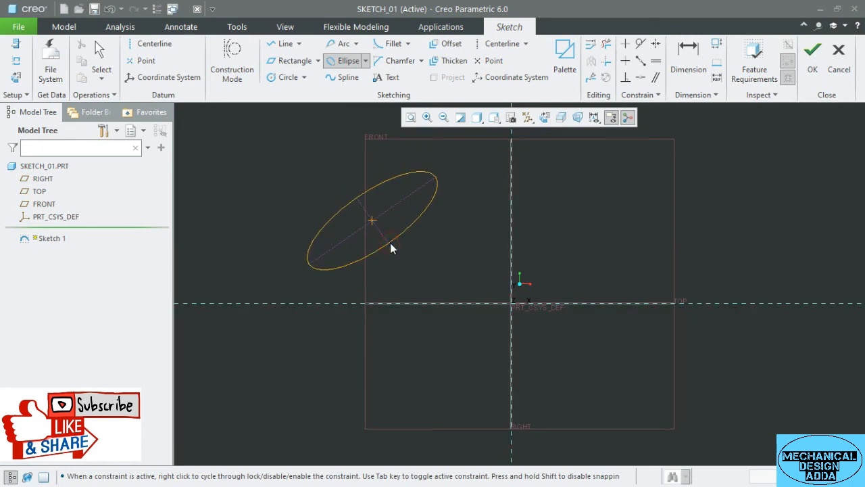
Step: Draw another tilted Axis Ends Ellipse above and to the right of the origin, and place one more below the FRONT plane
left_click(619, 229)
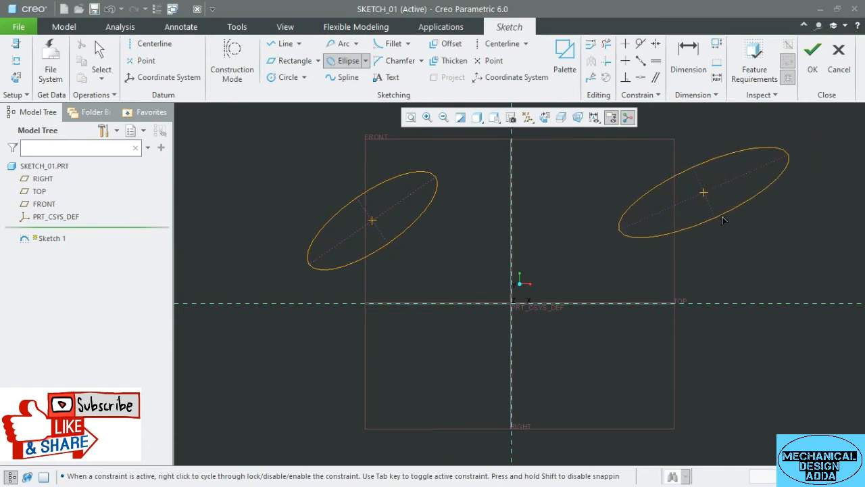
left_click(576, 436)
left_click(652, 427)
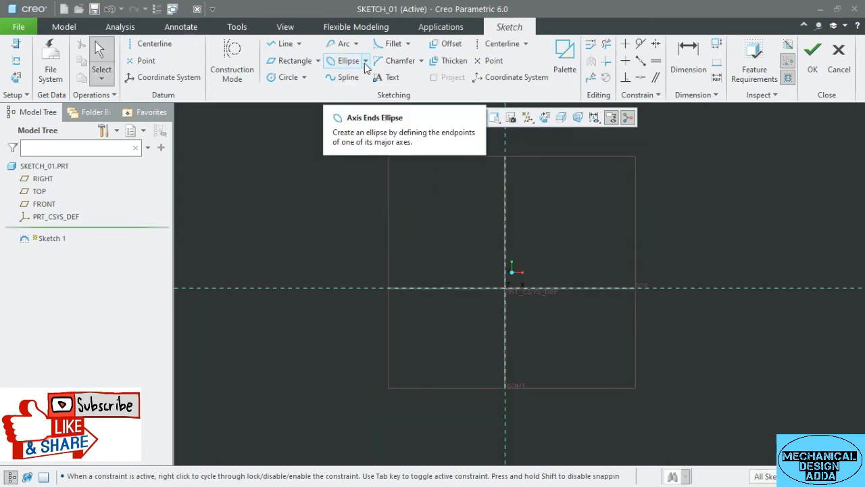
Step: Draw two similar tilted Center and Axis Ellipses, one on each side of the vertical reference above the origin
left_click(365, 63)
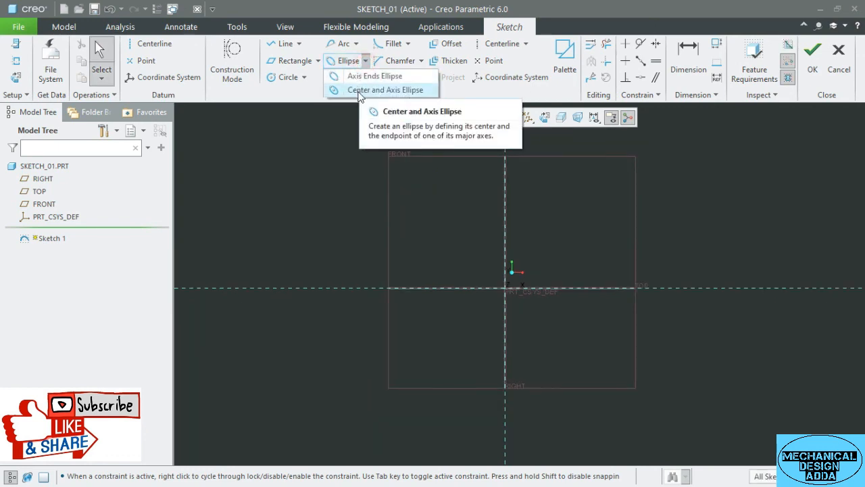
left_click(387, 92)
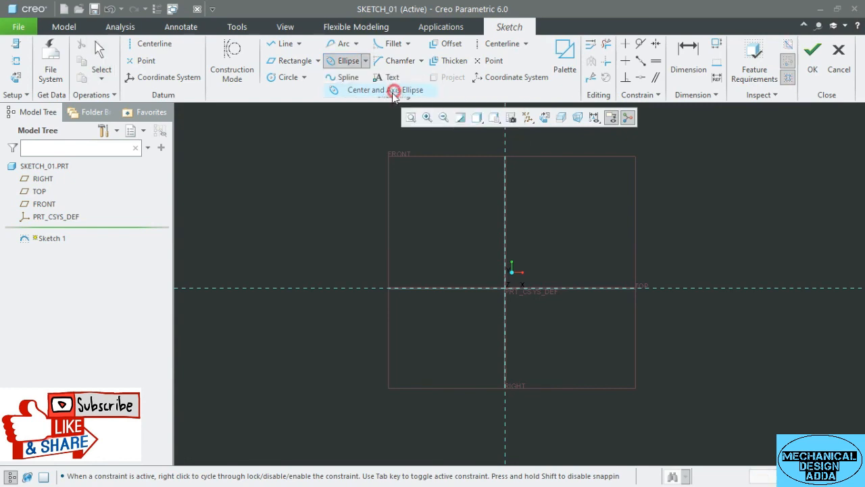
left_click(413, 203)
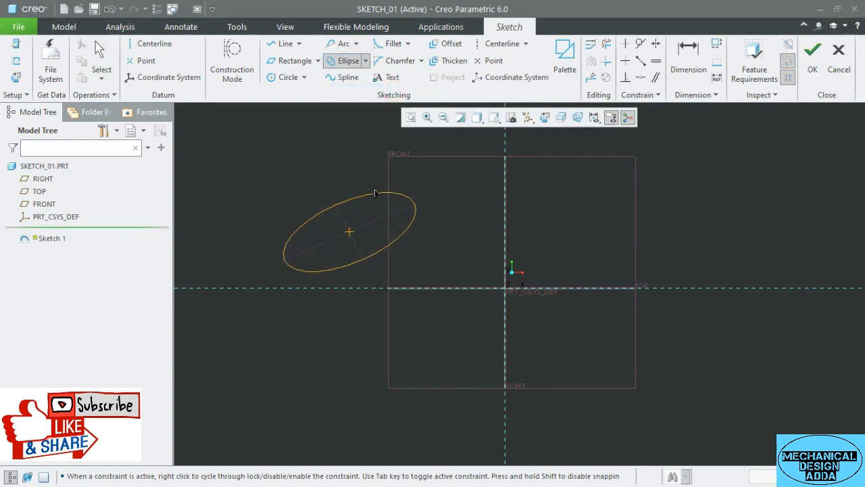
left_click(350, 195)
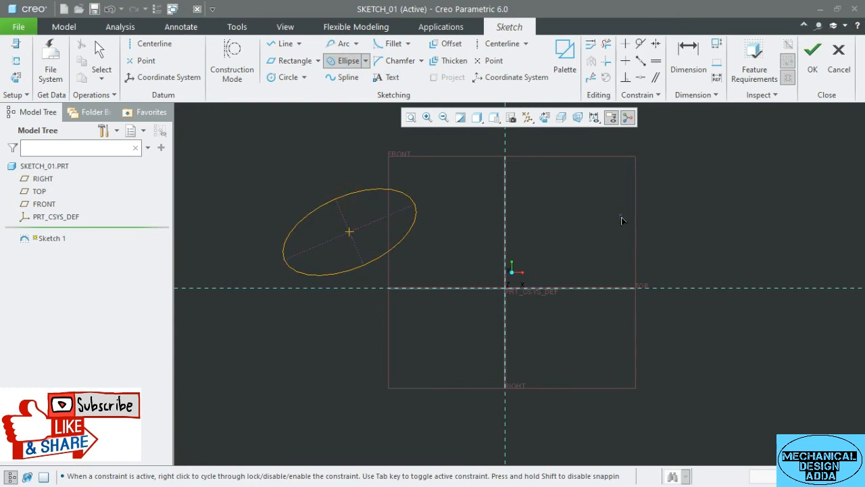
left_click(620, 215)
left_click(689, 189)
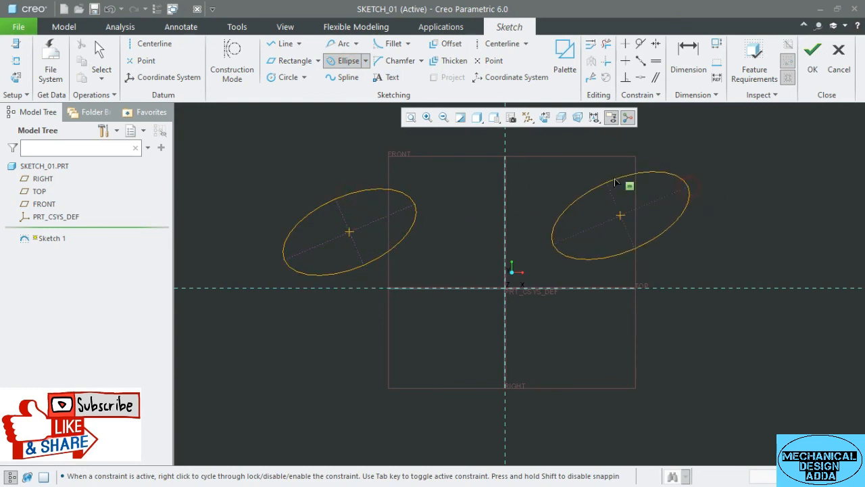
left_click(612, 190)
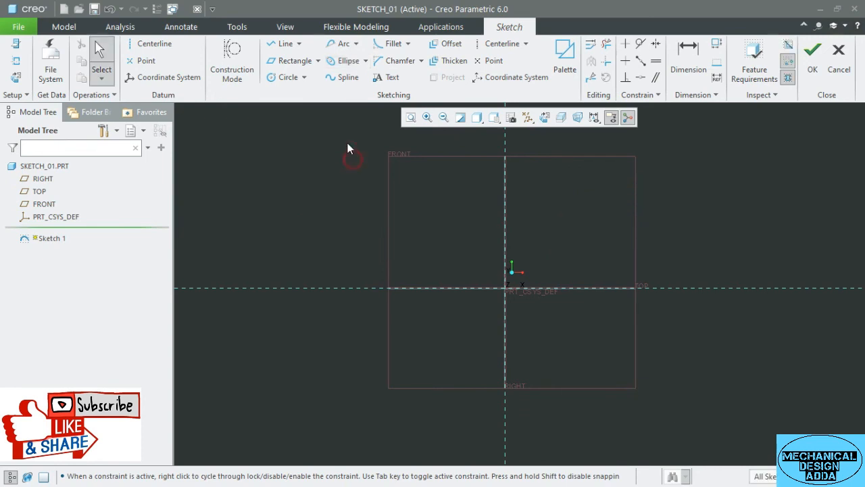
Step: Start a wavy Spline left of the FRONT plane, crossing its left edge and curving back just short of the vertical reference above the origin
left_click(346, 81)
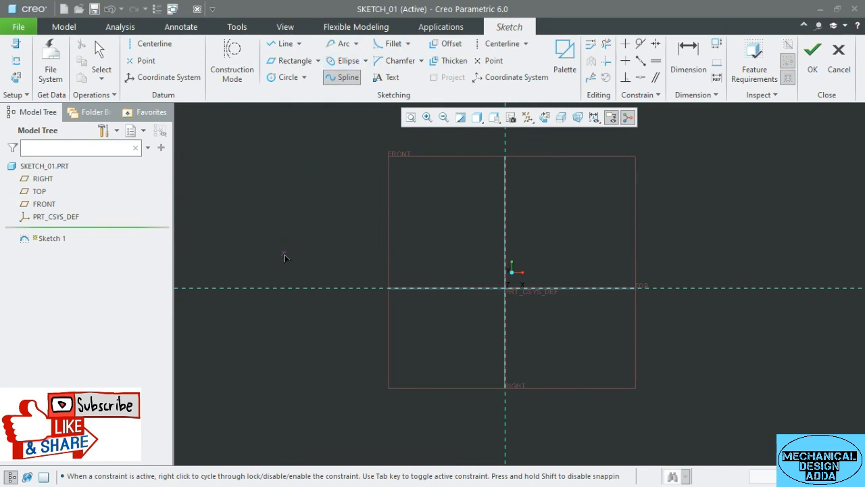
left_click(282, 253)
left_click(340, 203)
left_click(389, 243)
left_click(445, 198)
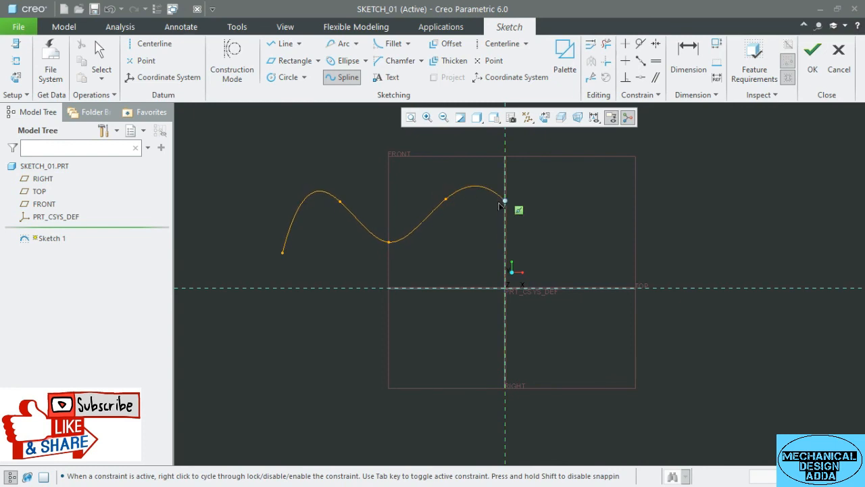
left_click(488, 201)
left_click(488, 239)
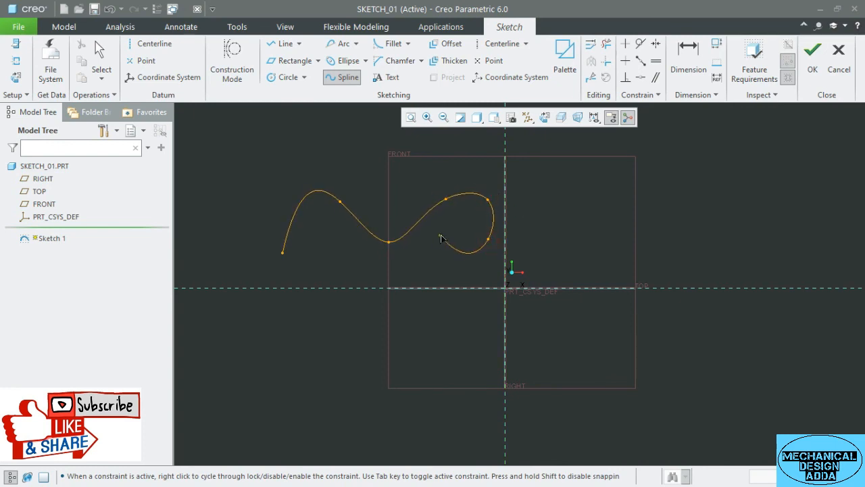
Step: Run the spline back to the left beneath its upper wave and close it at its start point, forming a narrow wavy band
left_click(451, 231)
left_click(430, 242)
left_click(372, 260)
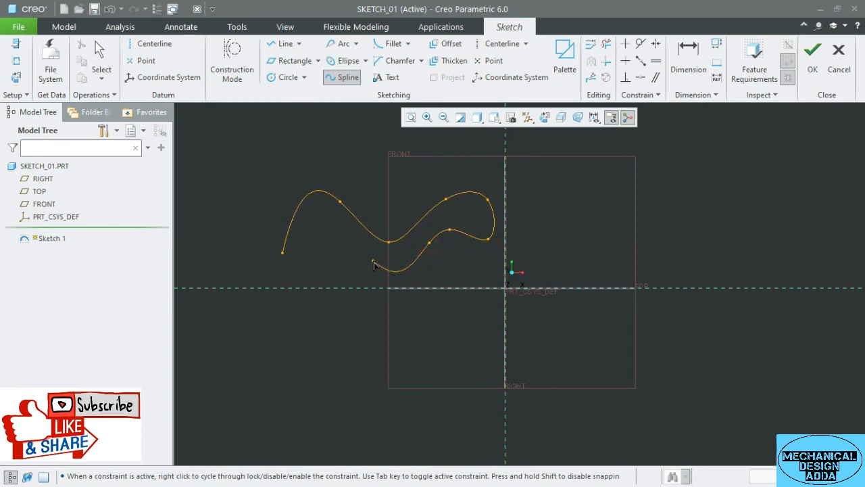
left_click(340, 239)
left_click(322, 225)
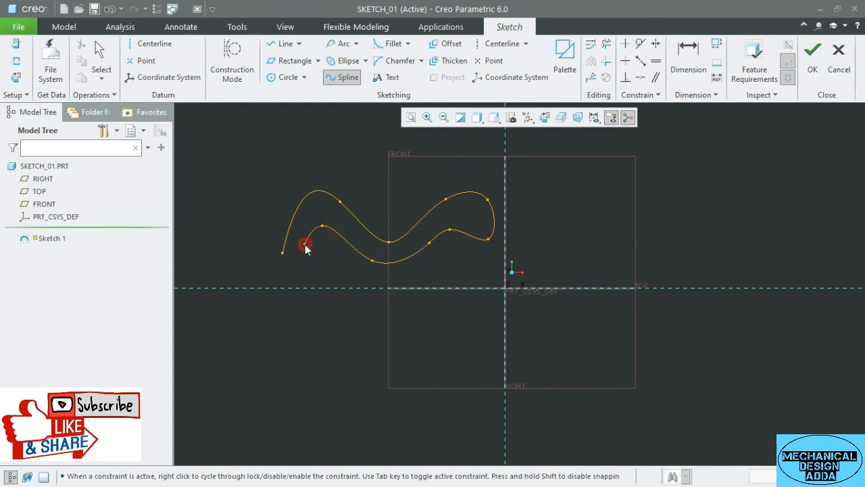
left_click(305, 244)
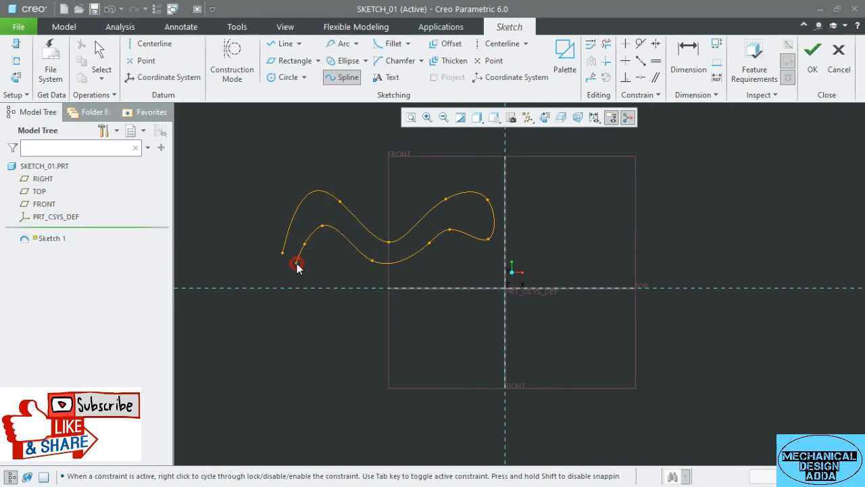
left_click(296, 263)
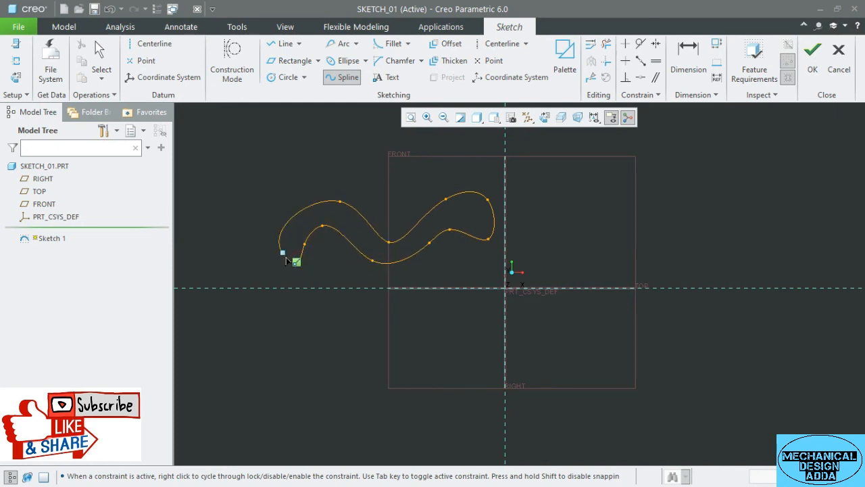
left_click(287, 258)
middle_click(268, 183)
left_click(281, 176)
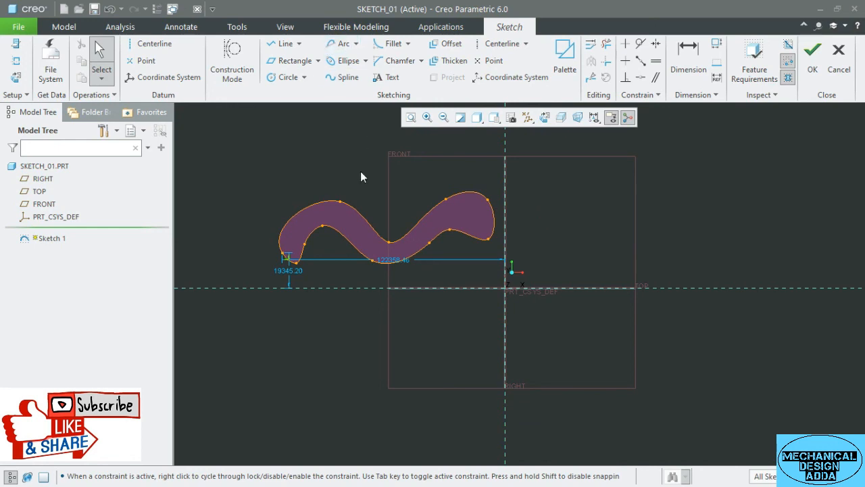
Step: Draw a large open Spline above and to the right of the origin, looping past the FRONT plane's right edge and ending short of its start
left_click(342, 77)
left_click(589, 155)
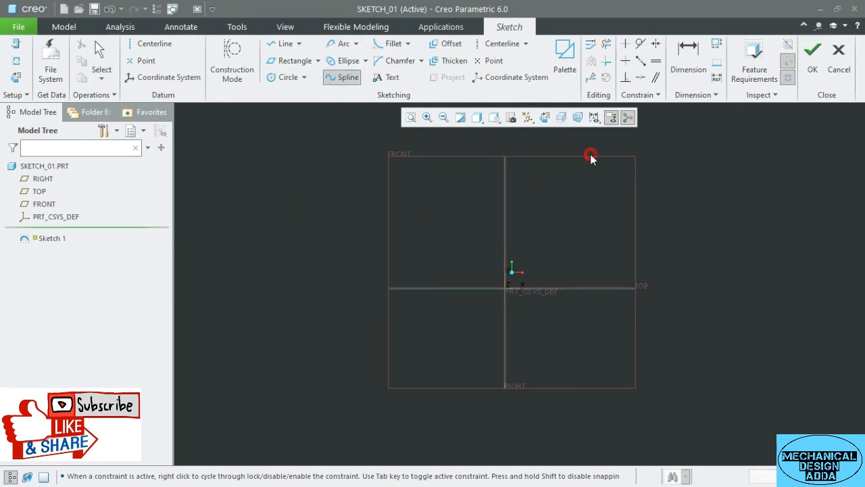
left_click(684, 152)
left_click(765, 169)
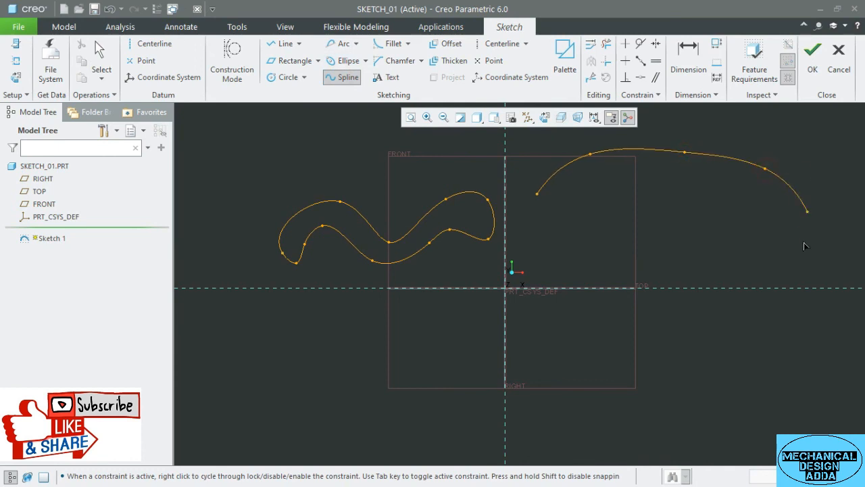
left_click(801, 242)
left_click(711, 258)
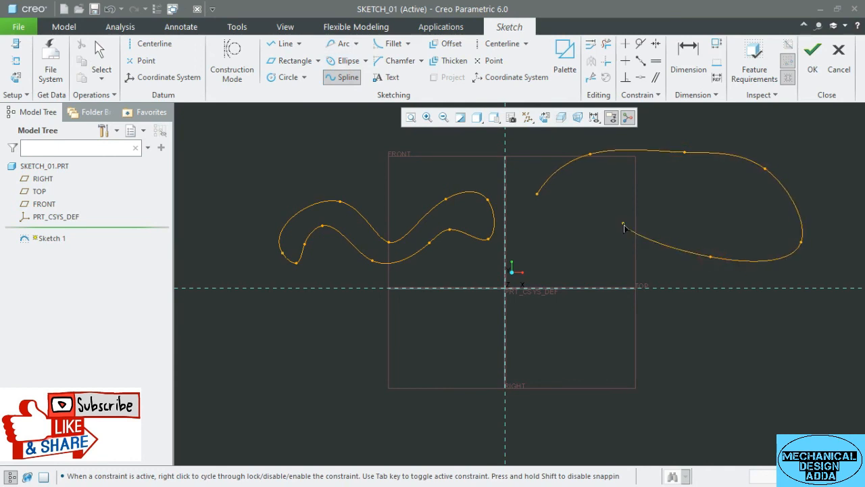
left_click(623, 223)
left_click(553, 244)
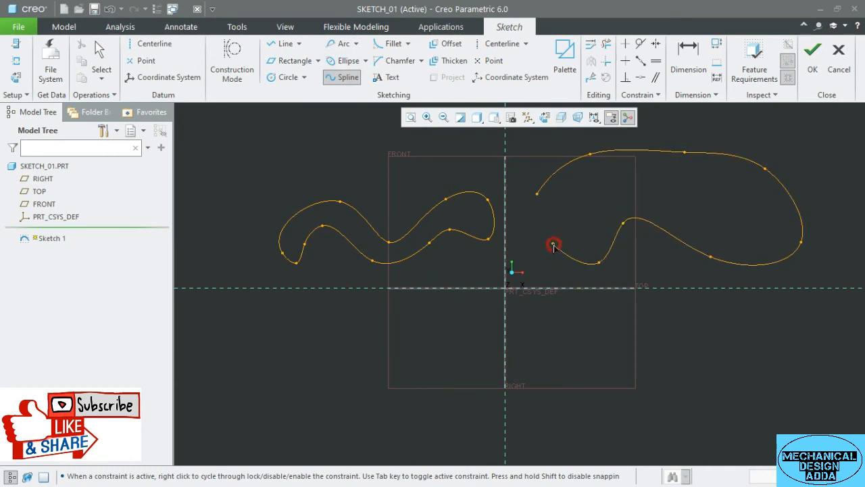
left_click(569, 211)
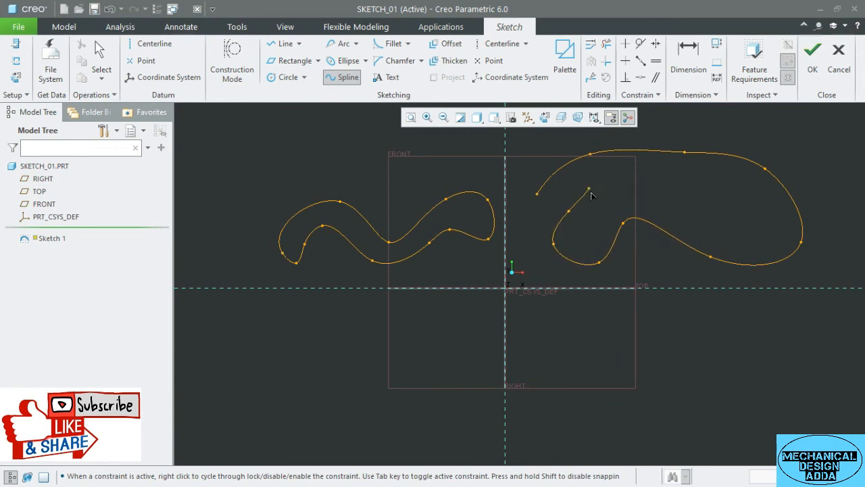
middle_click(589, 190)
middle_click(588, 194)
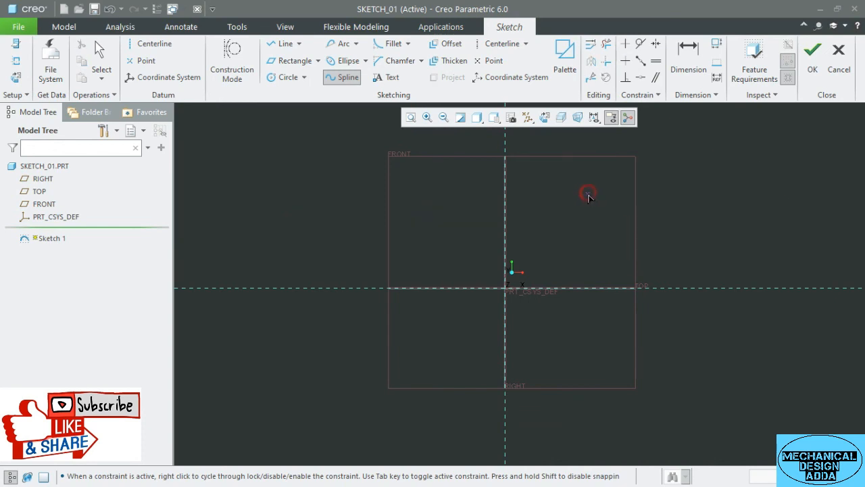
left_click(602, 187)
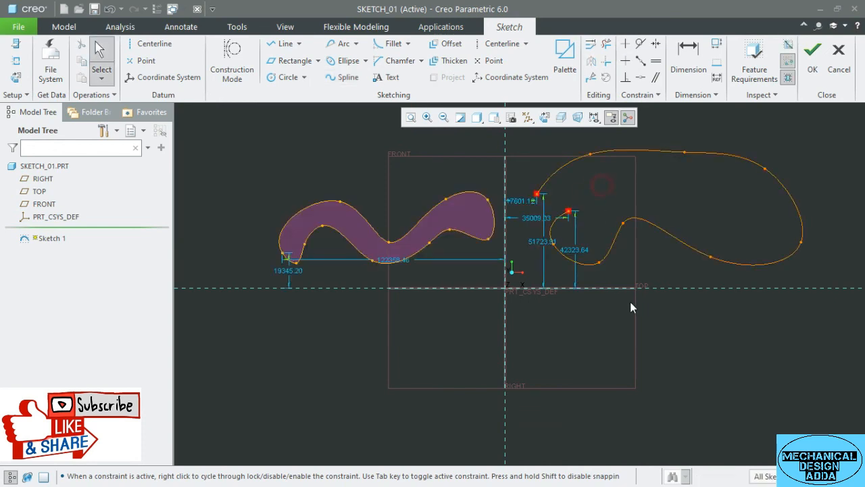
left_click(652, 308)
Step: Start another Spline in the sketch
left_click(346, 74)
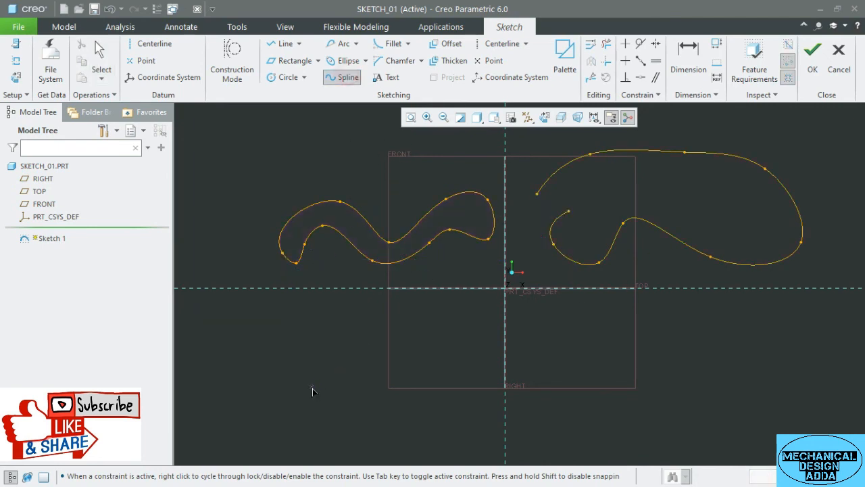